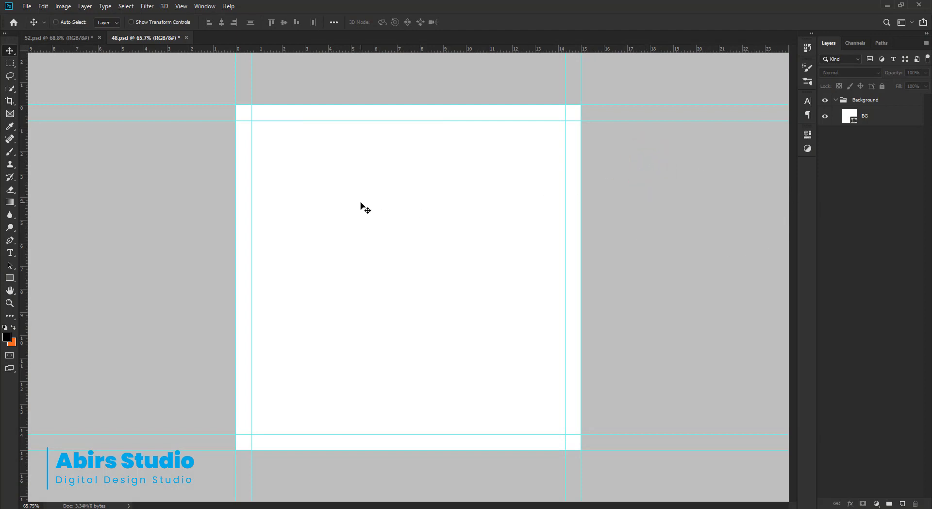
Check the document's pixel dimensions and resolution in Image Size.
{"action": "key", "text": "ctrl+alt+i"}
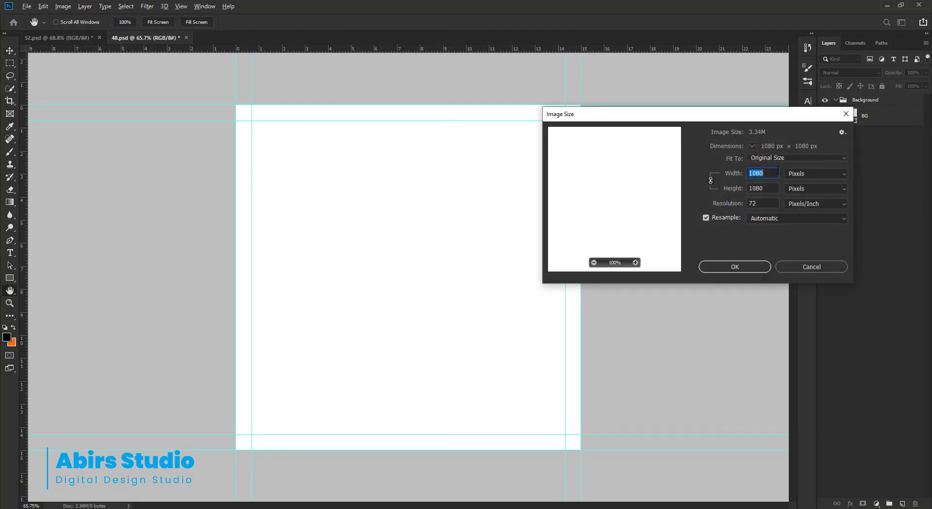
{"action": "left_click", "coordinate": [769, 189]}
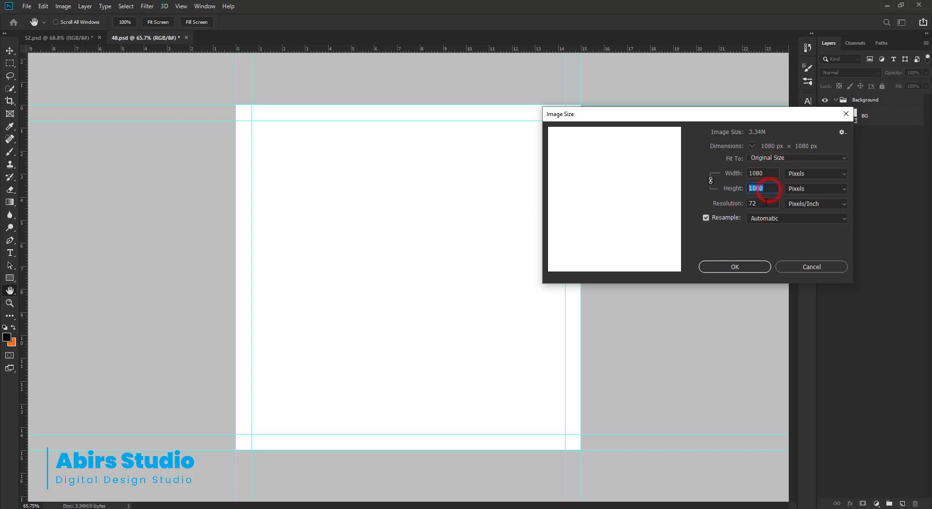
{"action": "left_click", "coordinate": [734, 266]}
{"action": "left_click", "coordinate": [617, 196]}
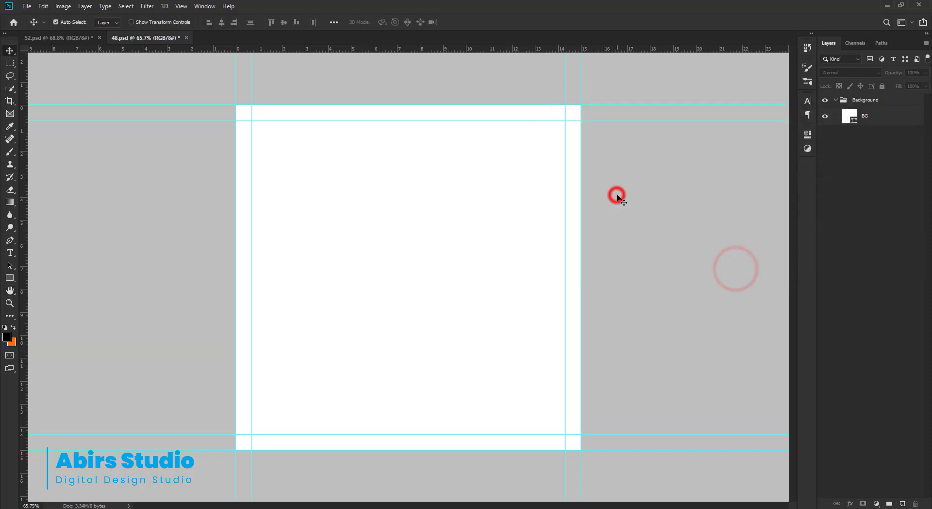
{"action": "left_click", "coordinate": [548, 177]}
{"action": "left_click", "coordinate": [625, 178]}
Fill the BG rectangle shape with the black-to-red gradient preset.
{"action": "left_click", "coordinate": [869, 119]}
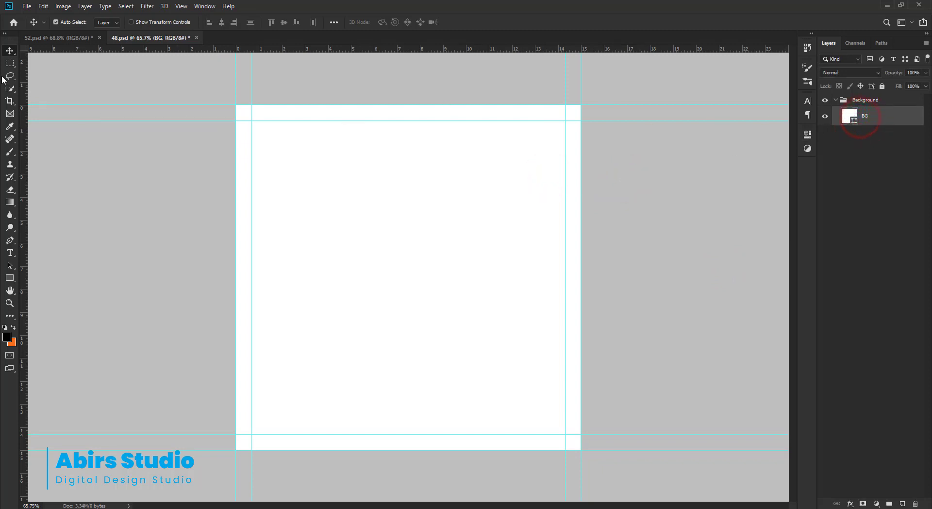
{"action": "left_click", "coordinate": [10, 279]}
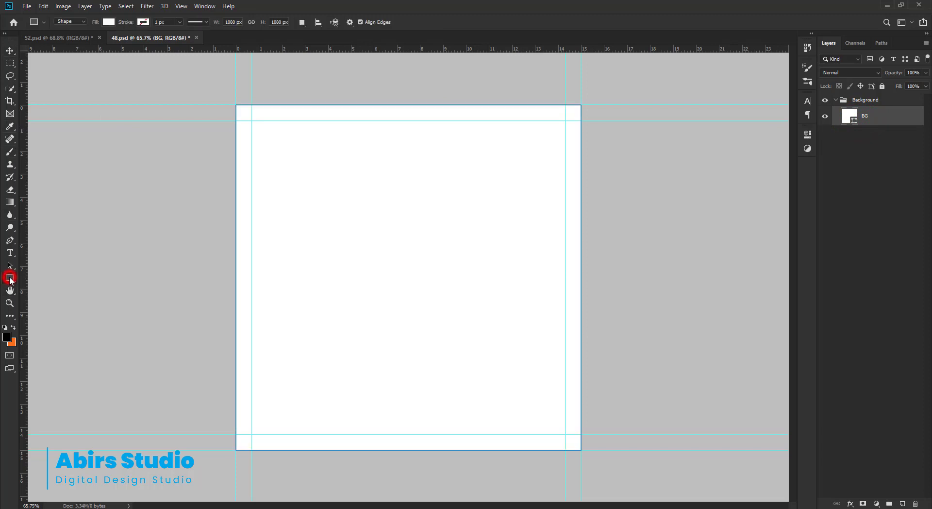
{"action": "left_click", "coordinate": [109, 23]}
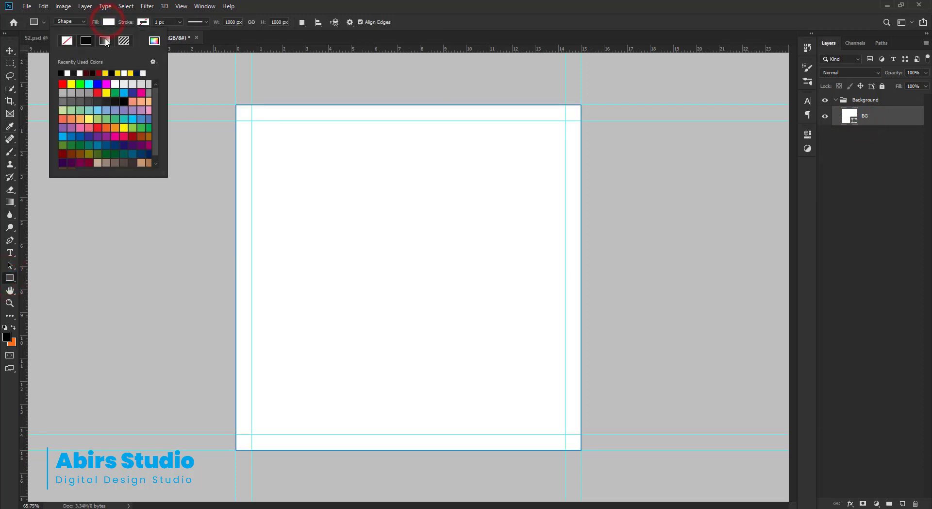
{"action": "left_click", "coordinate": [105, 40]}
{"action": "scroll", "coordinate": [121, 88], "scroll_direction": "down", "scroll_amount": 4}
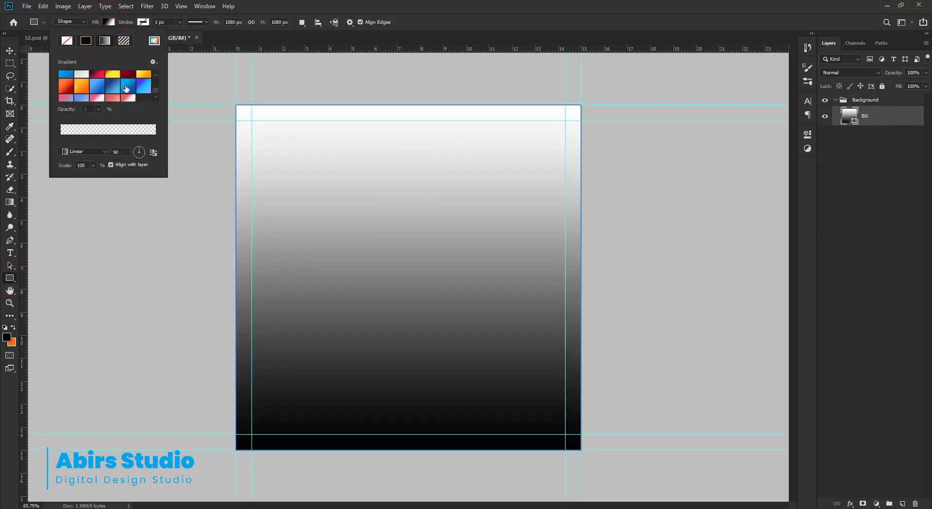
{"action": "left_click", "coordinate": [82, 86]}
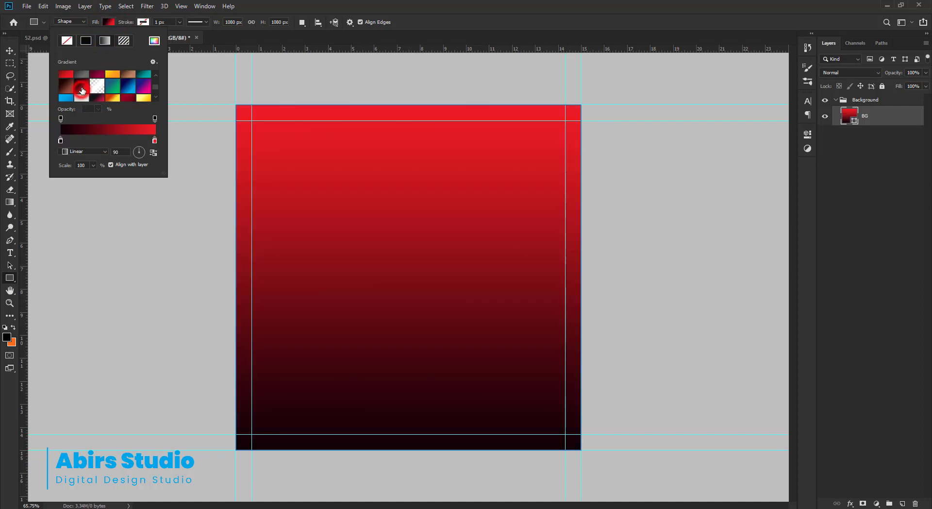
{"action": "left_click", "coordinate": [107, 21]}
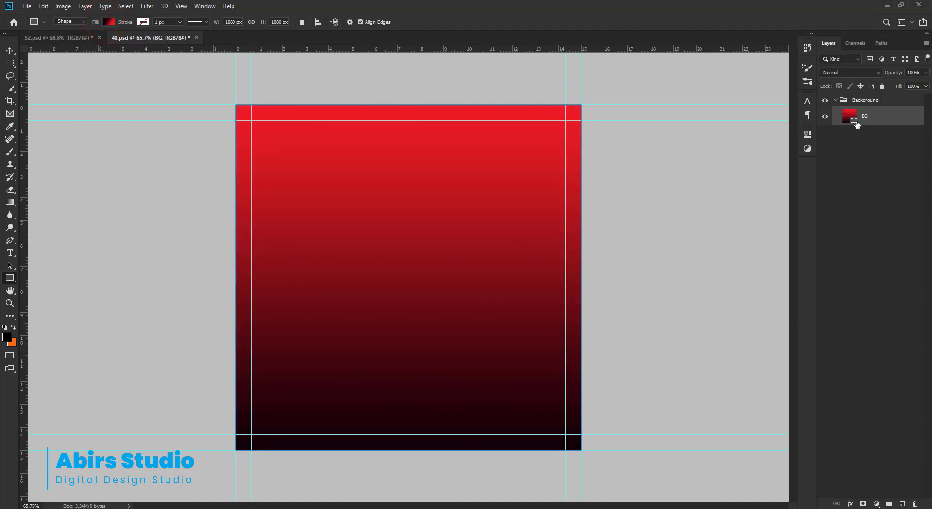
Change the BG shape's gradient fill to Radial style, reversed, with a scale of 200%.
{"action": "double_click", "coordinate": [855, 122]}
{"action": "left_click", "coordinate": [735, 97]}
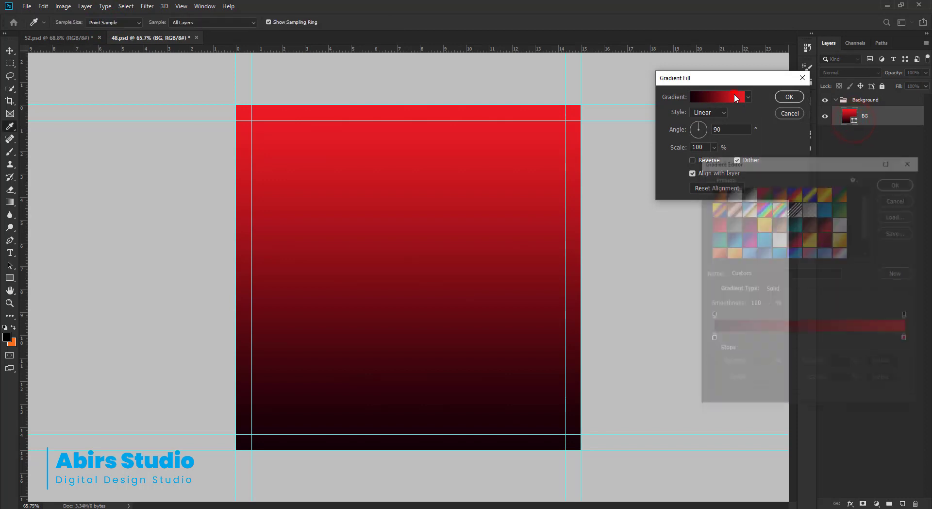
{"action": "left_click", "coordinate": [899, 182]}
{"action": "left_click", "coordinate": [710, 112]}
{"action": "left_click", "coordinate": [707, 130]}
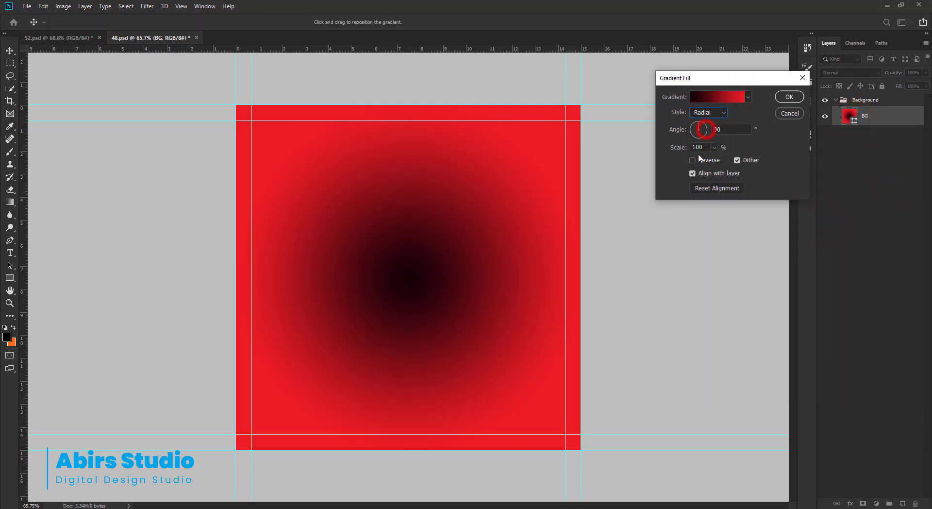
{"action": "left_click", "coordinate": [692, 160]}
{"action": "type", "text": "200"}
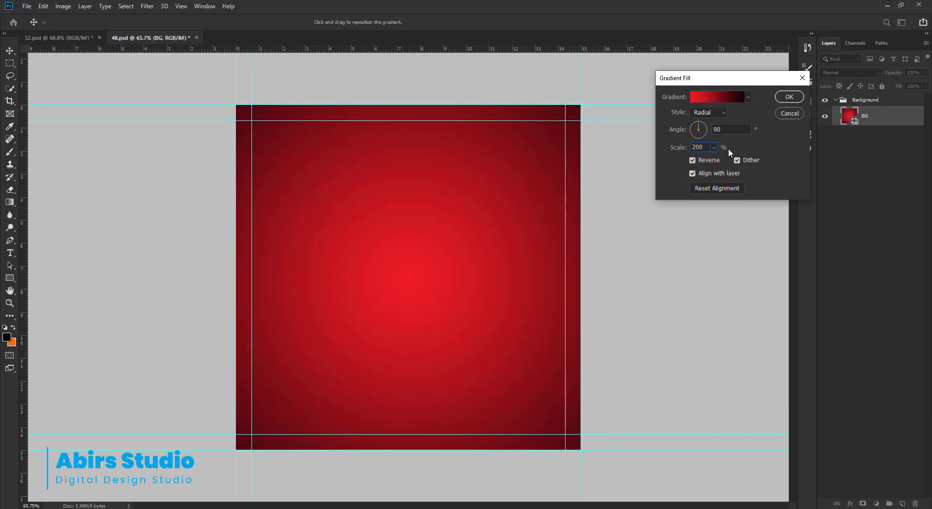
{"action": "left_click", "coordinate": [787, 98]}
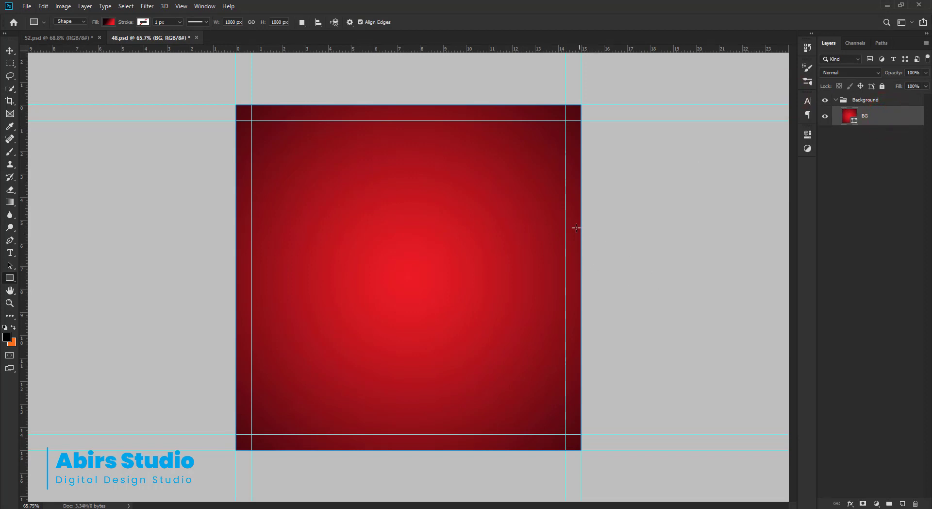
{"action": "key", "text": "v"}
{"action": "left_click", "coordinate": [599, 214]}
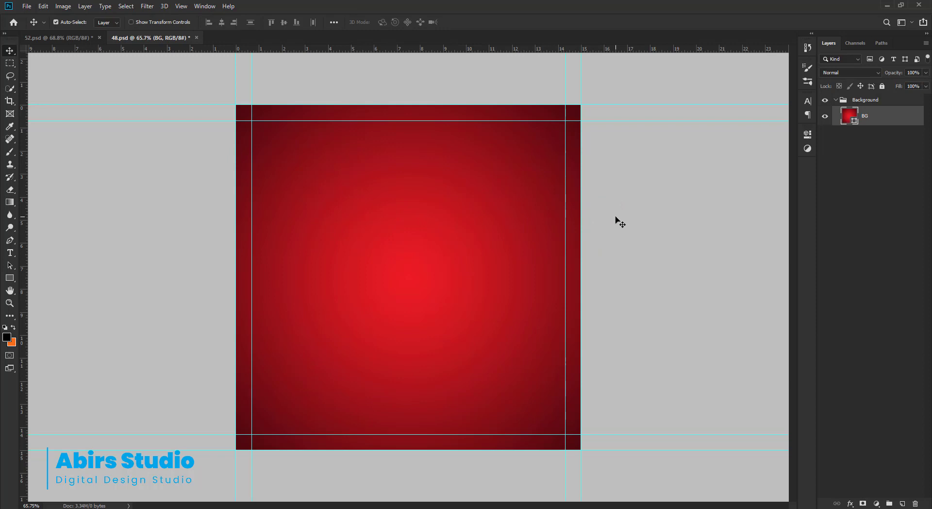
Place the table-made-with-planks image, enlarge it to about 580%, and align its lower edge with the bottom of the canvas.
{"action": "left_click", "coordinate": [29, 6]}
{"action": "left_click", "coordinate": [48, 189]}
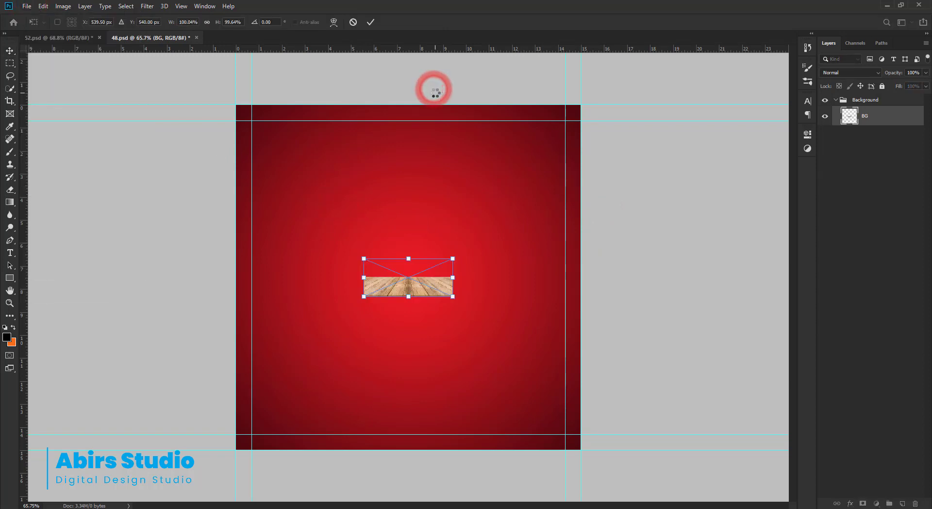
{"action": "left_click_drag", "start_coordinate": [452, 254], "coordinate": [602, 91]}
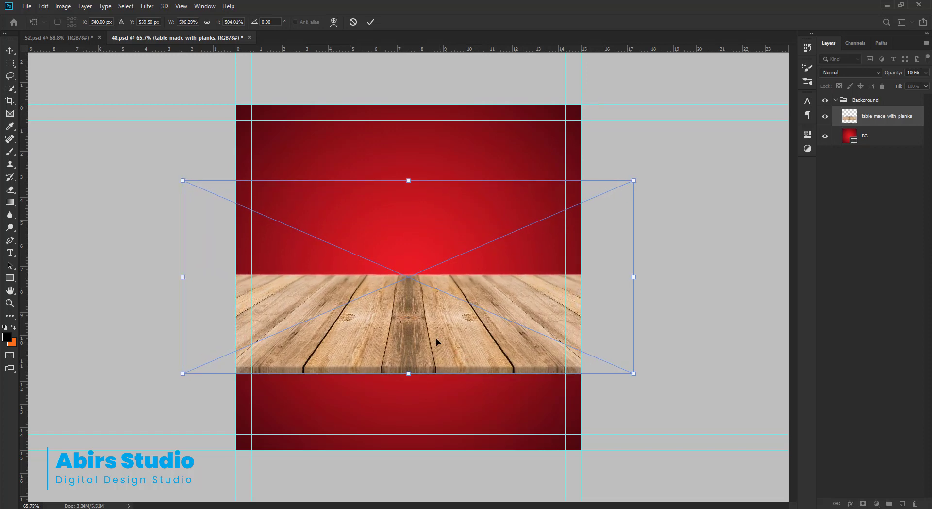
{"action": "left_click_drag", "start_coordinate": [436, 340], "coordinate": [434, 418]}
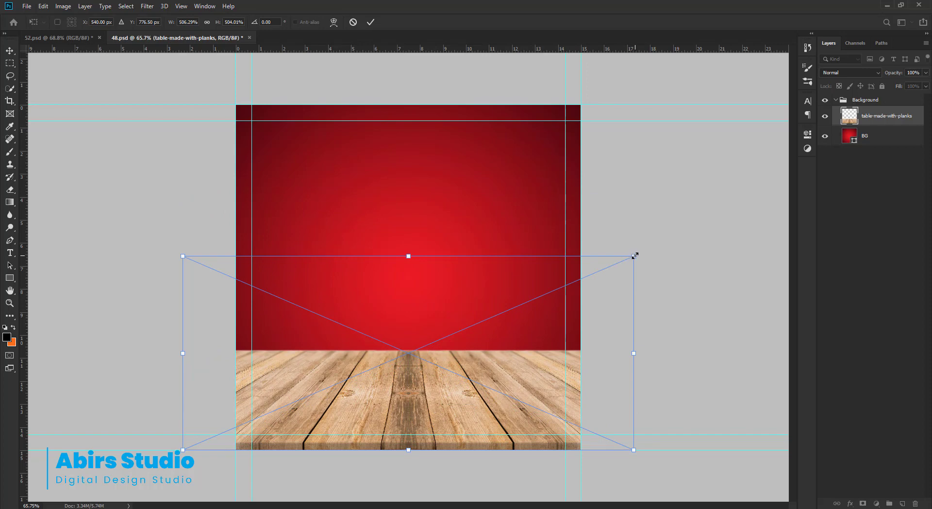
{"action": "left_click_drag", "start_coordinate": [635, 255], "coordinate": [667, 241]}
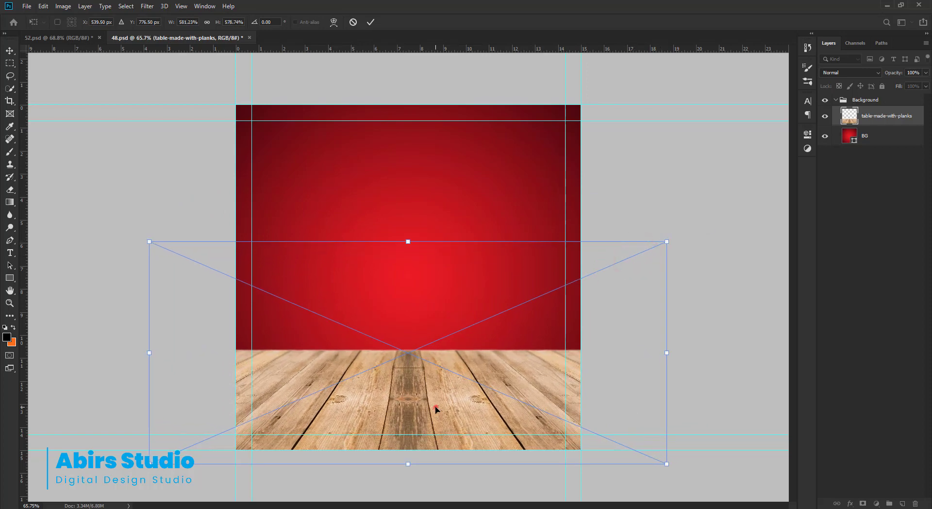
{"action": "left_click_drag", "start_coordinate": [436, 409], "coordinate": [436, 400]}
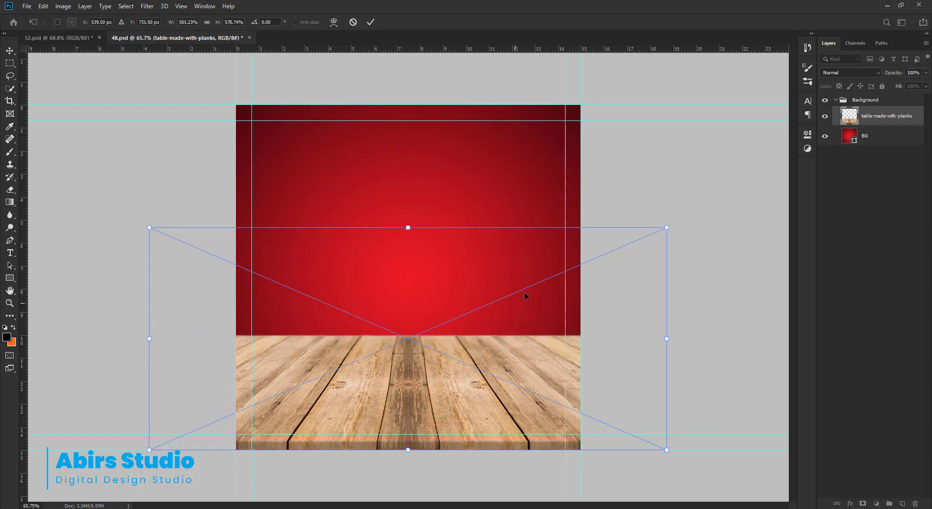
{"action": "left_click", "coordinate": [371, 23]}
Center the plank table layer horizontally on the whole canvas and clear the selection.
{"action": "key", "text": "ctrl+a"}
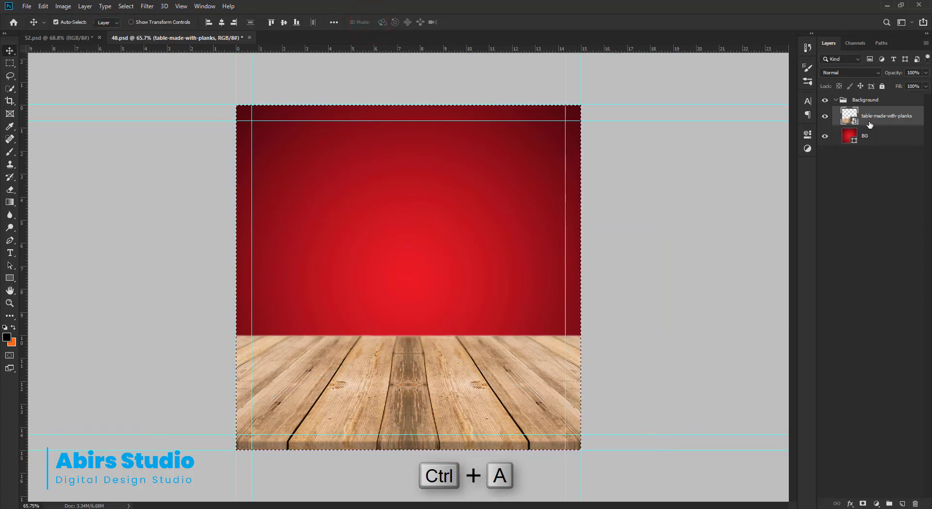
{"action": "left_click", "coordinate": [9, 50]}
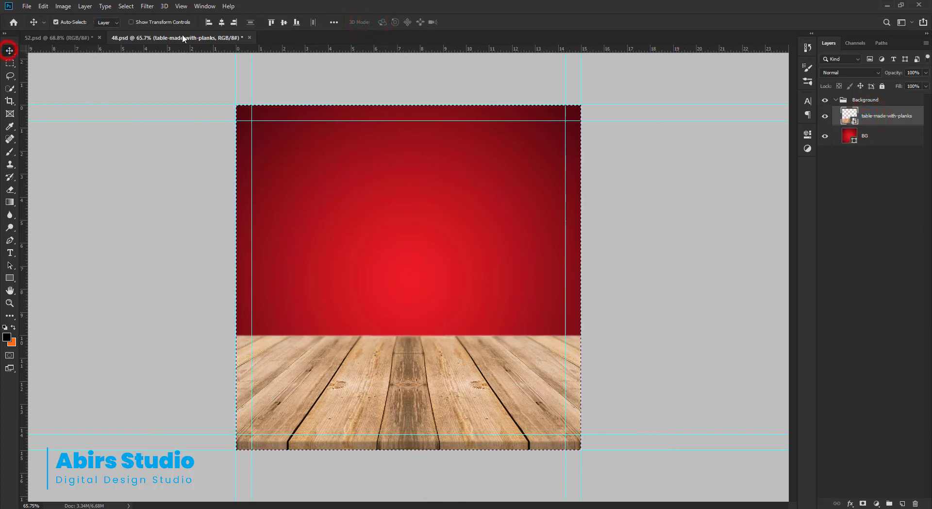
{"action": "left_click", "coordinate": [222, 24]}
{"action": "key", "text": "ctrl+d"}
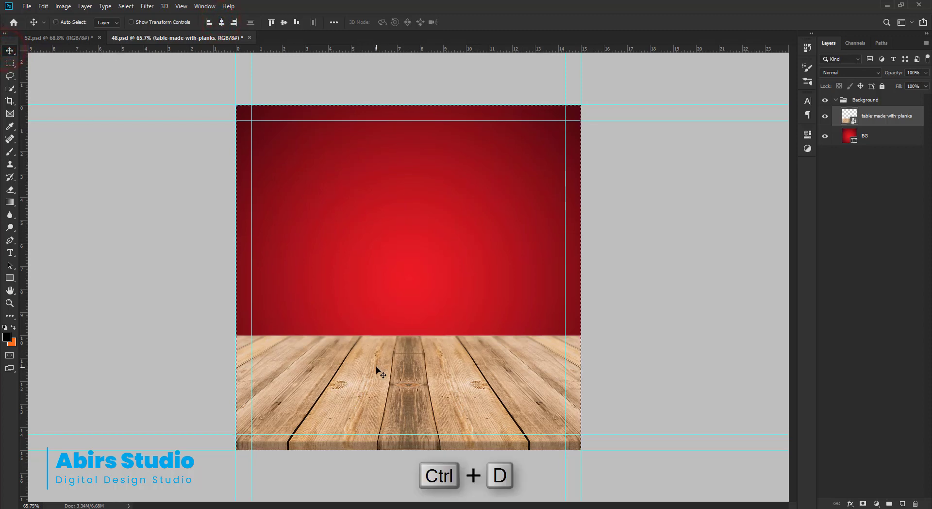
Rasterize the table-made-with-planks layer.
{"action": "left_click", "coordinate": [388, 379], "text": "ctrl"}
{"action": "left_click", "coordinate": [416, 377], "text": "ctrl"}
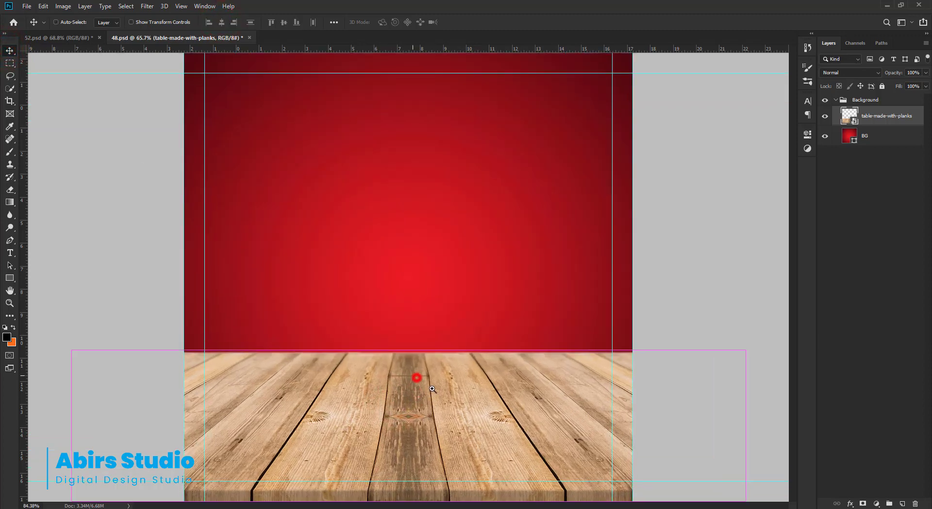
{"action": "left_click_drag", "start_coordinate": [432, 389], "coordinate": [495, 376]}
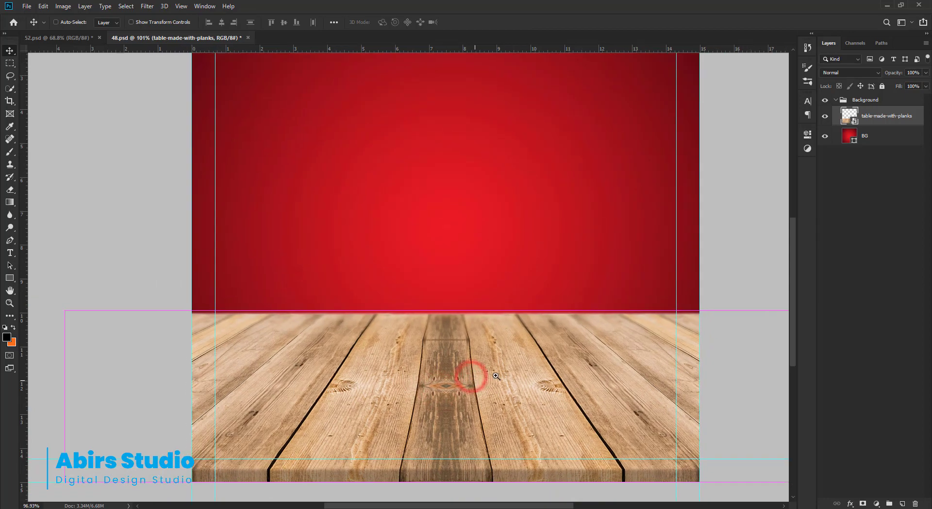
{"action": "right_click", "coordinate": [870, 124]}
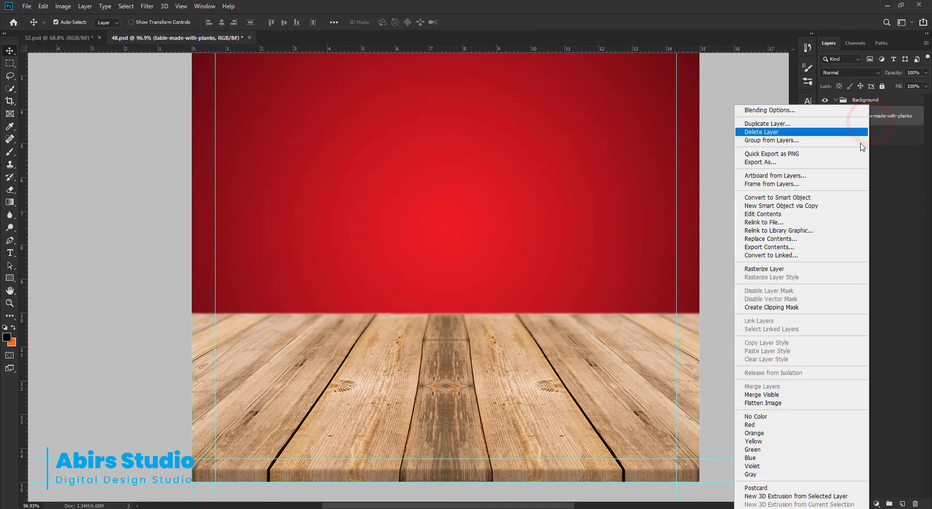
{"action": "left_click", "coordinate": [775, 269]}
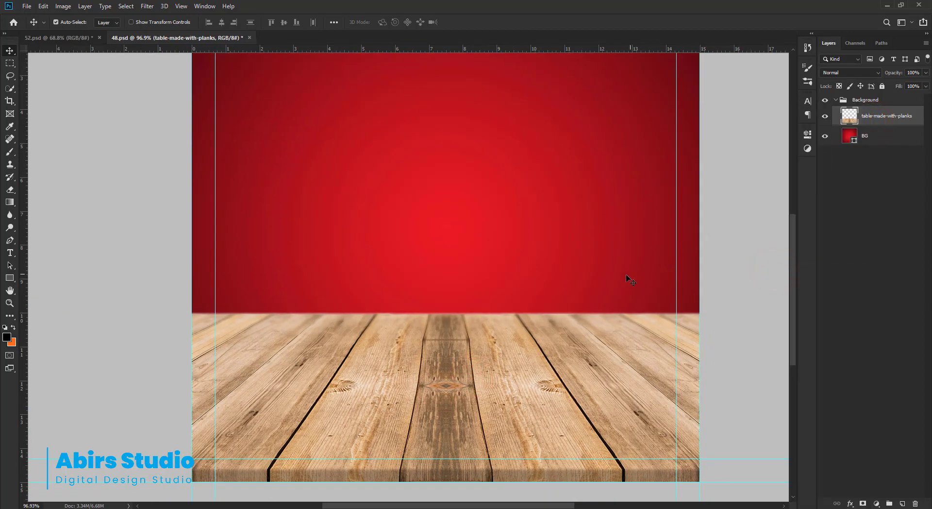
Crop the document to the current canvas bounds with Delete Cropped Pixels enabled to trim the overhanging table.
{"action": "key", "text": "c"}
{"action": "left_click", "coordinate": [722, 208]}
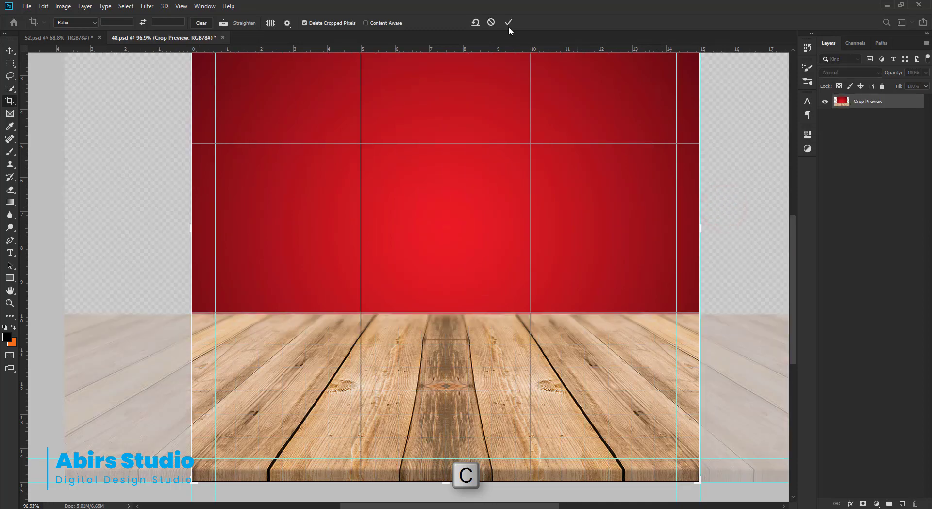
{"action": "left_click", "coordinate": [508, 23]}
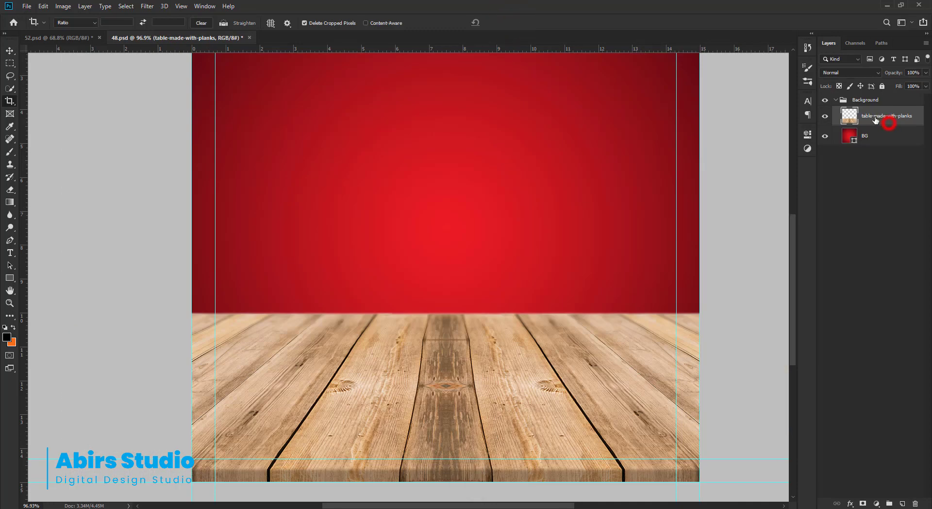
Convert the table-made-with-planks layer to a smart object and open its contents for editing.
{"action": "right_click", "coordinate": [875, 120]}
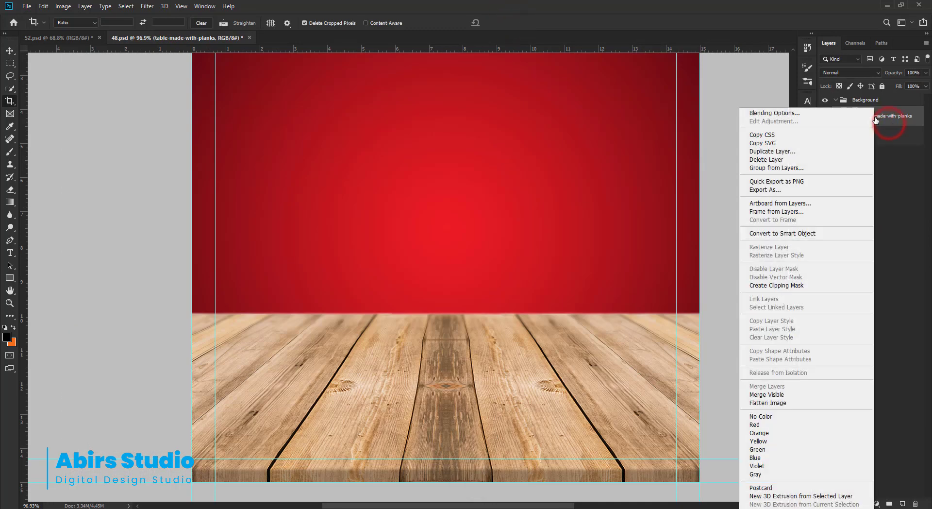
{"action": "left_click", "coordinate": [802, 233]}
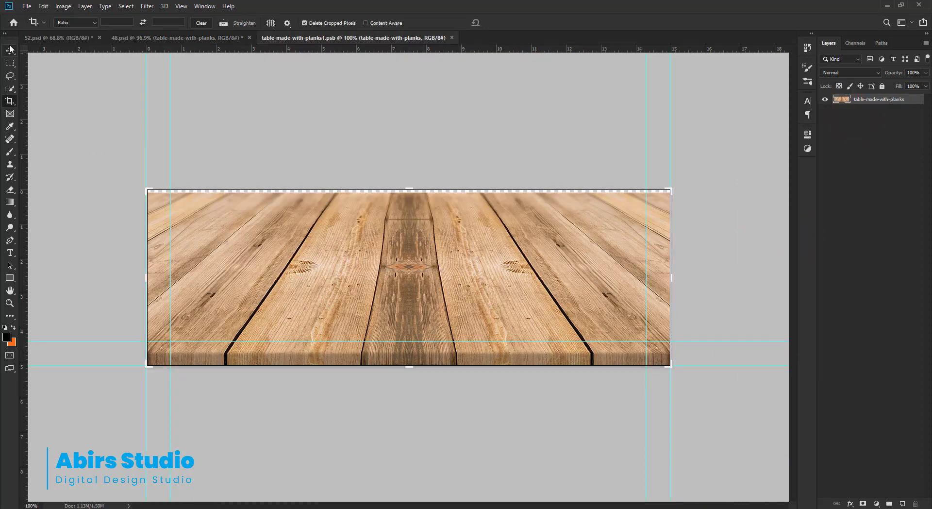
{"action": "left_click", "coordinate": [10, 50]}
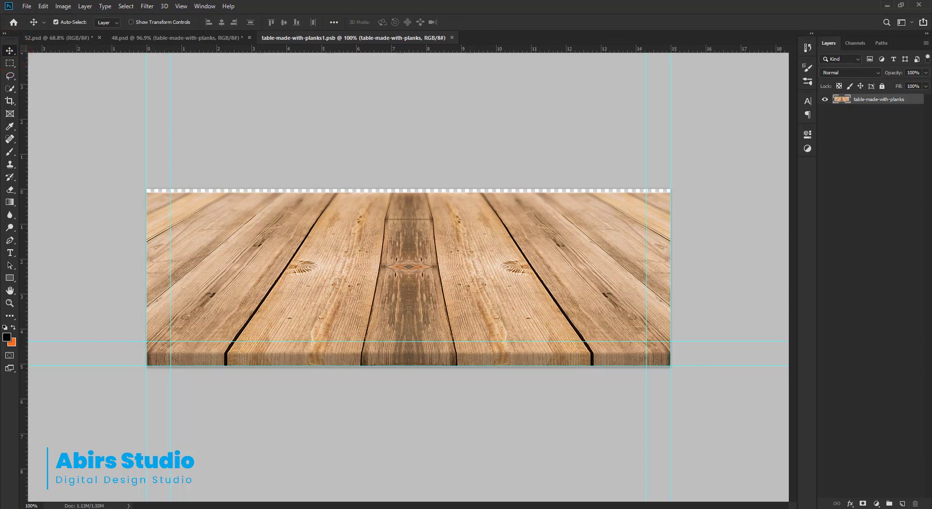
Add a Black & White adjustment layer with the Default preset above the plank table.
{"action": "left_click", "coordinate": [876, 503]}
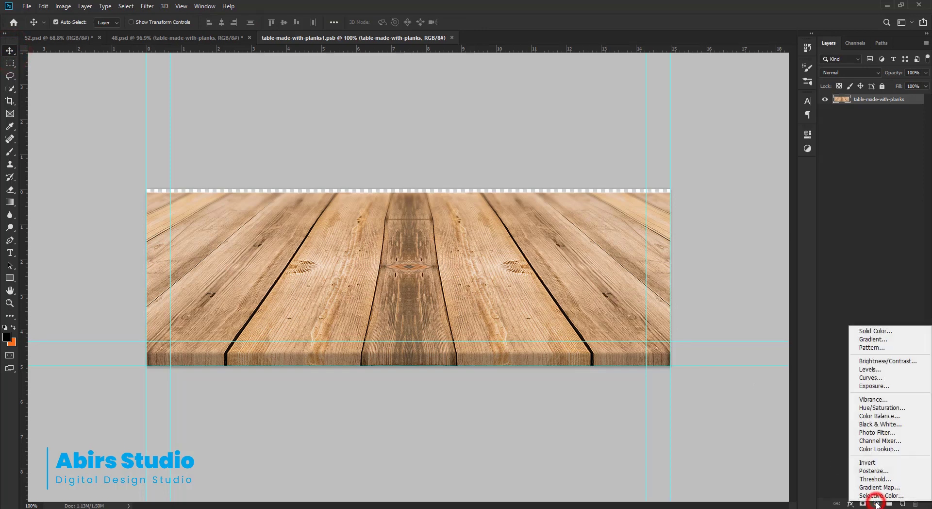
{"action": "left_click", "coordinate": [876, 425]}
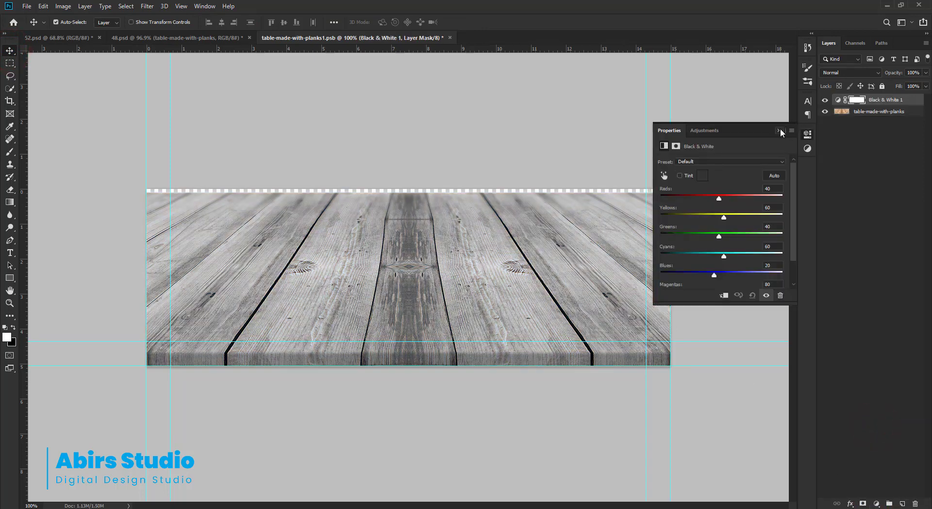
{"action": "left_click", "coordinate": [779, 129]}
Add a Levels adjustment above the Black & White layer with a black input of about 59 and a white output of 209.
{"action": "left_click", "coordinate": [877, 504]}
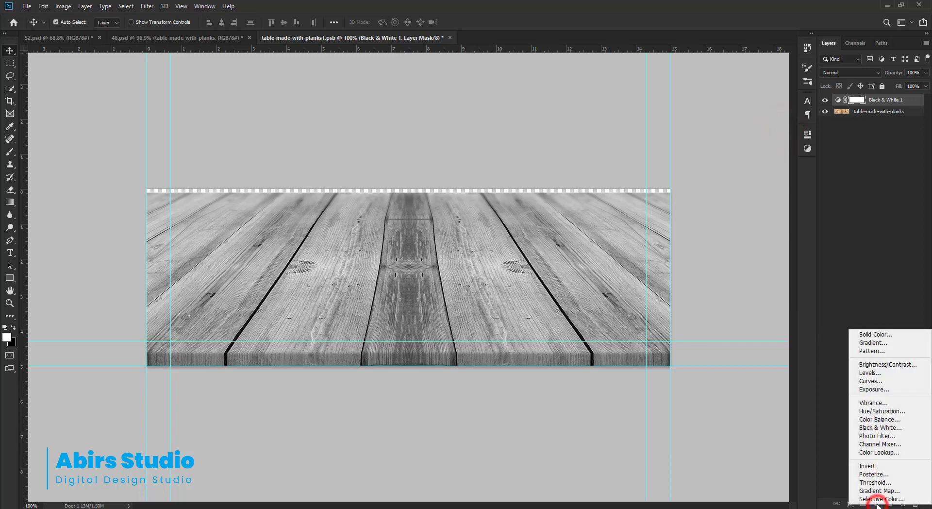
{"action": "left_click", "coordinate": [872, 372]}
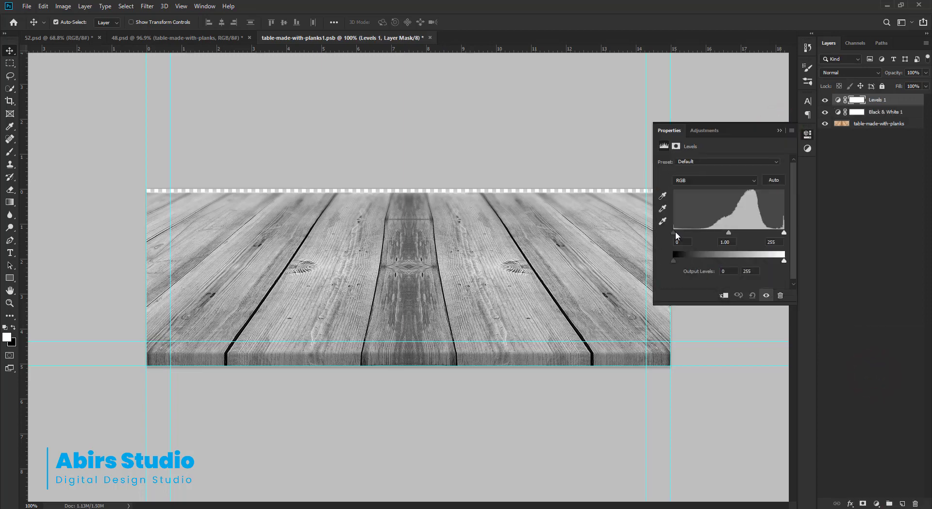
{"action": "left_click_drag", "start_coordinate": [676, 233], "coordinate": [703, 233]}
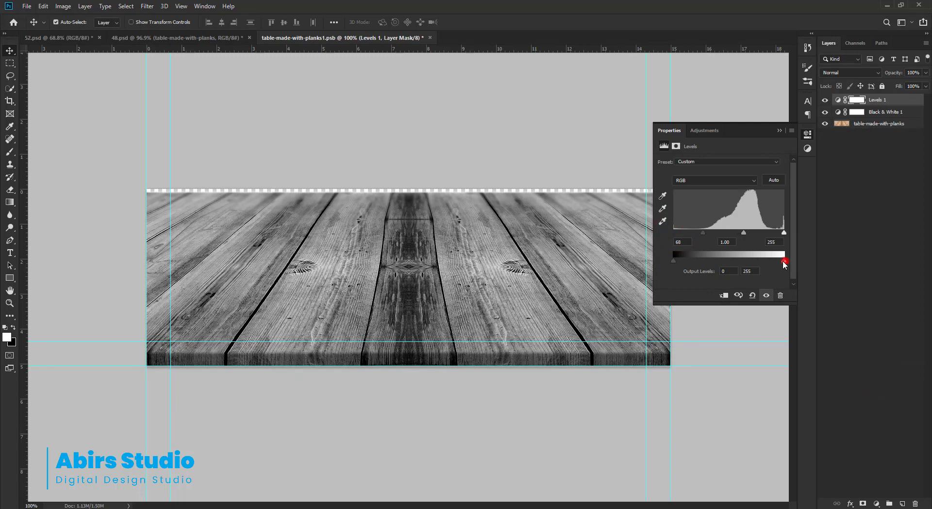
{"action": "left_click_drag", "start_coordinate": [783, 261], "coordinate": [765, 264]}
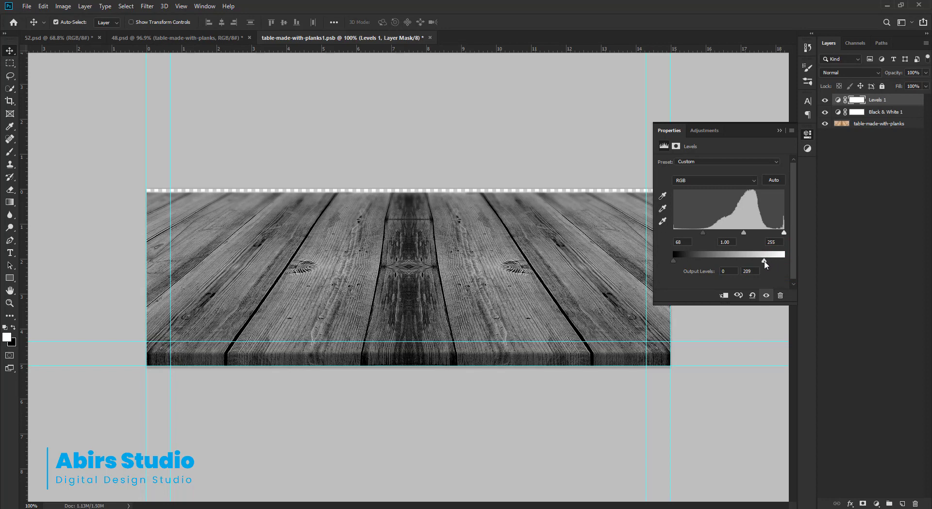
{"action": "left_click", "coordinate": [702, 233]}
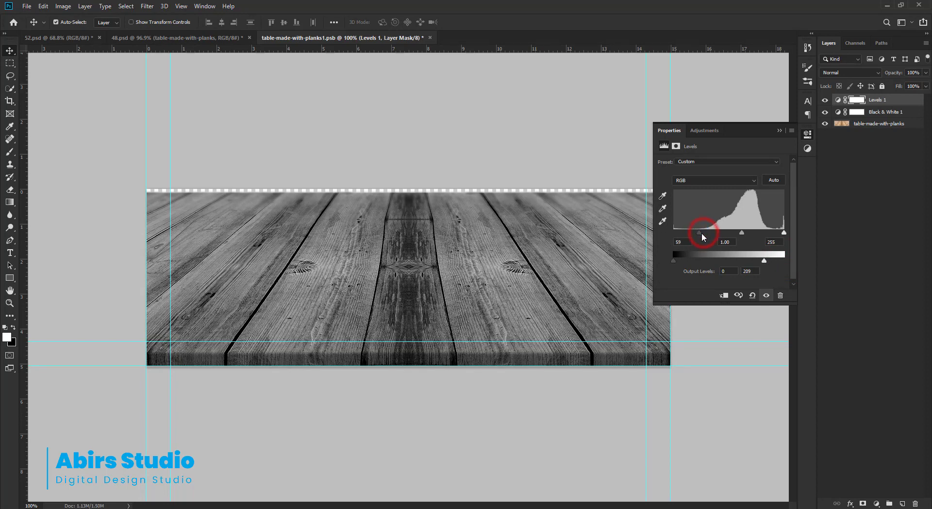
{"action": "left_click", "coordinate": [779, 131]}
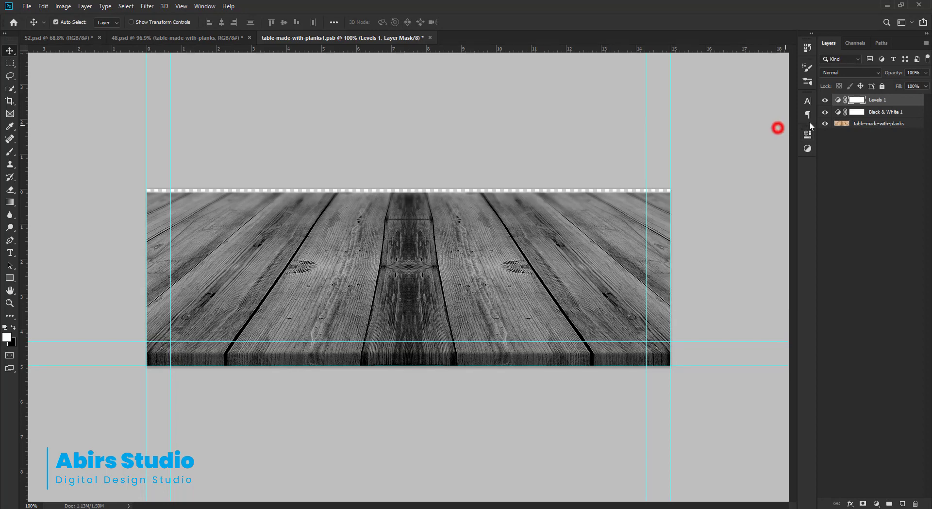
Stamp the plank table and its two adjustment layers into a merged copy on top of the layer stack.
{"action": "left_click", "coordinate": [880, 124]}
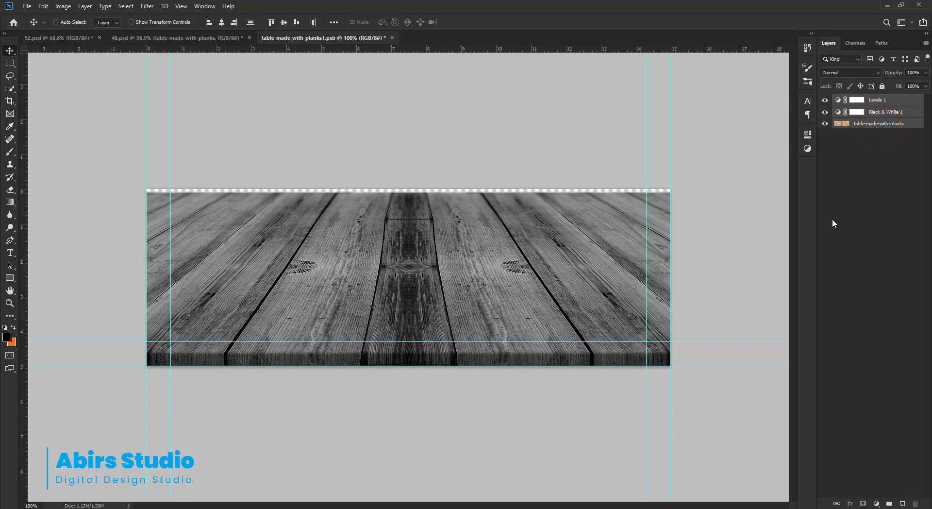
{"action": "key", "text": "ctrl+alt+e"}
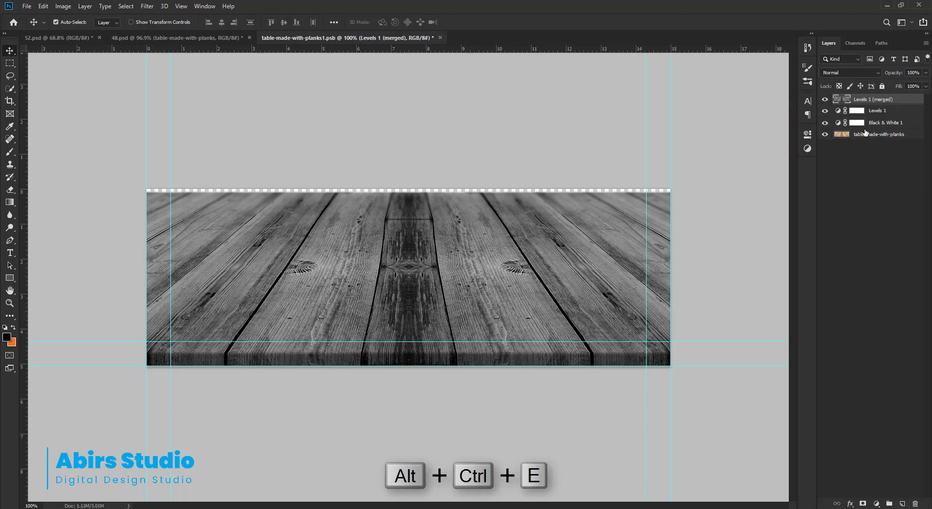
{"action": "left_click", "coordinate": [881, 110]}
{"action": "left_click", "coordinate": [870, 99]}
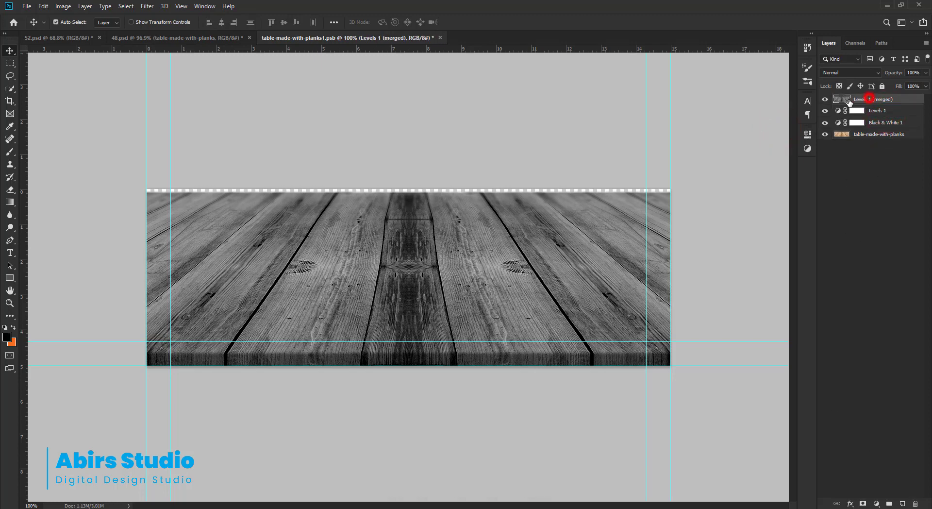
{"action": "left_click", "coordinate": [826, 100]}
{"action": "left_click", "coordinate": [825, 100]}
Open the merged table layer in the Camera Raw Filter and set Highlights to +45 and Shadows to -68, keeping Contrast at 0.
{"action": "left_click", "coordinate": [145, 6]}
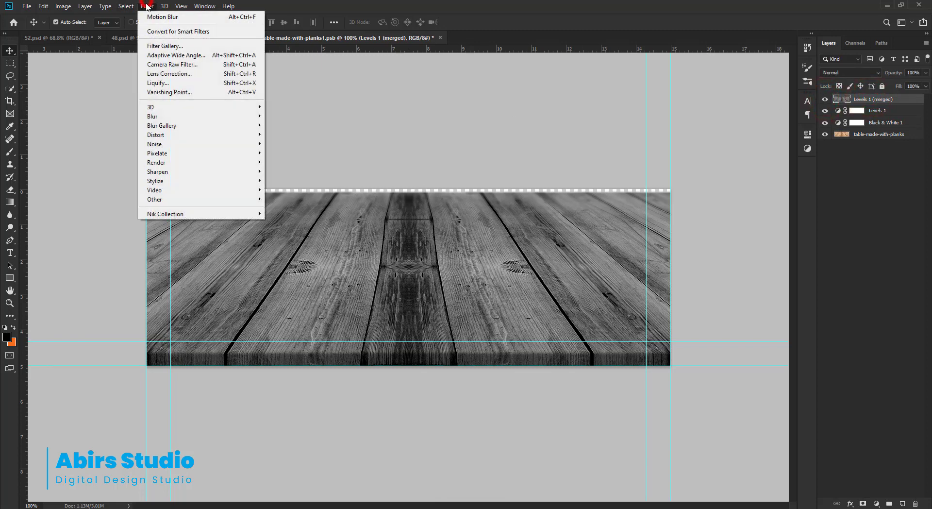
{"action": "left_click", "coordinate": [153, 65]}
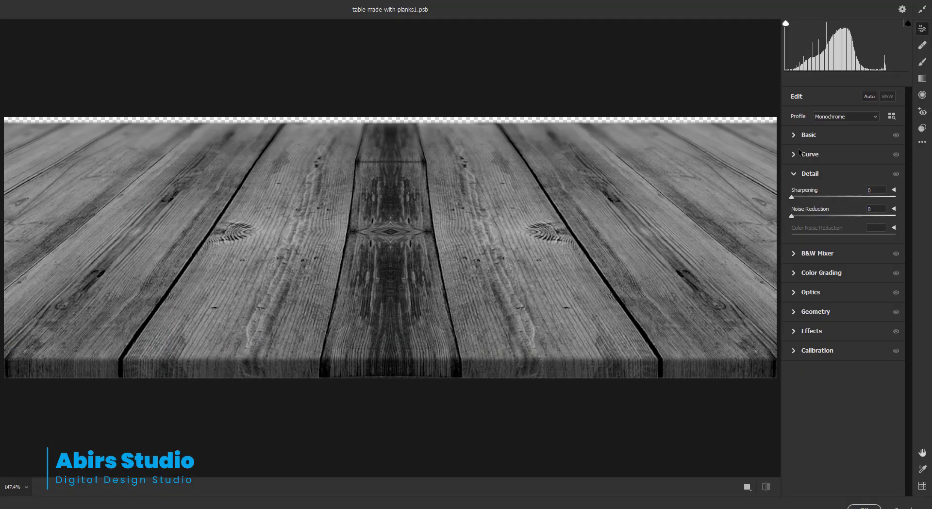
{"action": "left_click", "coordinate": [794, 136]}
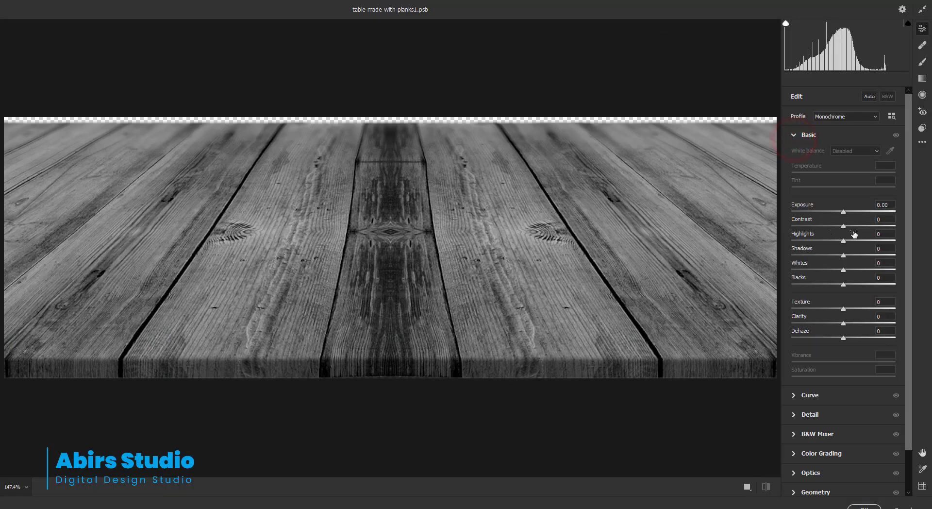
{"action": "left_click_drag", "start_coordinate": [843, 226], "coordinate": [822, 226]}
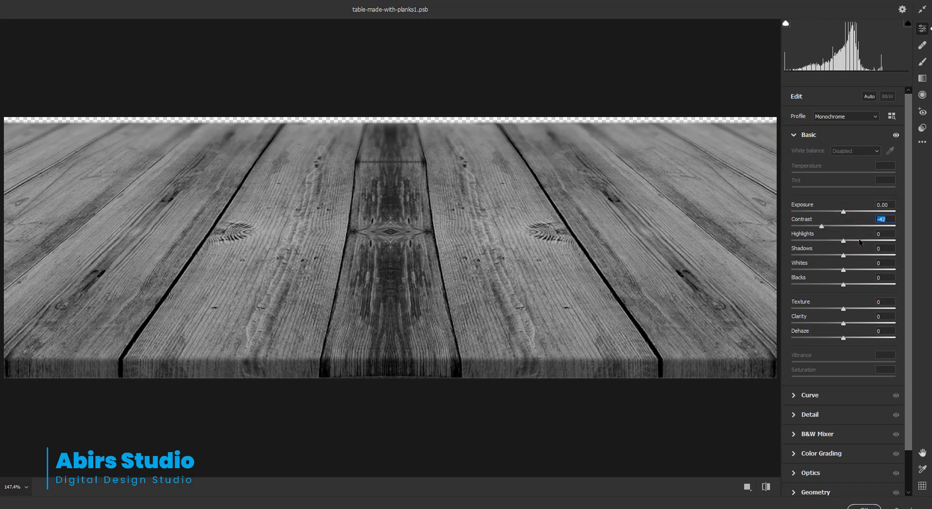
{"action": "type", "text": "0"}
{"action": "left_click_drag", "start_coordinate": [843, 241], "coordinate": [807, 258]}
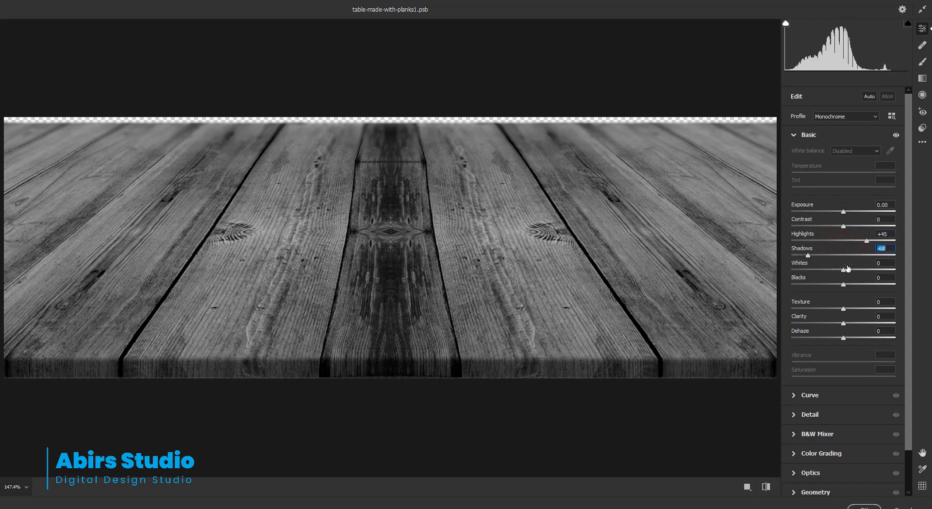
Set Whites to +50 and Blacks to -45, keep Texture at 0, and apply the Camera Raw Filter.
{"action": "mouse_move", "coordinate": [874, 276]}
{"action": "left_mouse_down"}
{"action": "mouse_move", "coordinate": [798, 286]}
{"action": "mouse_move", "coordinate": [869, 273]}
{"action": "left_mouse_up"}
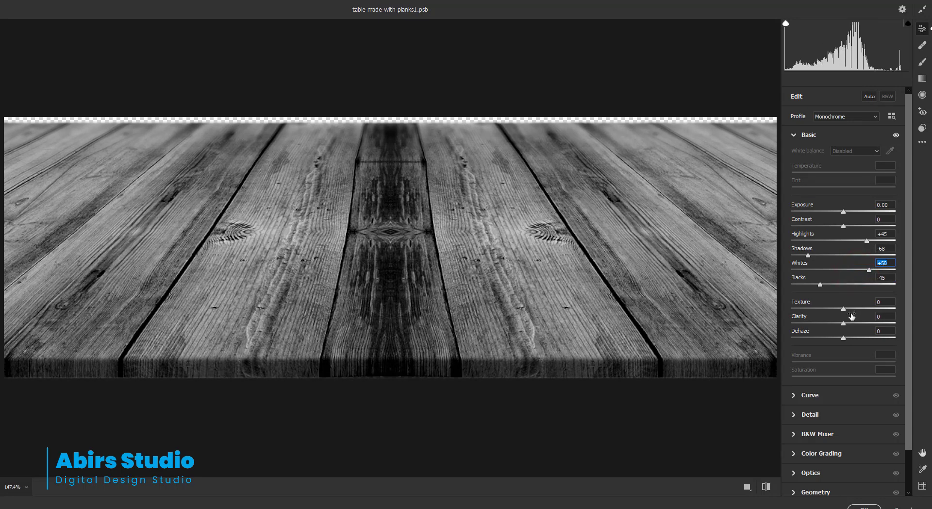
{"action": "left_click_drag", "start_coordinate": [844, 309], "coordinate": [871, 313]}
{"action": "type", "text": "0"}
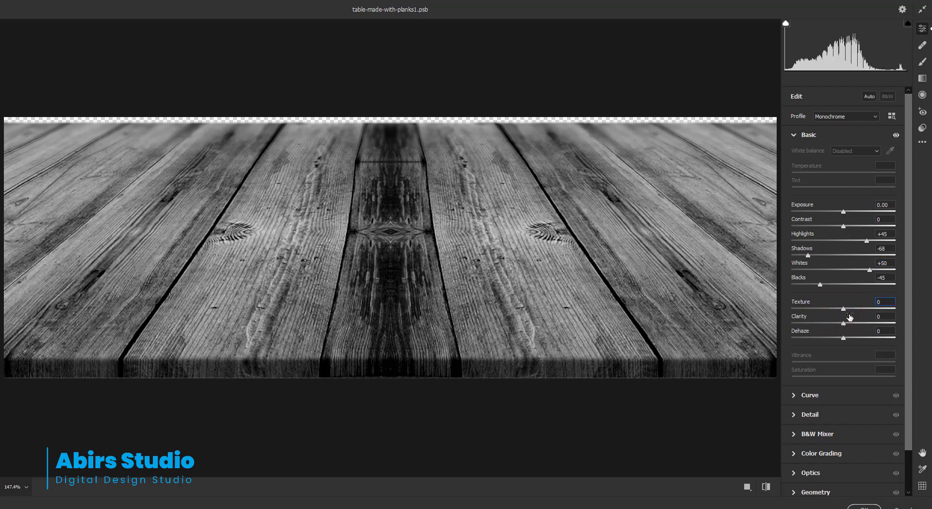
{"action": "left_click", "coordinate": [864, 506]}
Create a new layer above the merged table and set up a soft round brush with 0% hardness and black (000000) color.
{"action": "left_click_drag", "start_coordinate": [455, 238], "coordinate": [457, 239]}
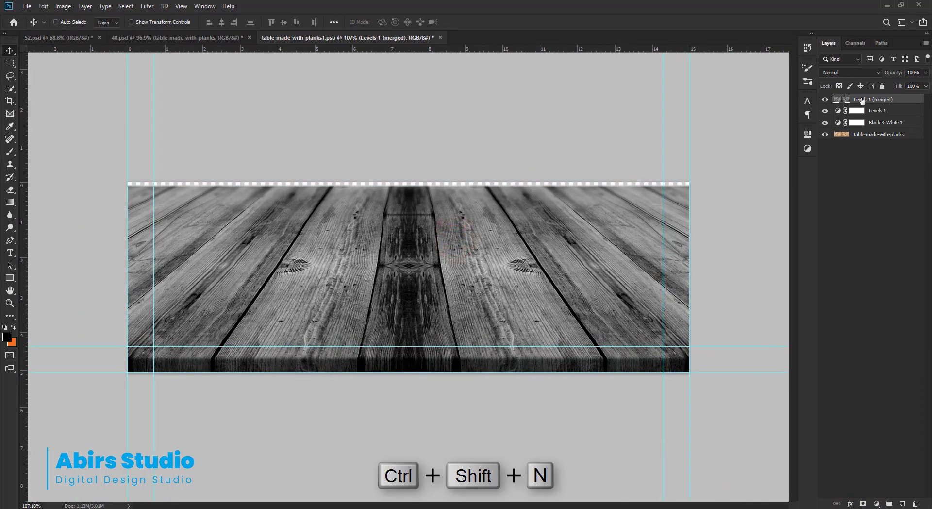
{"action": "key", "text": "ctrl+shift+n"}
{"action": "key", "text": "Return"}
{"action": "key", "text": "b"}
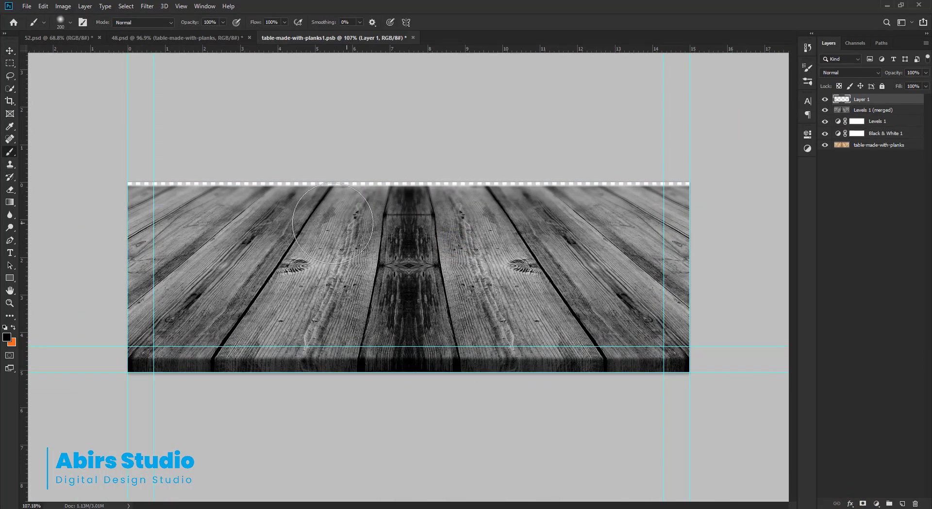
{"action": "left_click", "coordinate": [7, 336]}
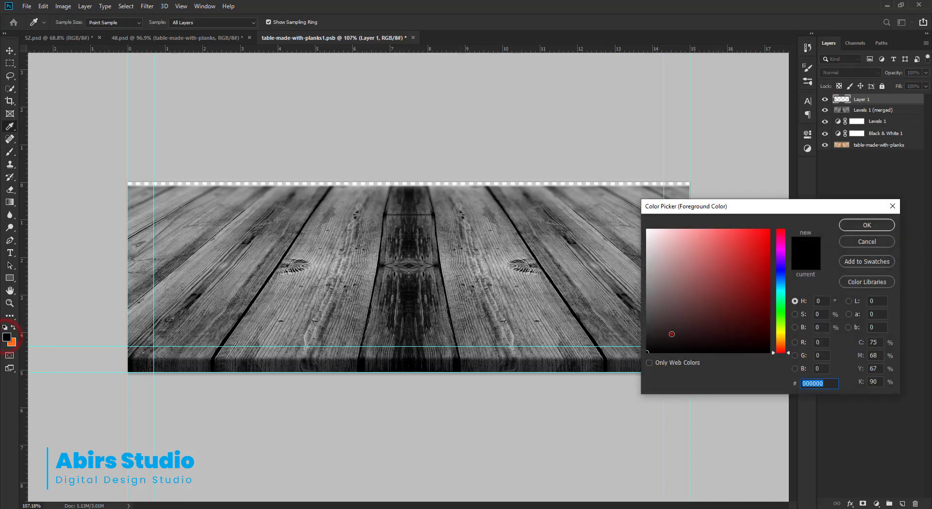
{"action": "left_click", "coordinate": [860, 226]}
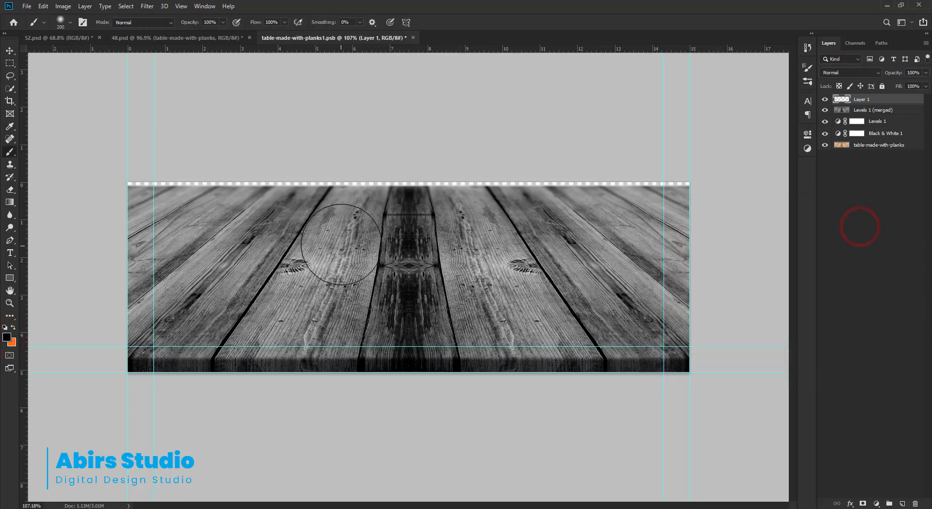
{"action": "right_click", "coordinate": [340, 244]}
{"action": "left_click", "coordinate": [377, 290]}
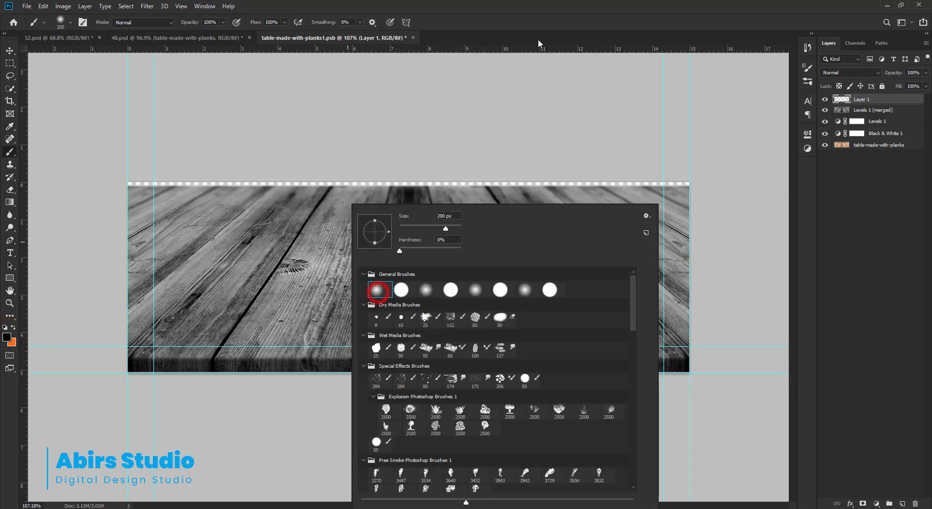
{"action": "left_click", "coordinate": [544, 31]}
Enlarge the brush to 700 px and paint soft black shading around the table's outer edges.
{"action": "key", "text": "bracketright"}
{"action": "key", "text": "bracketright"}
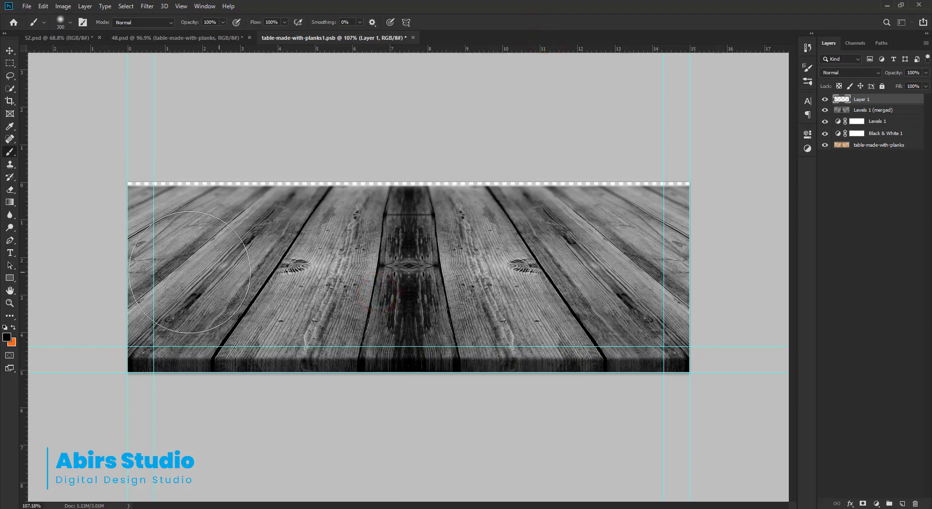
{"action": "key", "text": "bracketright"}
{"action": "key", "text": "bracketright"}
{"action": "key", "text": "bracketright"}
{"action": "key", "text": "bracketright"}
{"action": "mouse_move", "coordinate": [100, 354]}
{"action": "left_mouse_down"}
{"action": "mouse_move", "coordinate": [312, 505]}
{"action": "mouse_move", "coordinate": [642, 429]}
{"action": "mouse_move", "coordinate": [786, 222]}
{"action": "mouse_move", "coordinate": [603, 67]}
{"action": "mouse_move", "coordinate": [267, 46]}
{"action": "mouse_move", "coordinate": [129, 97]}
{"action": "mouse_move", "coordinate": [97, 63]}
{"action": "left_mouse_up"}
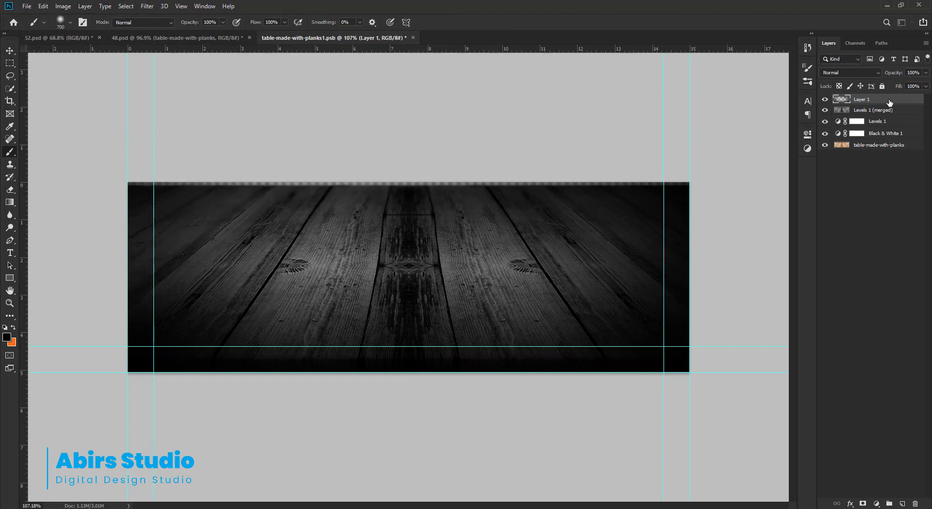
Clip the shading layer to the merged table layer and set its blend mode to Soft Light.
{"action": "left_click", "coordinate": [855, 101], "text": "ctrl"}
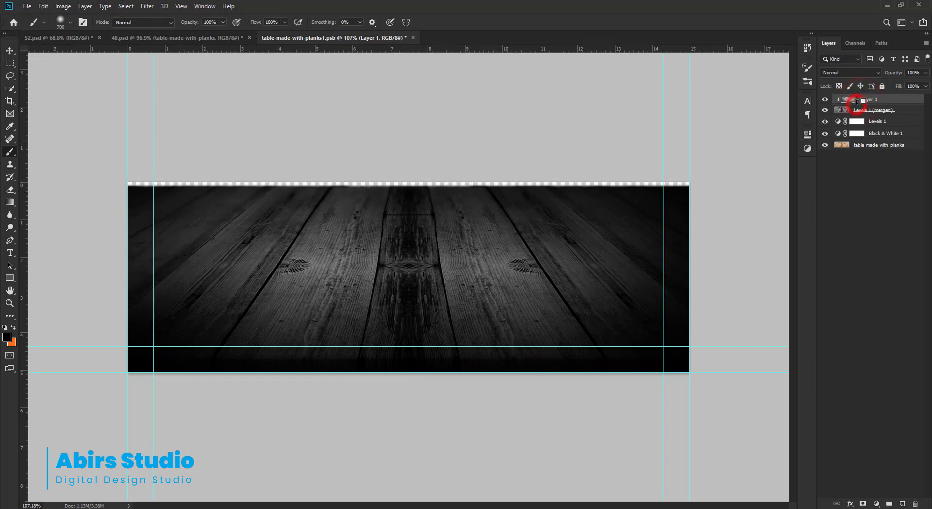
{"action": "left_click", "coordinate": [851, 72]}
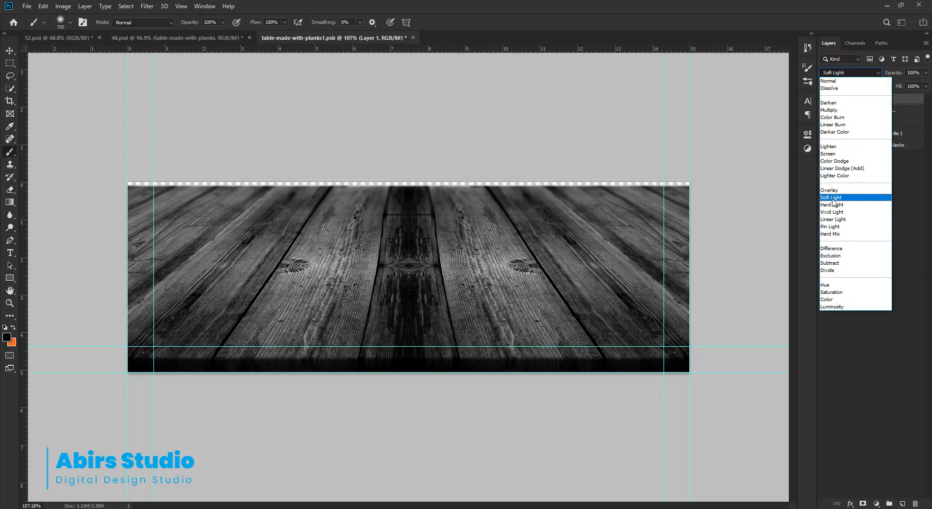
{"action": "left_click", "coordinate": [832, 197]}
Merge all the layers, from the shading layer down to table-made-with-planks, into a single layer.
{"action": "left_click", "coordinate": [874, 109]}
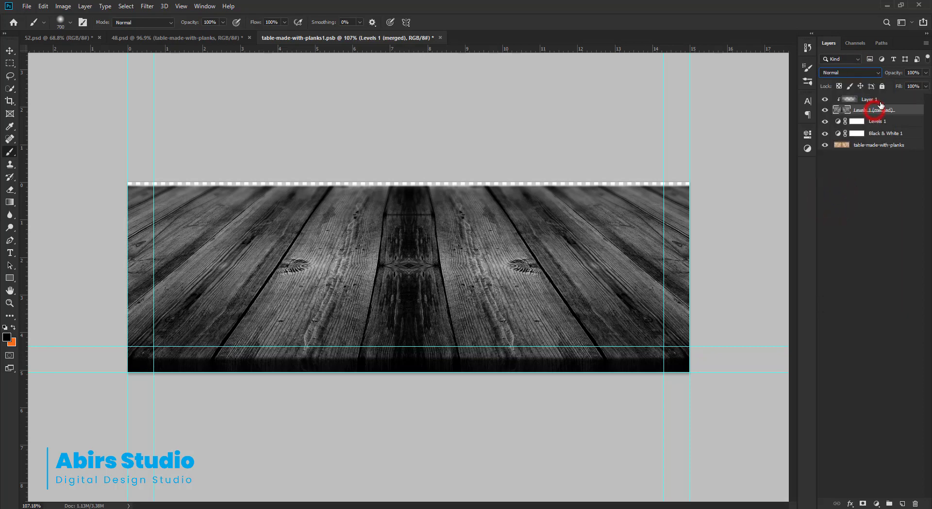
{"action": "left_click", "coordinate": [882, 100], "text": "shift"}
{"action": "left_click", "coordinate": [884, 145]}
{"action": "left_click", "coordinate": [886, 103], "text": "shift"}
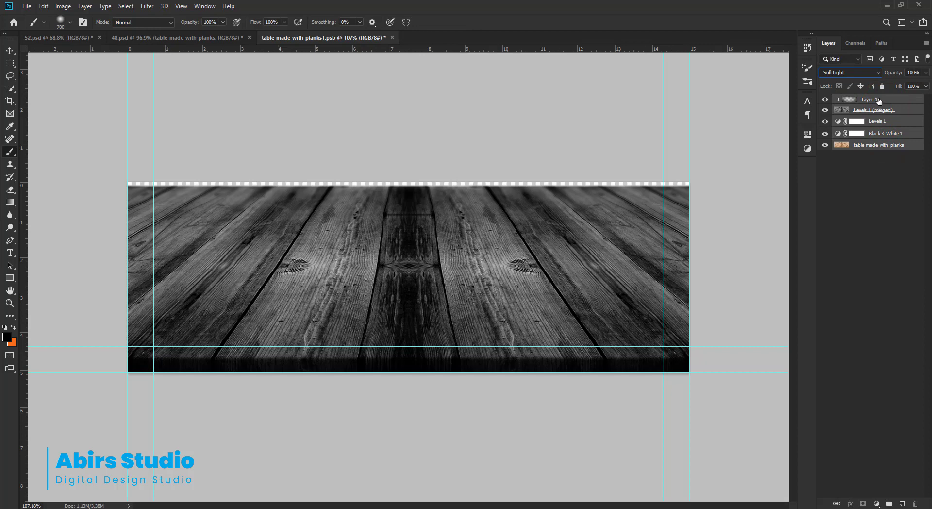
{"action": "left_click", "coordinate": [881, 101]}
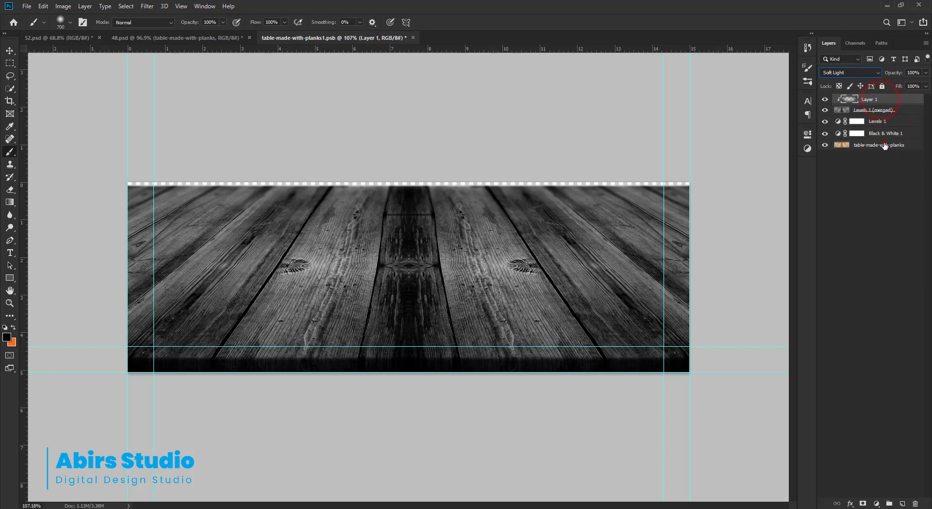
{"action": "left_click", "coordinate": [883, 145], "text": "shift"}
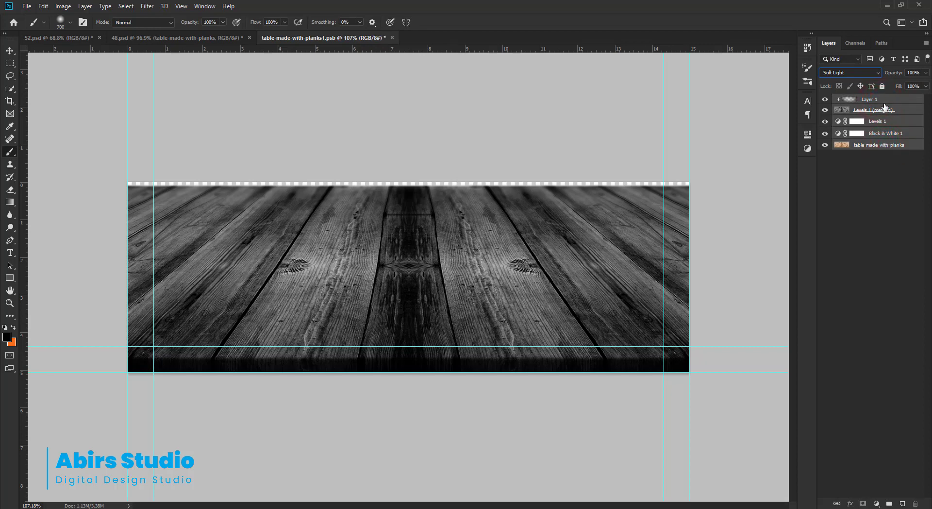
{"action": "right_click", "coordinate": [885, 107]}
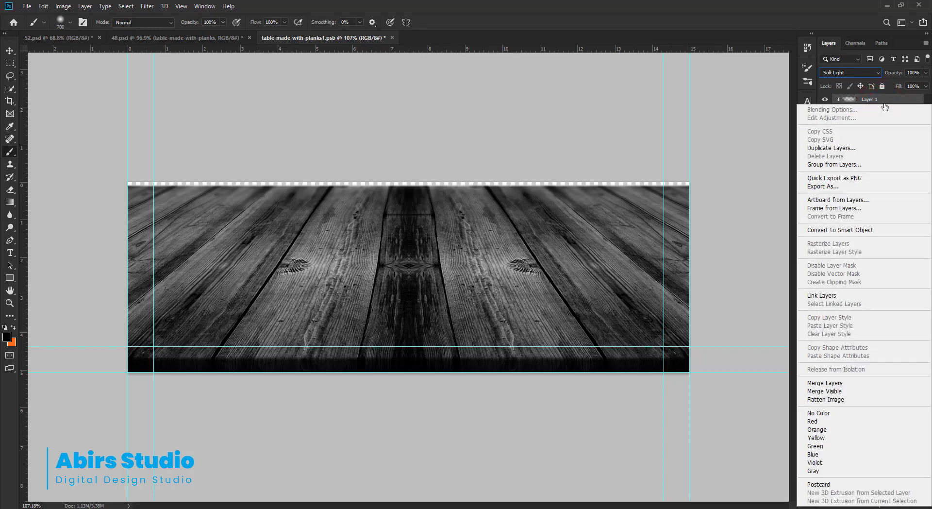
{"action": "left_click", "coordinate": [823, 382]}
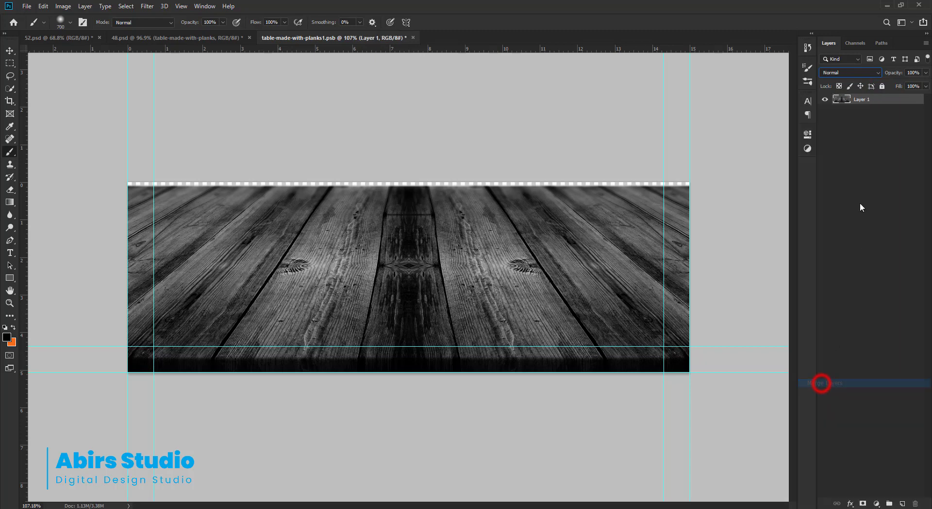
Save the table's smart object contents and close the file to return to 48.psd.
{"action": "left_click", "coordinate": [9, 50]}
{"action": "key", "text": "ctrl+s"}
{"action": "left_click", "coordinate": [356, 156]}
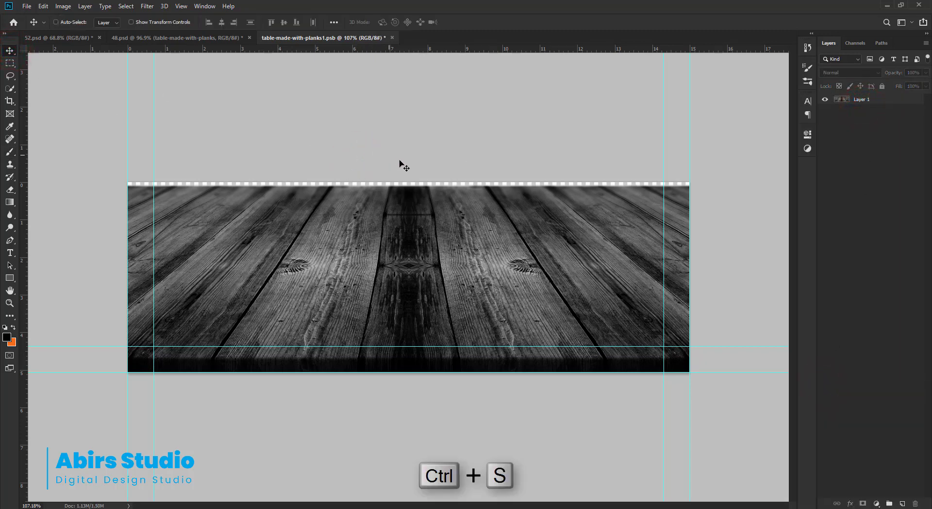
{"action": "left_click", "coordinate": [391, 37]}
{"action": "left_click_drag", "start_coordinate": [520, 368], "coordinate": [490, 349]}
{"action": "key", "text": "ctrl+0"}
{"action": "left_click_drag", "start_coordinate": [536, 377], "coordinate": [552, 301]}
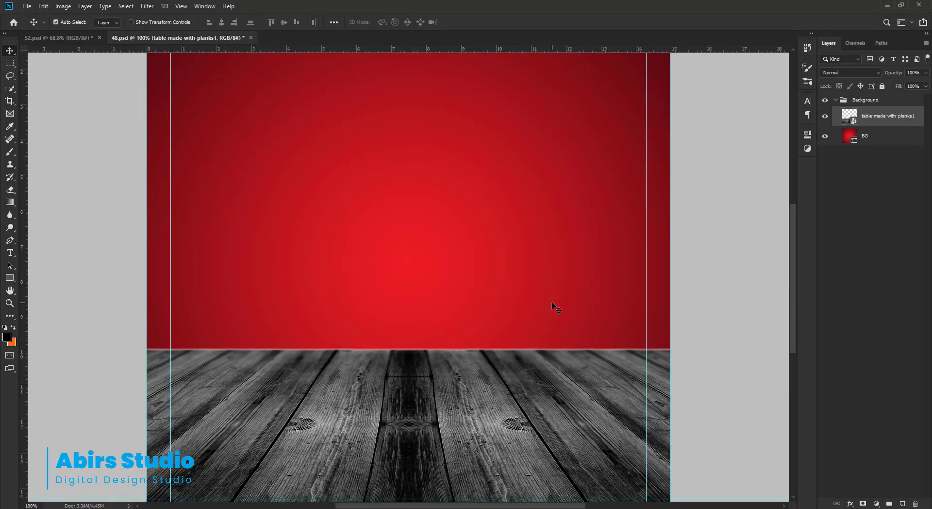
{"action": "left_click_drag", "start_coordinate": [489, 327], "coordinate": [476, 303]}
{"action": "key", "text": "ctrl+0"}
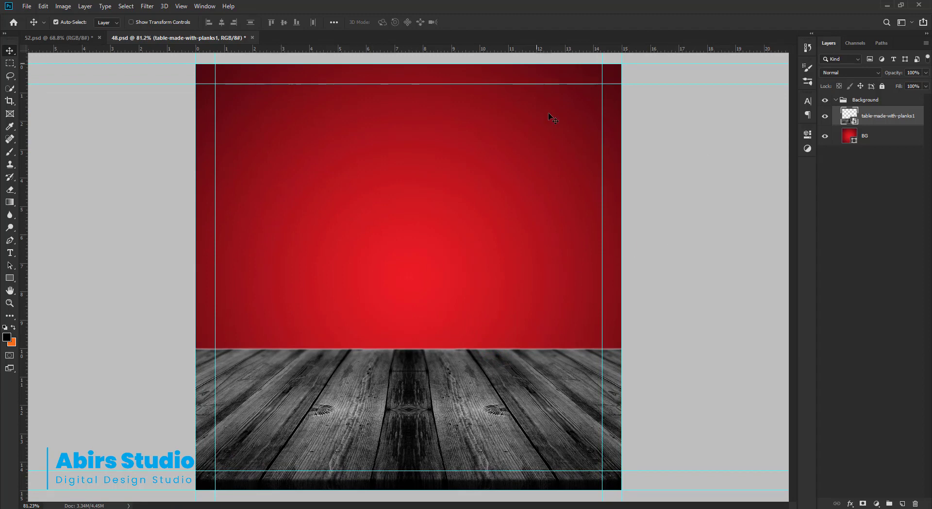
Place the big-double-cheddar-cheeseburger-with-chicken-cutlet image into the design above the table layer.
{"action": "left_click", "coordinate": [27, 7]}
{"action": "left_click", "coordinate": [52, 190]}
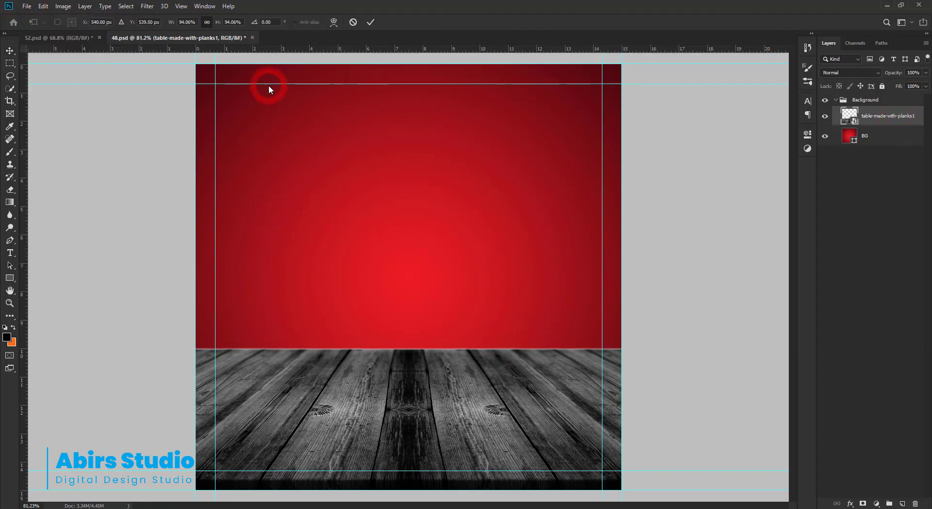
{"action": "left_click", "coordinate": [370, 22]}
{"action": "key", "text": "ctrl+t"}
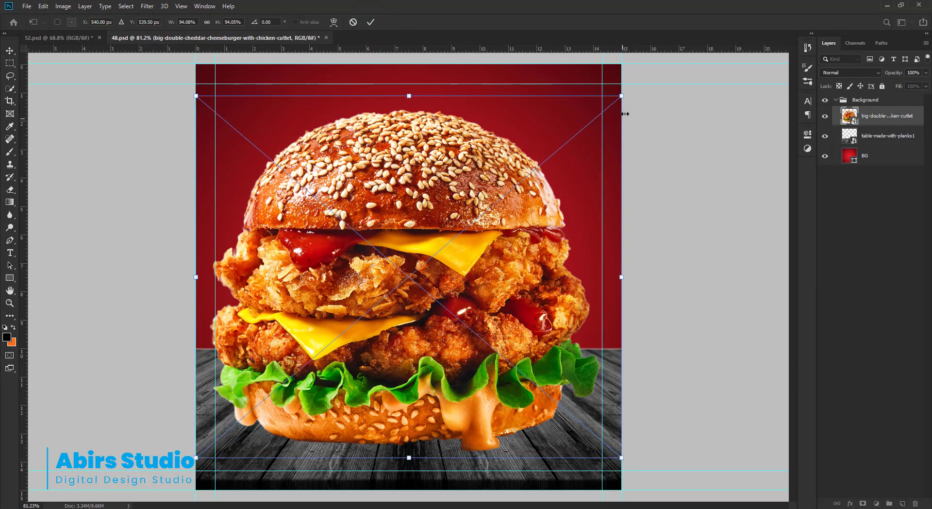
Scale the burger image to about 69% and set it on the table slightly left of centre.
{"action": "left_click_drag", "start_coordinate": [624, 99], "coordinate": [570, 140]}
{"action": "left_click_drag", "start_coordinate": [451, 311], "coordinate": [451, 346]}
{"action": "left_click_drag", "start_coordinate": [571, 177], "coordinate": [565, 181]}
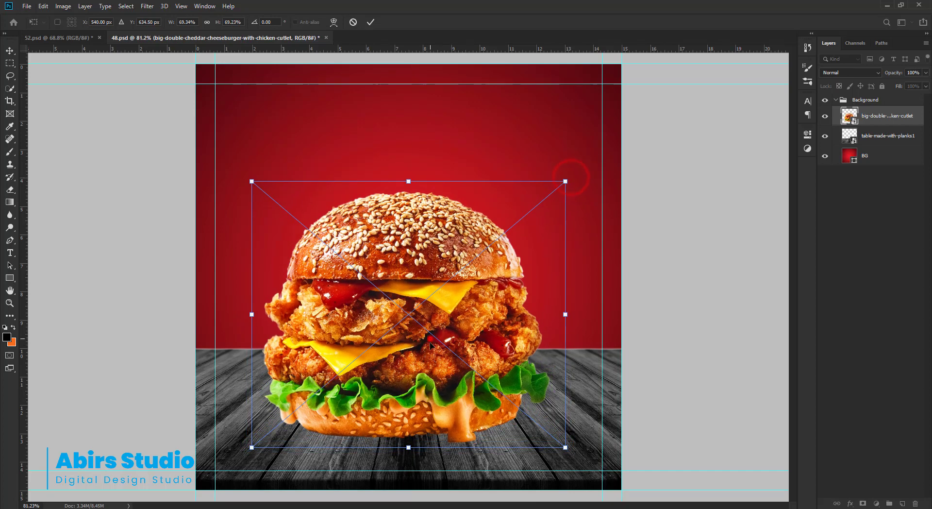
{"action": "left_click_drag", "start_coordinate": [430, 340], "coordinate": [400, 343]}
{"action": "key", "text": "Return"}
Move the burger layer out above the Background group, collapse the group, and shift the burger slightly further left.
{"action": "left_click_drag", "start_coordinate": [882, 121], "coordinate": [873, 95]}
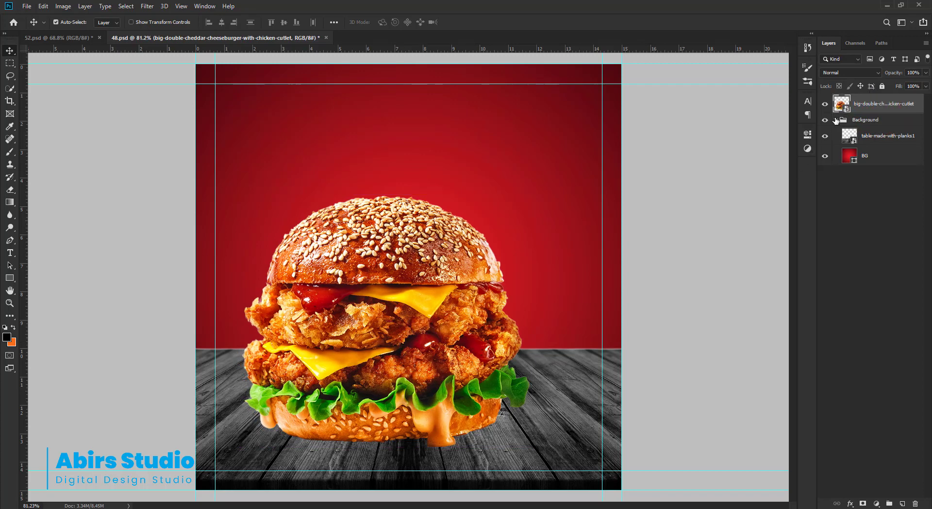
{"action": "left_click", "coordinate": [835, 120]}
{"action": "key", "text": "ctrl+j"}
{"action": "left_click_drag", "start_coordinate": [413, 314], "coordinate": [410, 319]}
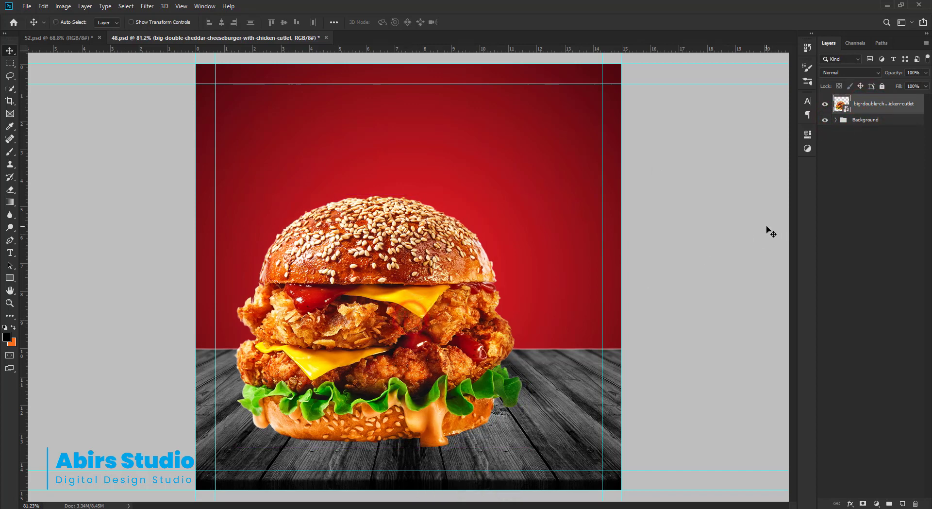
Duplicate the burger layer and shift the lower burger to the right, behind the front one.
{"action": "key", "text": "ctrl+j"}
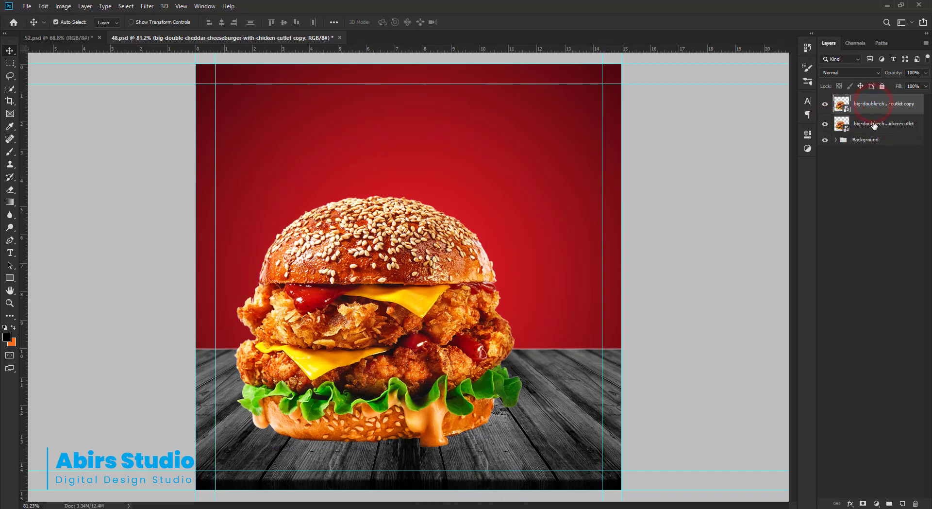
{"action": "left_click", "coordinate": [872, 125]}
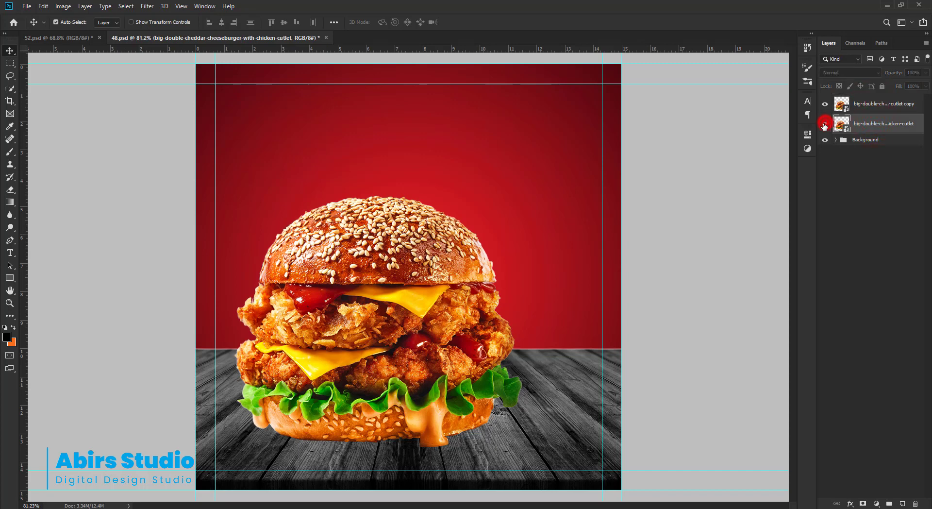
{"action": "left_click_drag", "start_coordinate": [463, 311], "coordinate": [564, 311]}
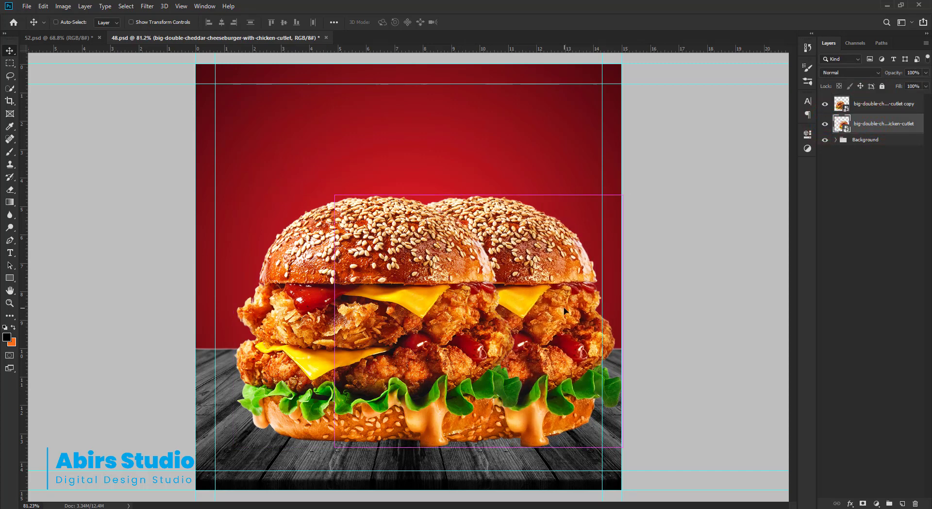
Scale the rear burger to about 40%, place it behind the front burger's right side, and flip it horizontally.
{"action": "key", "text": "ctrl+t"}
{"action": "left_click_drag", "start_coordinate": [639, 186], "coordinate": [568, 244]}
{"action": "left_click_drag", "start_coordinate": [524, 337], "coordinate": [559, 335]}
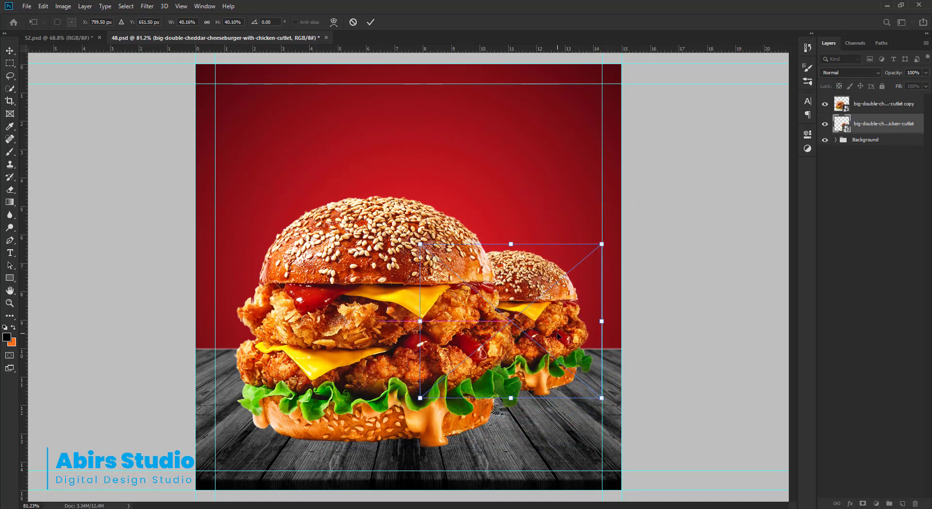
{"action": "right_click", "coordinate": [541, 318]}
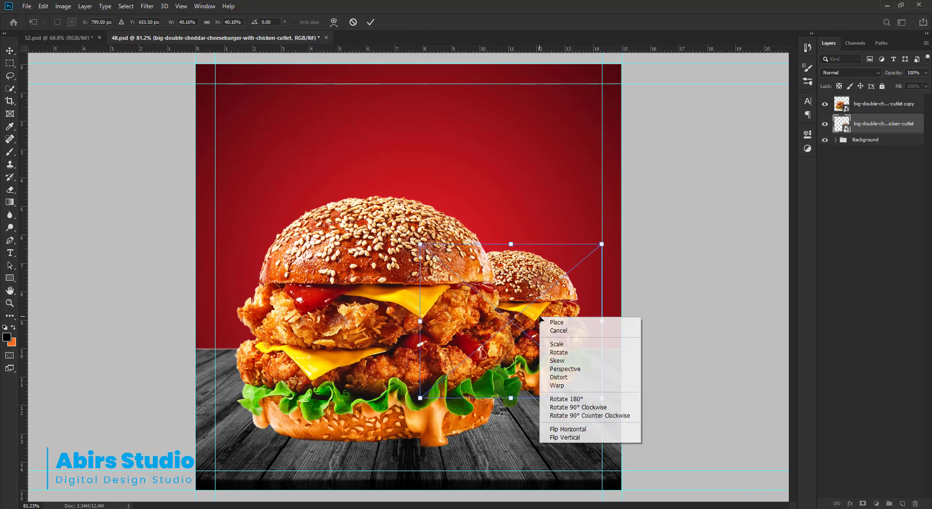
{"action": "left_click", "coordinate": [559, 429]}
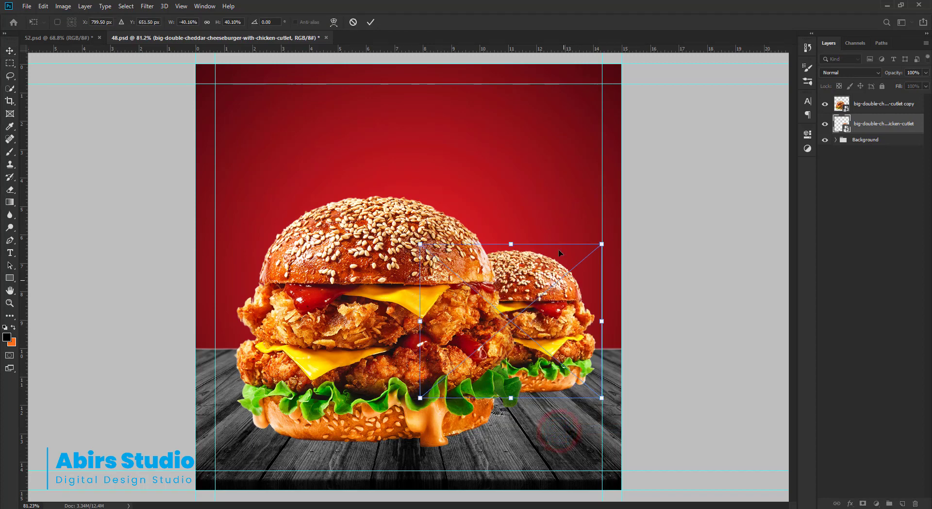
{"action": "left_click", "coordinate": [371, 22]}
Rotate the large front burger by -11°.
{"action": "left_click", "coordinate": [372, 268]}
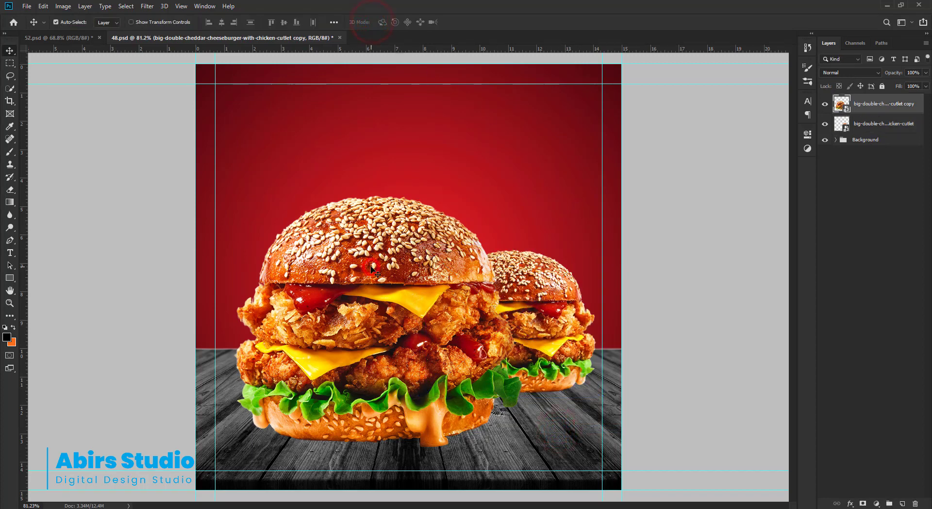
{"action": "key", "text": "ctrl+t"}
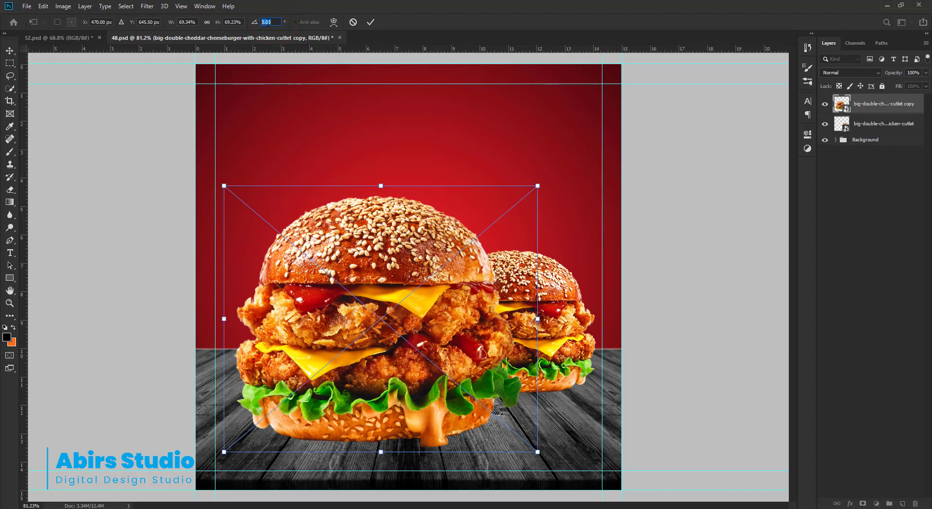
{"action": "type", "text": "11"}
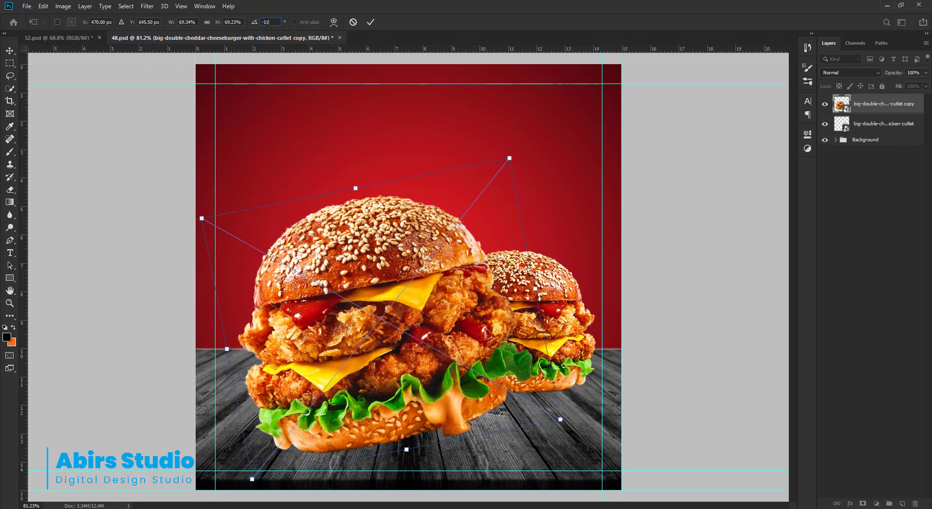
{"action": "left_click", "coordinate": [370, 22]}
Rotate the small rear burger by 11°.
{"action": "left_click", "coordinate": [869, 124]}
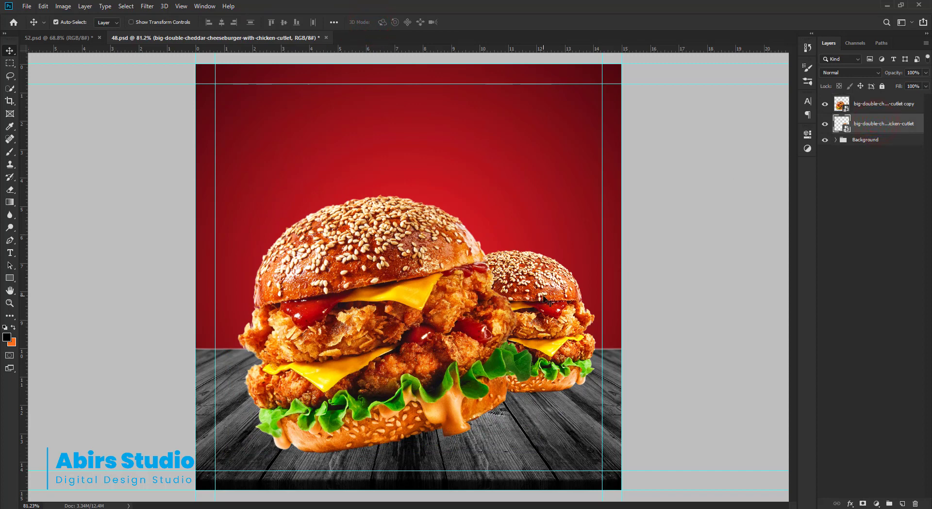
{"action": "key", "text": "ctrl+t"}
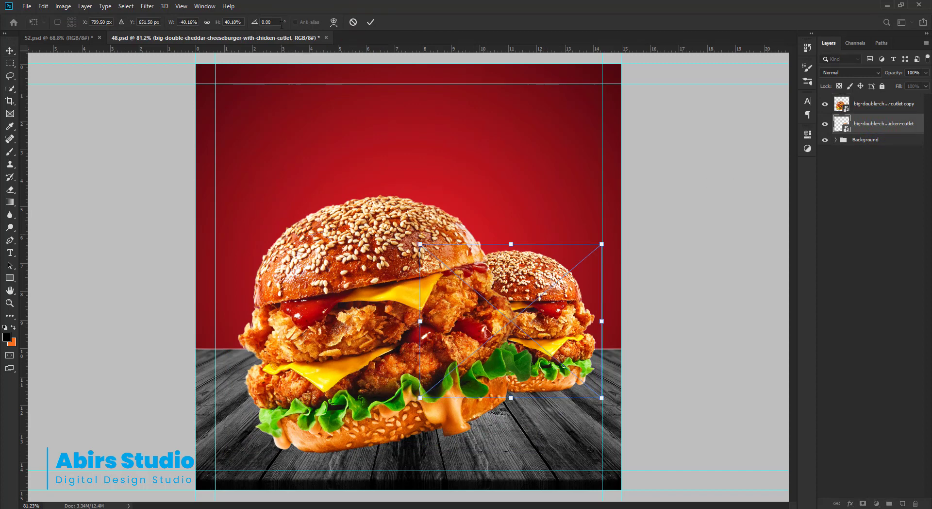
{"action": "type", "text": "11"}
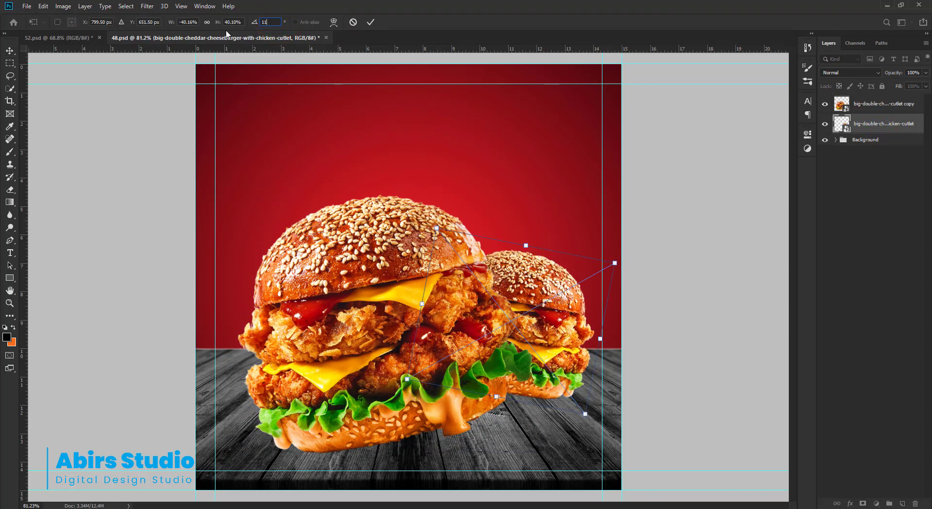
{"action": "left_click", "coordinate": [370, 23]}
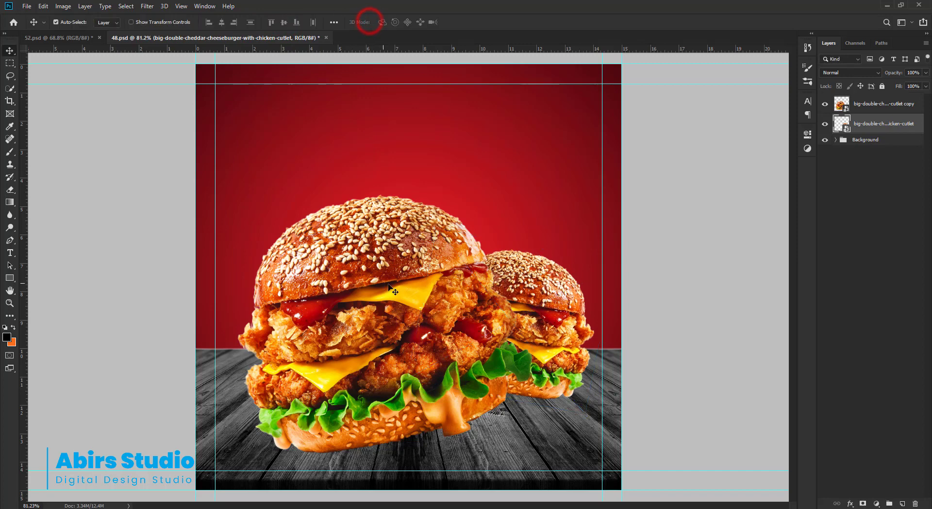
Move the front burger left and slightly up, and the rear burger slightly right, to balance the pair on the table.
{"action": "left_click_drag", "start_coordinate": [376, 284], "coordinate": [428, 306]}
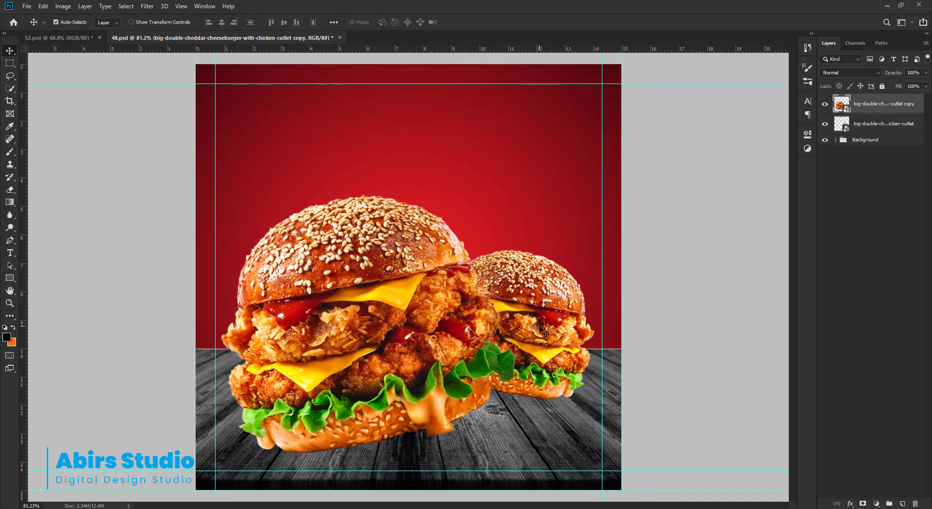
{"action": "left_click_drag", "start_coordinate": [538, 325], "coordinate": [545, 326]}
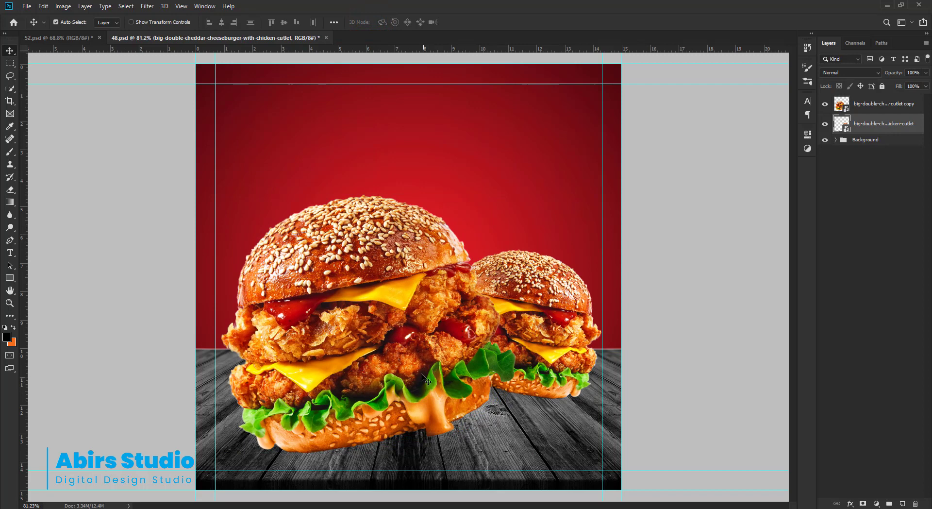
{"action": "mouse_move", "coordinate": [418, 371]}
{"action": "left_mouse_down"}
{"action": "mouse_move", "coordinate": [415, 355]}
{"action": "mouse_move", "coordinate": [427, 364]}
{"action": "left_mouse_up"}
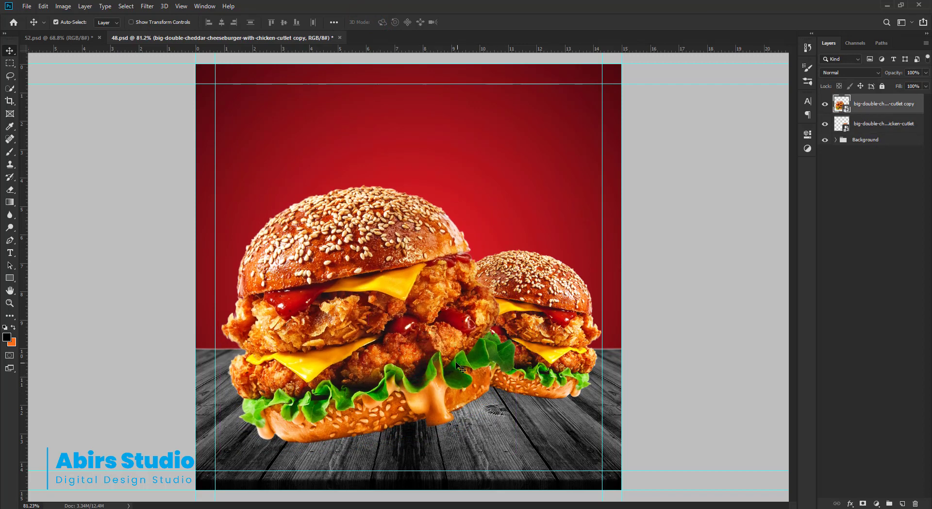
Create a new empty layer and place it below both burger layers, directly above the Background group.
{"action": "left_click", "coordinate": [873, 124]}
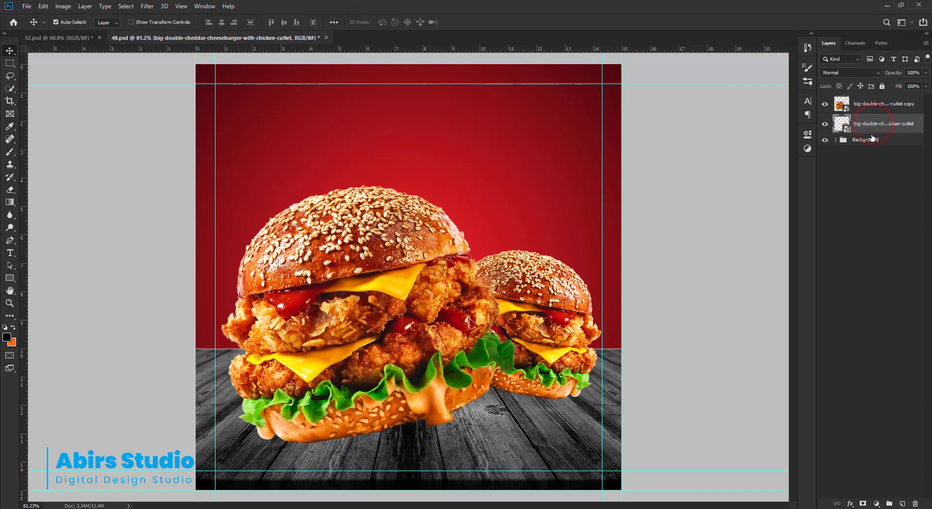
{"action": "key", "text": "ctrl+shift+n"}
{"action": "key", "text": "Return"}
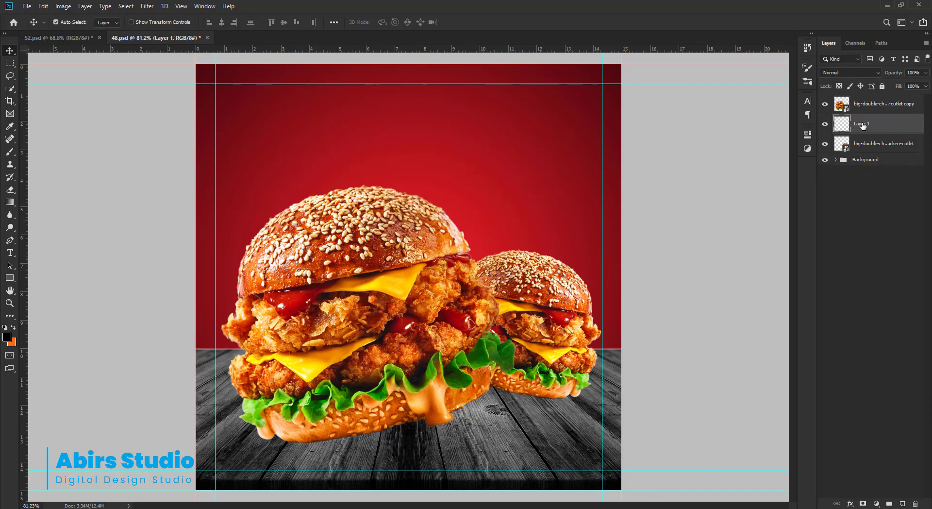
{"action": "left_click_drag", "start_coordinate": [881, 124], "coordinate": [884, 152]}
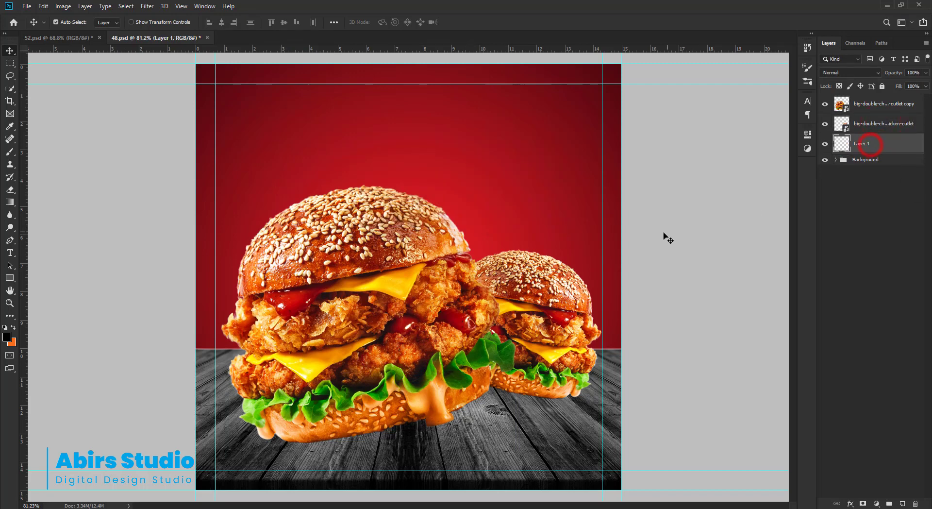
Paint a soft black spot beneath the front burger on the new layer, using a 300 px brush and colour 000000.
{"action": "key", "text": "b"}
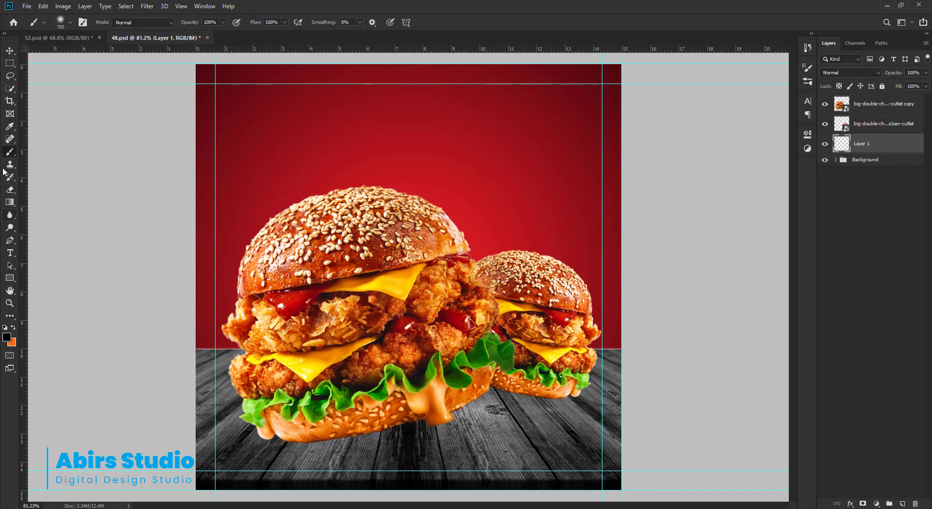
{"action": "left_click", "coordinate": [6, 336]}
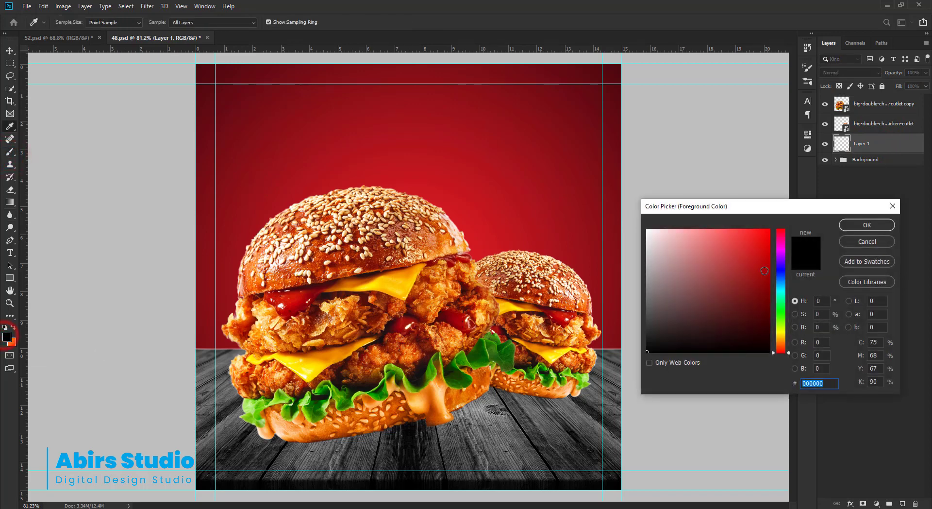
{"action": "left_click", "coordinate": [867, 225]}
{"action": "key", "text": "bracketleft"}
{"action": "key", "text": "bracketleft"}
{"action": "key", "text": "bracketleft"}
{"action": "key", "text": "bracketleft"}
{"action": "key", "text": "bracketleft"}
{"action": "key", "text": "bracketleft"}
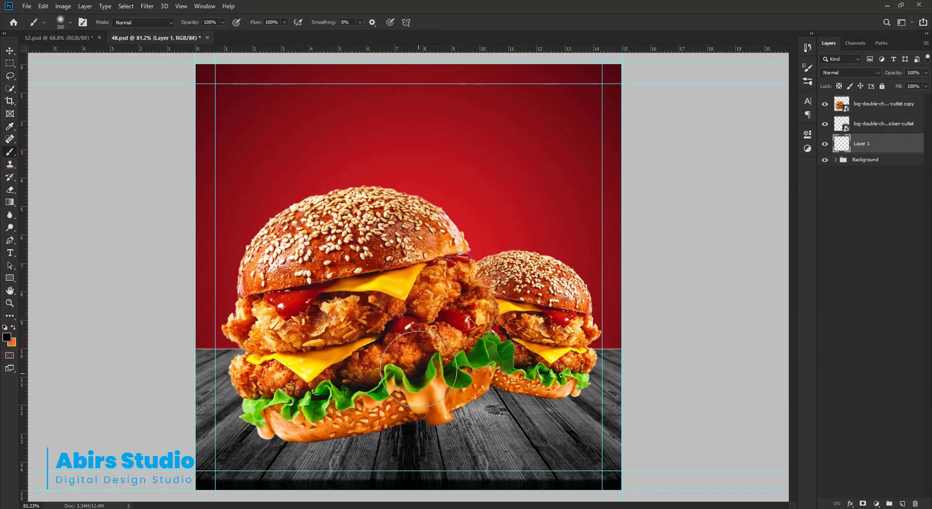
{"action": "key", "text": "bracketright"}
{"action": "key", "text": "bracketright"}
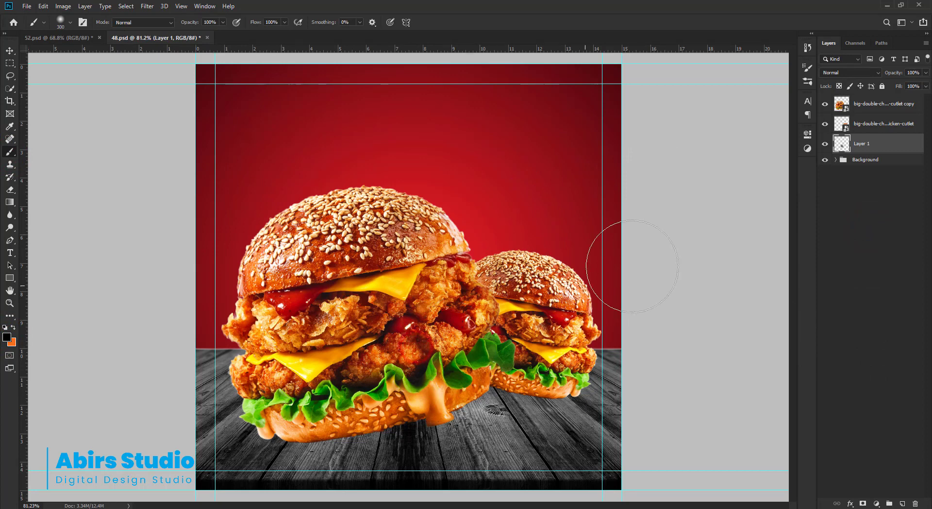
Stretch the black spot to the full canvas width, about 222%, and flatten it into a low shadow under the burgers.
{"action": "key", "text": "ctrl+t"}
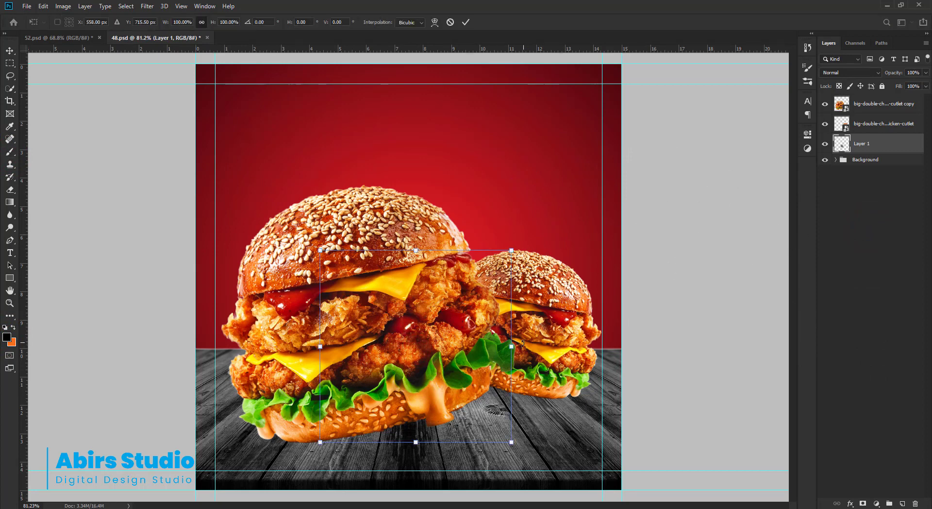
{"action": "left_click_drag", "start_coordinate": [522, 343], "coordinate": [632, 342]}
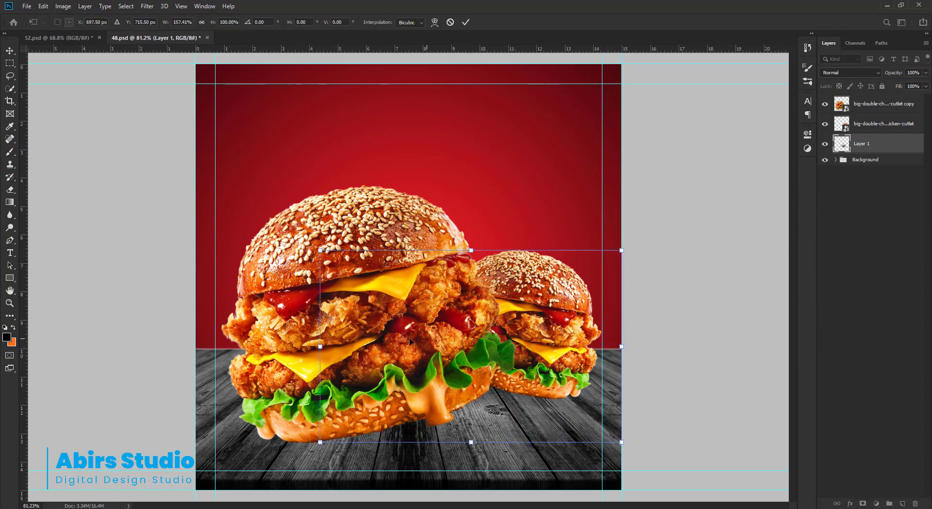
{"action": "left_click_drag", "start_coordinate": [319, 346], "coordinate": [195, 346]}
{"action": "left_click_drag", "start_coordinate": [409, 250], "coordinate": [413, 370]}
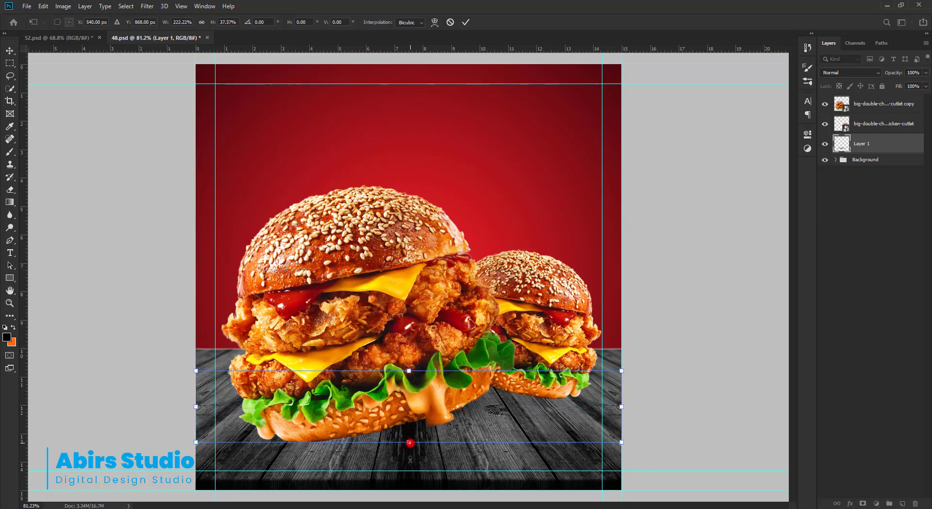
{"action": "left_click_drag", "start_coordinate": [410, 443], "coordinate": [410, 479]}
{"action": "left_click_drag", "start_coordinate": [443, 428], "coordinate": [414, 438]}
{"action": "mouse_move", "coordinate": [376, 382]}
{"action": "left_mouse_down"}
{"action": "mouse_move", "coordinate": [376, 434]}
{"action": "mouse_move", "coordinate": [367, 430]}
{"action": "left_mouse_up"}
{"action": "key", "text": "Return"}
{"action": "key", "text": "b"}
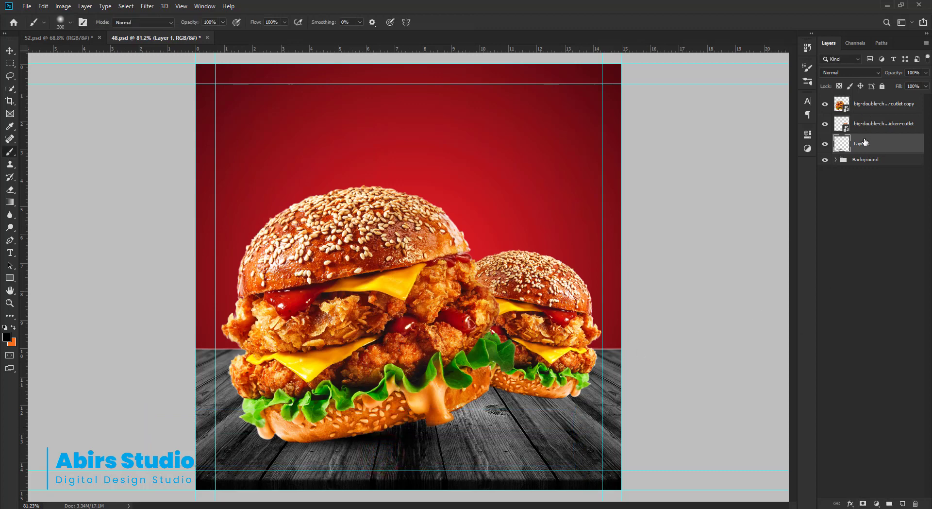
Set the shadow layer's blend mode to Multiply and duplicate the layer.
{"action": "left_click", "coordinate": [857, 73]}
{"action": "left_click", "coordinate": [834, 106]}
{"action": "key", "text": "v"}
{"action": "key", "text": "ctrl+j"}
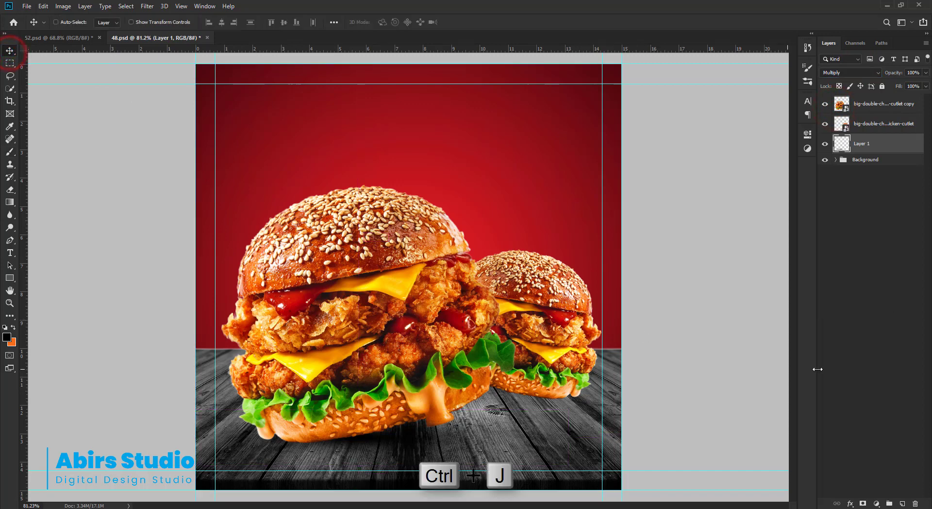
Move the duplicated shadow beneath the rear burger and scale it down to suit the smaller burger.
{"action": "key", "text": "ctrl+t"}
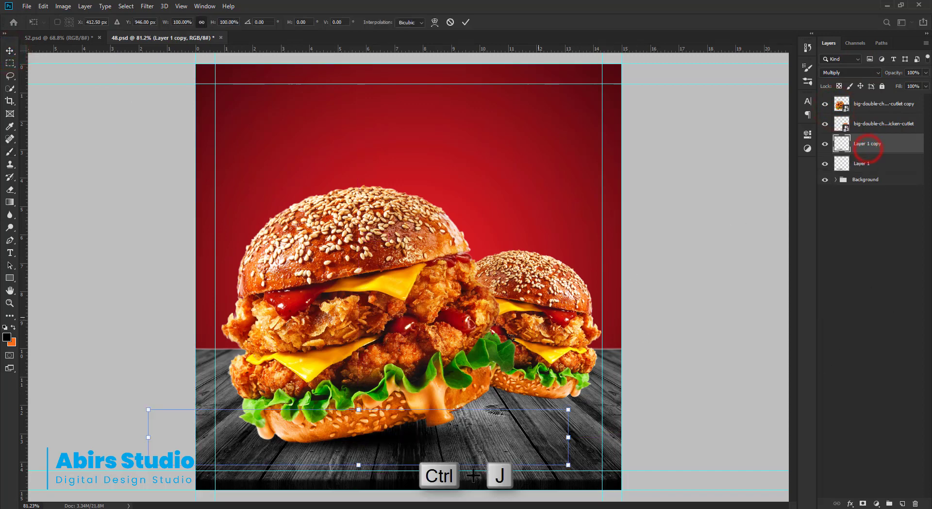
{"action": "left_click_drag", "start_coordinate": [452, 432], "coordinate": [611, 399]}
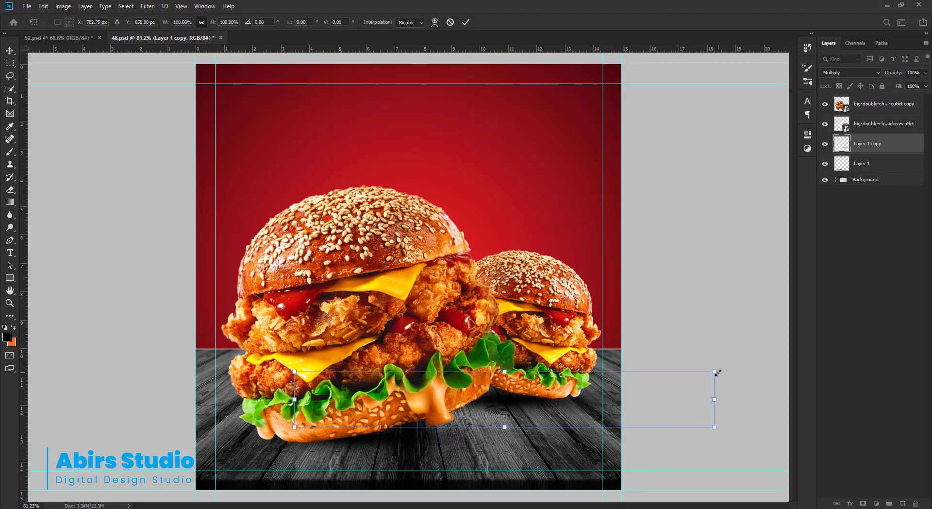
{"action": "left_click_drag", "start_coordinate": [718, 372], "coordinate": [624, 391]}
{"action": "key", "text": "Return"}
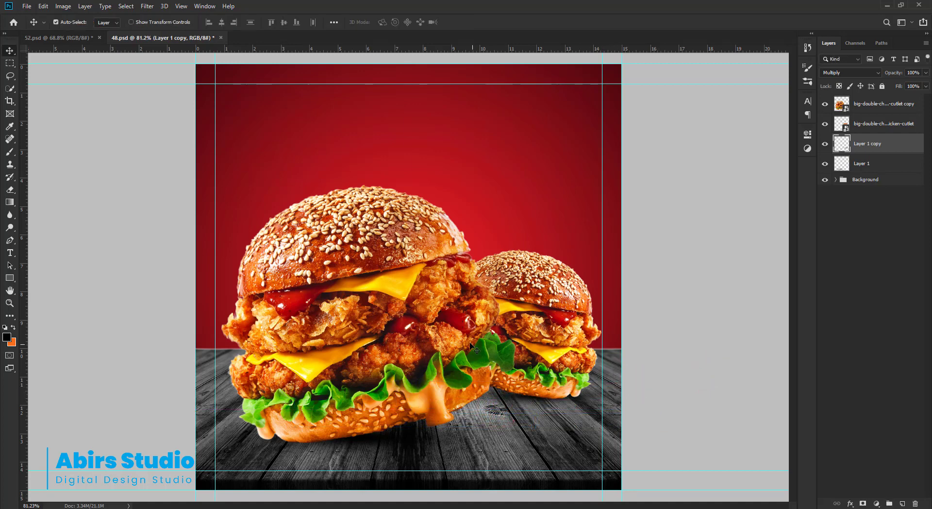
{"action": "left_click_drag", "start_coordinate": [505, 355], "coordinate": [508, 310]}
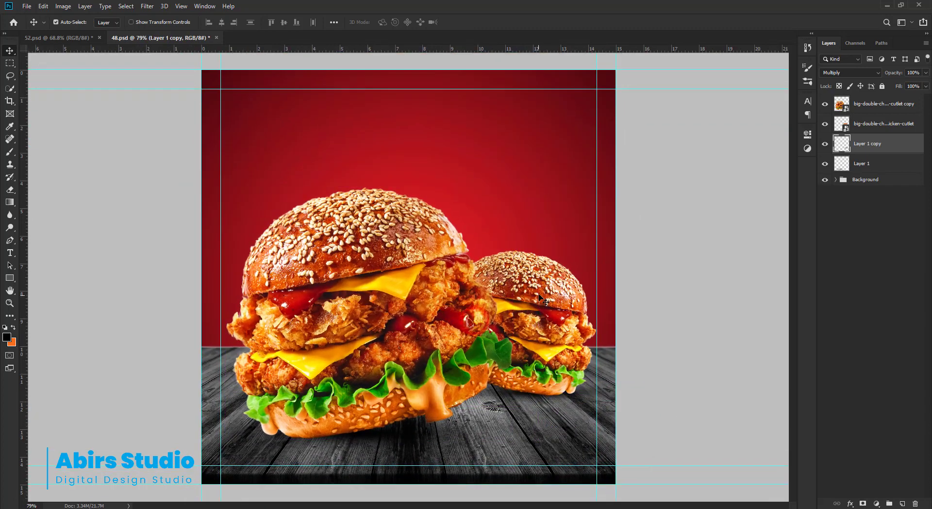
Rasterize the rear burger layer and convert it back to a smart object.
{"action": "left_click", "coordinate": [540, 298]}
{"action": "left_click", "coordinate": [873, 122]}
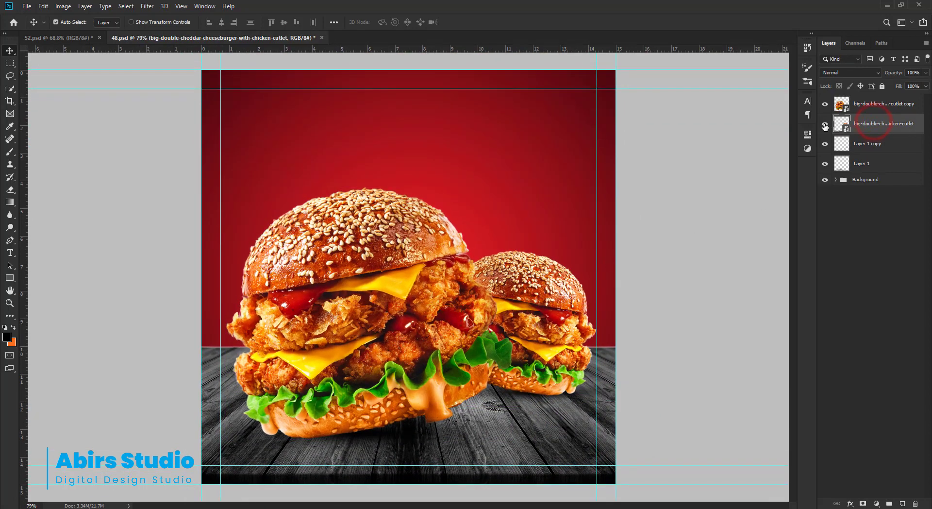
{"action": "left_click", "coordinate": [825, 125]}
{"action": "left_click", "coordinate": [825, 125]}
{"action": "right_click", "coordinate": [869, 125]}
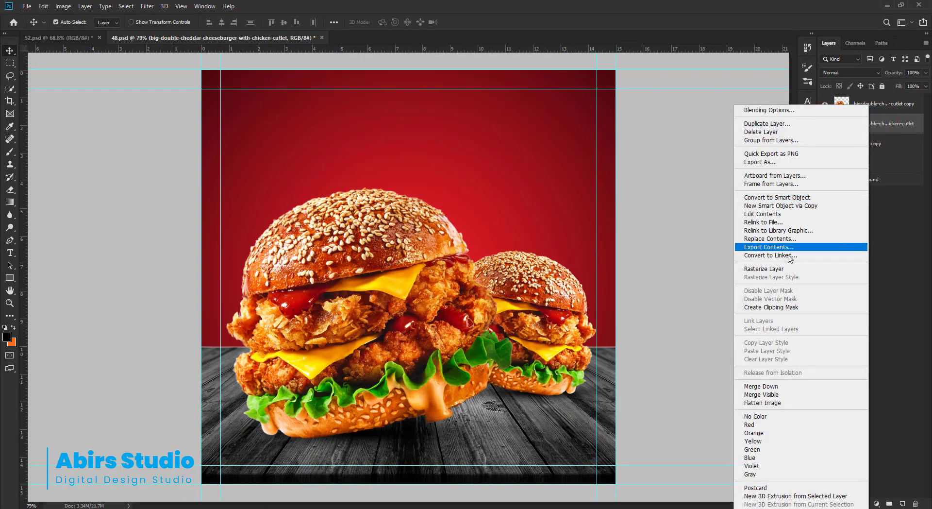
{"action": "left_click", "coordinate": [764, 268]}
{"action": "right_click", "coordinate": [869, 126]}
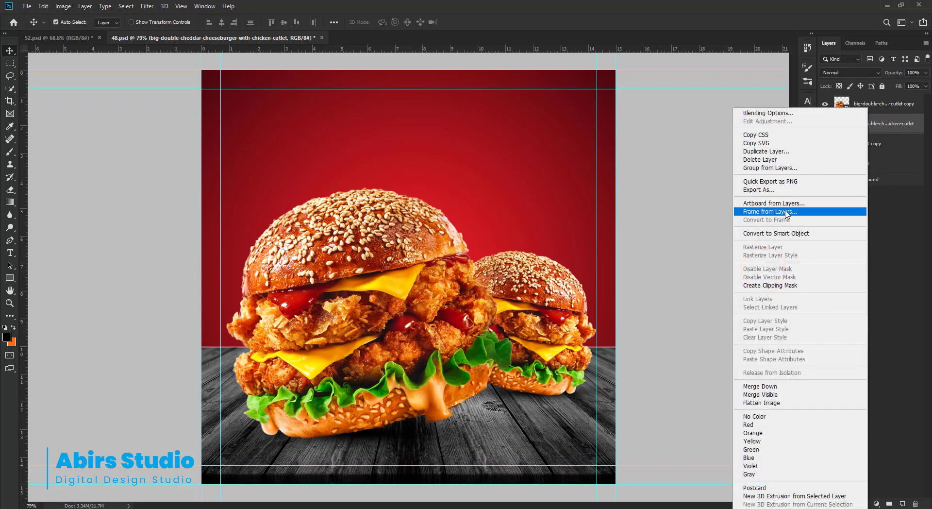
{"action": "left_click", "coordinate": [767, 233]}
Apply a 5 px Field Blur to the rear burger as a smart filter and collapse its filter list.
{"action": "left_click", "coordinate": [858, 125]}
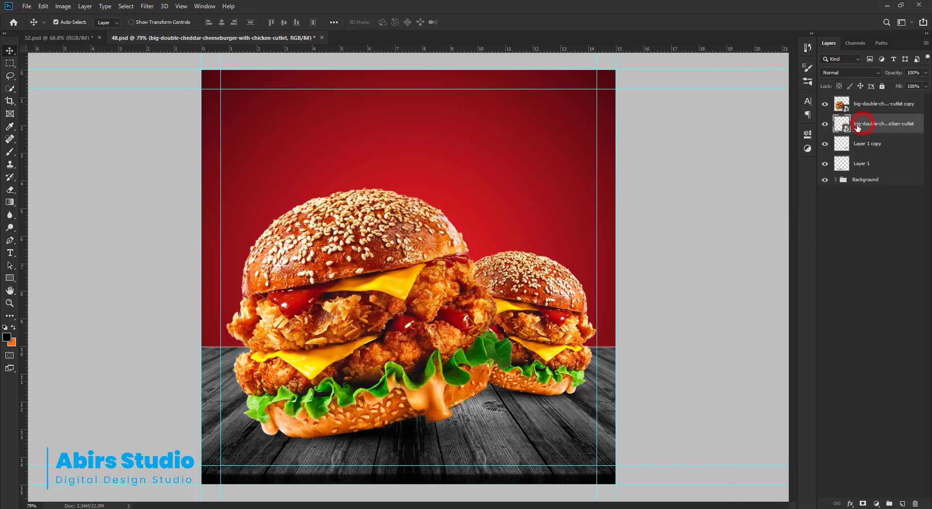
{"action": "left_click", "coordinate": [146, 7]}
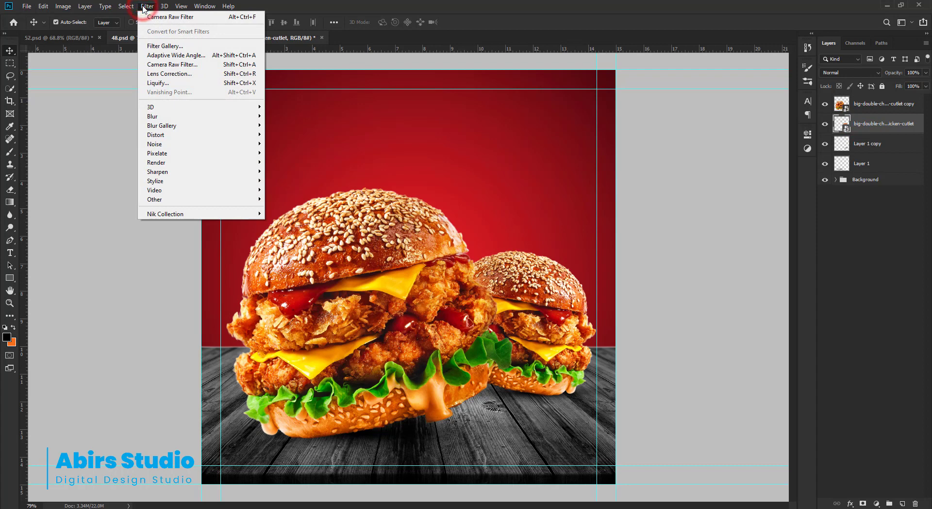
{"action": "mouse_move", "coordinate": [155, 118]}
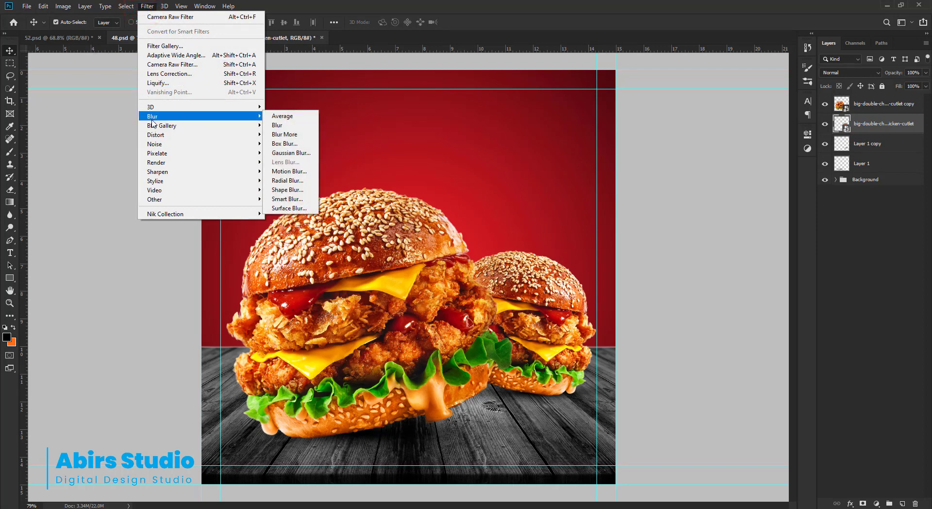
{"action": "mouse_move", "coordinate": [196, 126]}
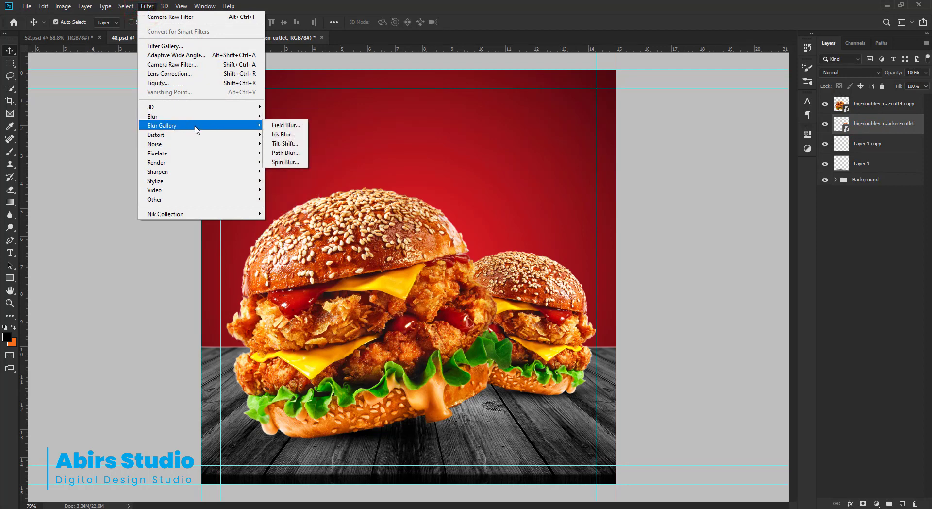
{"action": "left_click", "coordinate": [292, 126]}
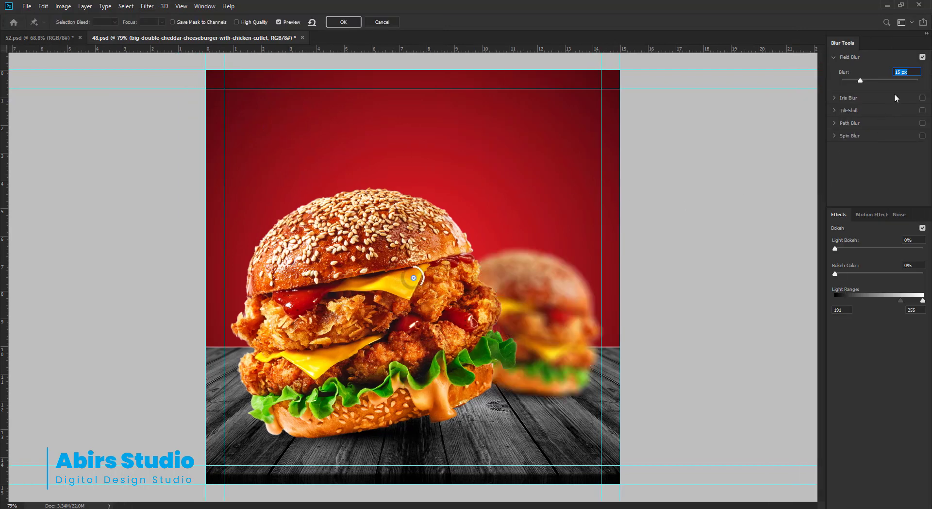
{"action": "type", "text": "5"}
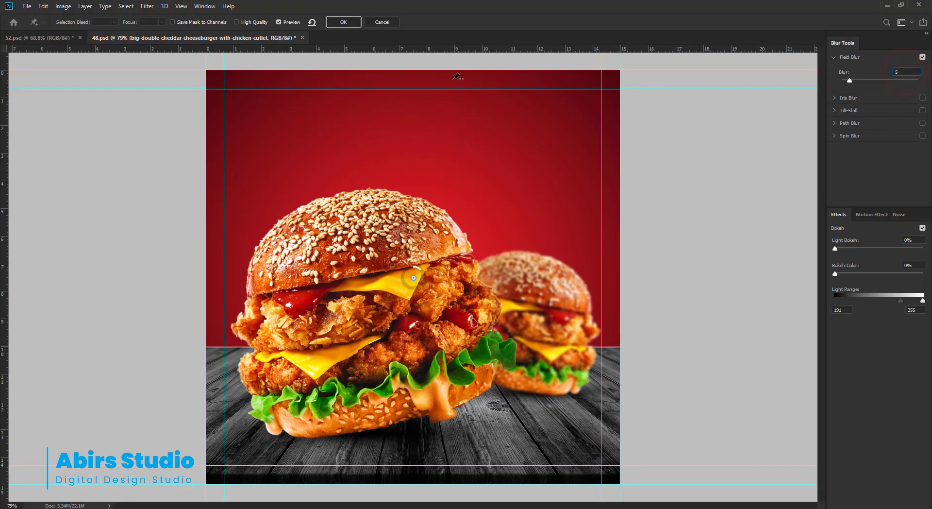
{"action": "left_click", "coordinate": [348, 23]}
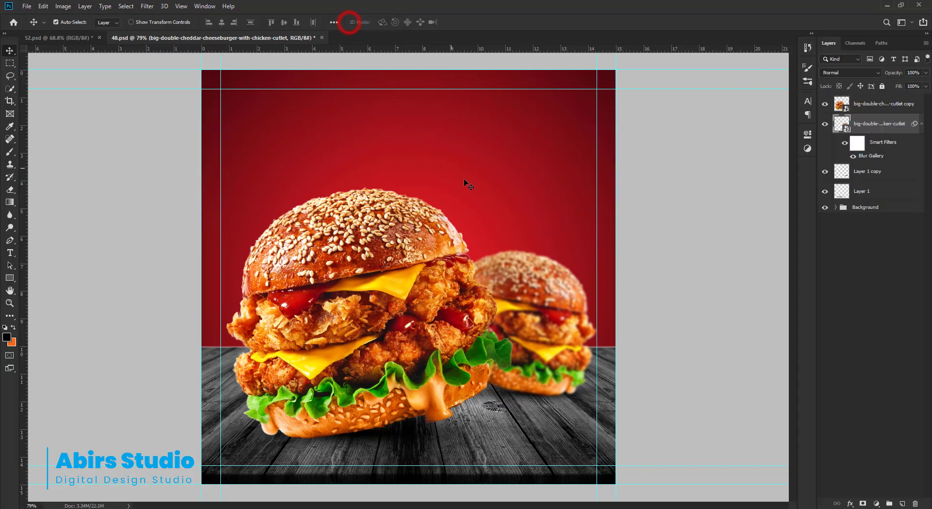
{"action": "left_click", "coordinate": [549, 312]}
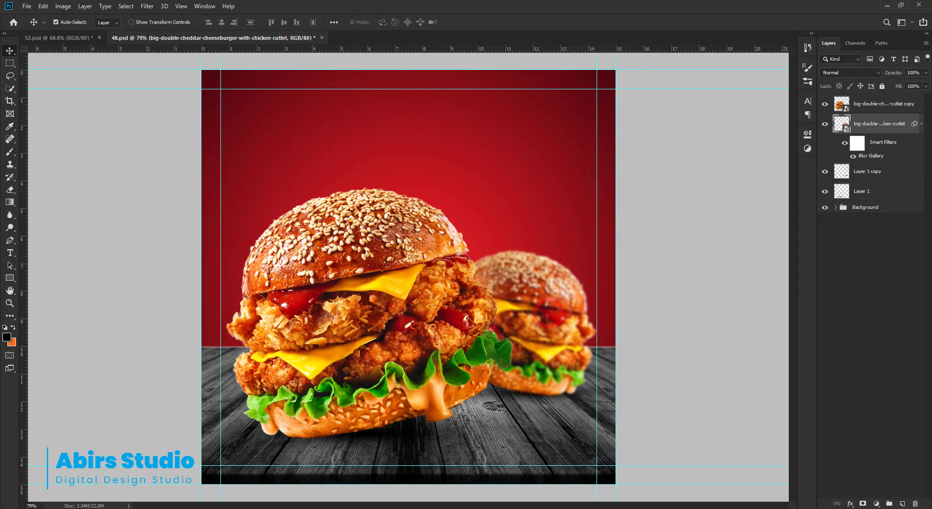
{"action": "left_click", "coordinate": [921, 125]}
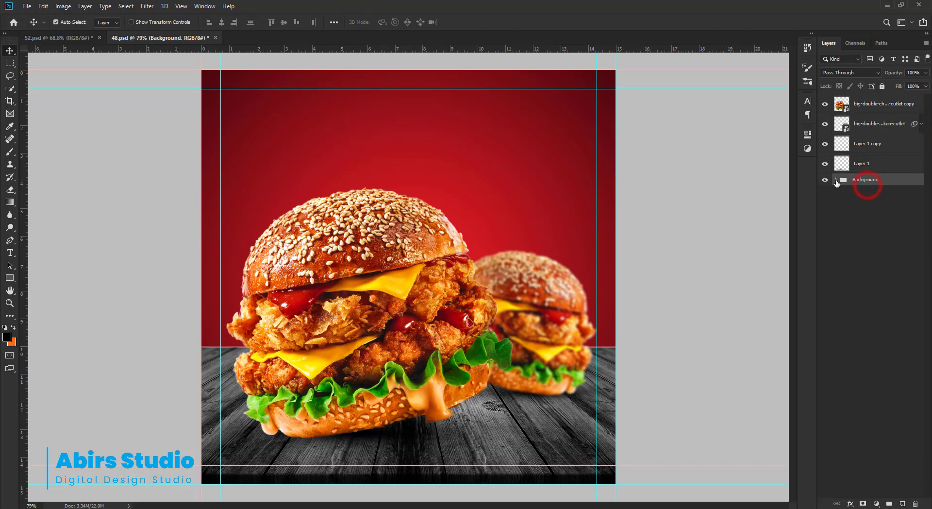
Rasterize the table-made-with-planks1 layer inside the Background group and convert it to a smart object again.
{"action": "left_click", "coordinate": [836, 179]}
{"action": "left_click", "coordinate": [876, 196]}
{"action": "left_click", "coordinate": [825, 196]}
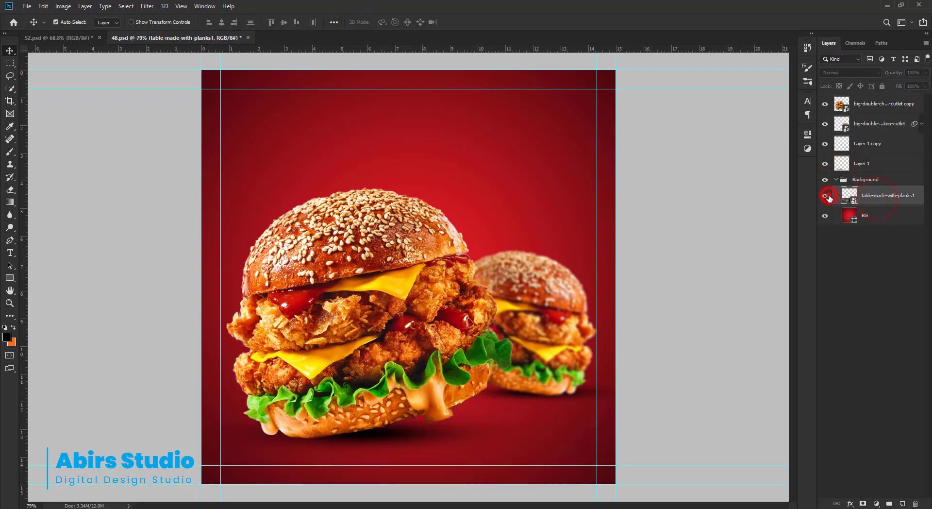
{"action": "left_click", "coordinate": [825, 196]}
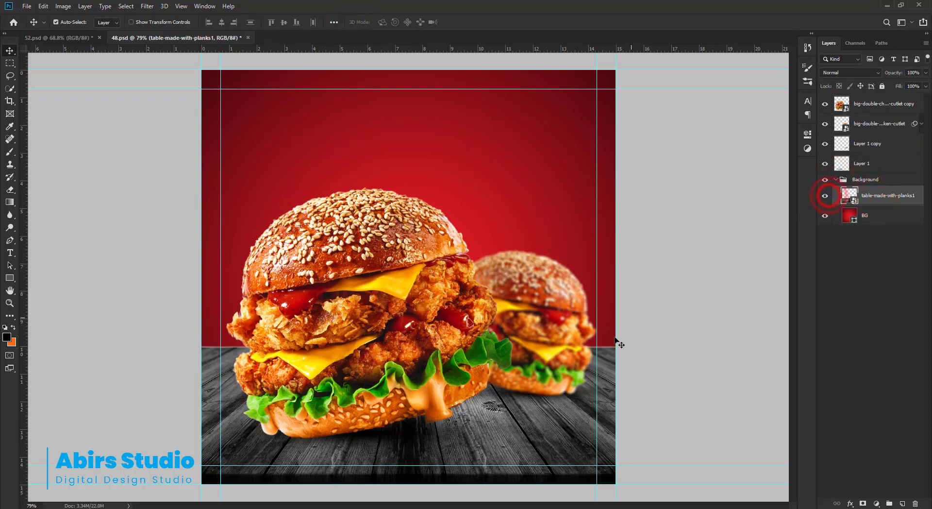
{"action": "right_click", "coordinate": [908, 201]}
{"action": "left_click", "coordinate": [804, 268]}
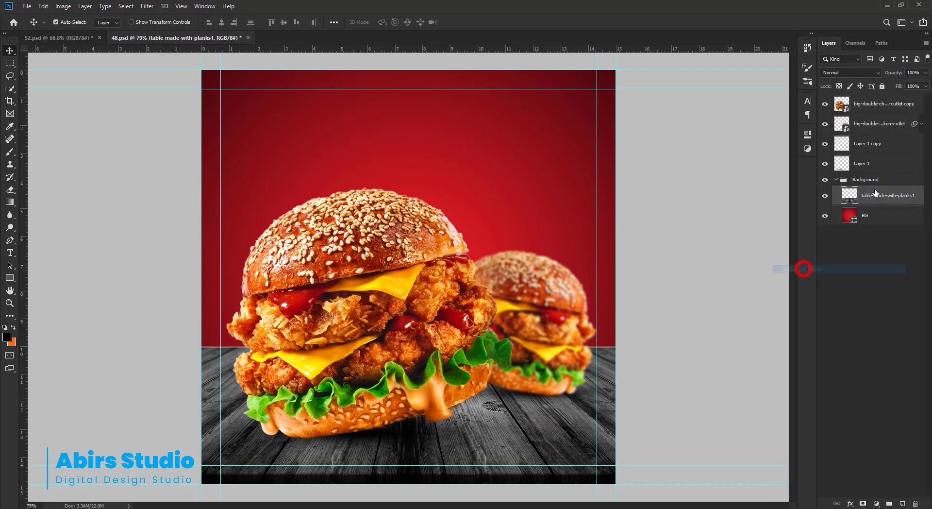
{"action": "right_click", "coordinate": [880, 195]}
{"action": "left_click", "coordinate": [775, 234]}
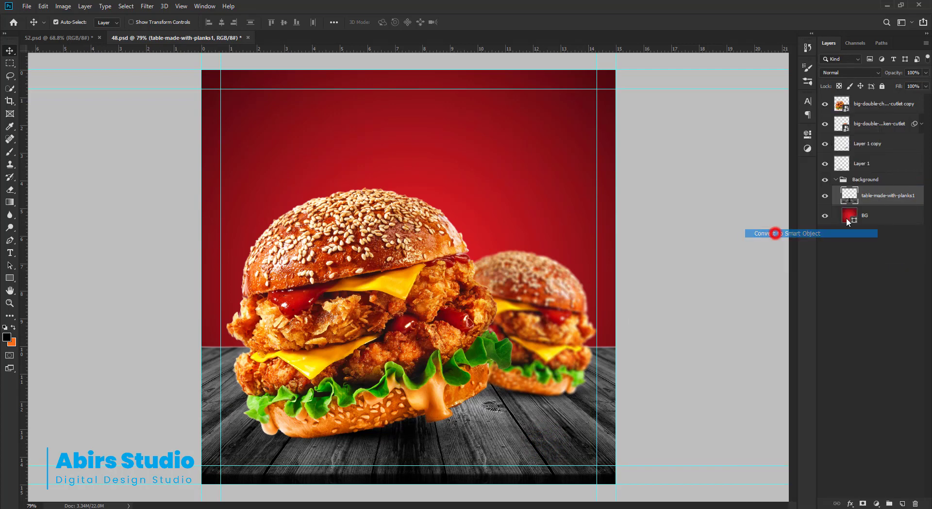
Apply a 5 px Field Blur to the plank table layer as a smart filter.
{"action": "left_click", "coordinate": [879, 196]}
{"action": "left_click", "coordinate": [147, 6]}
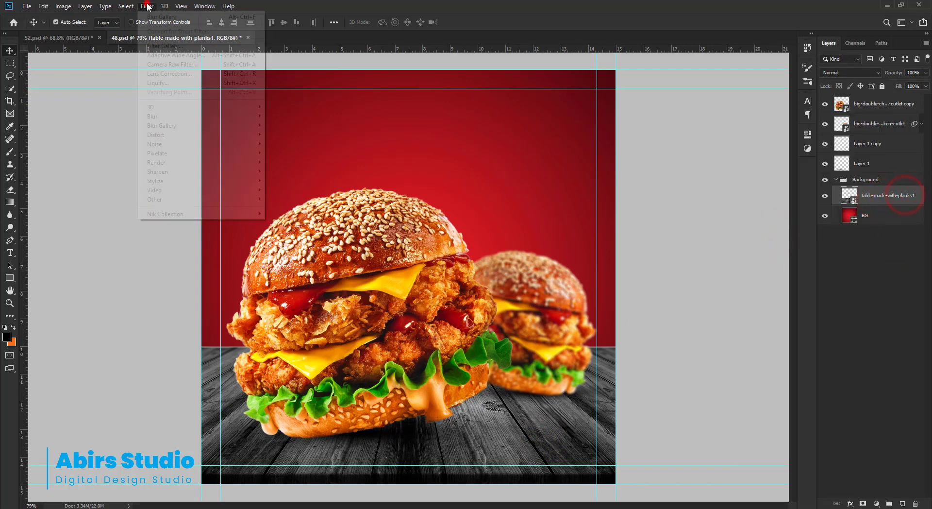
{"action": "mouse_move", "coordinate": [160, 126]}
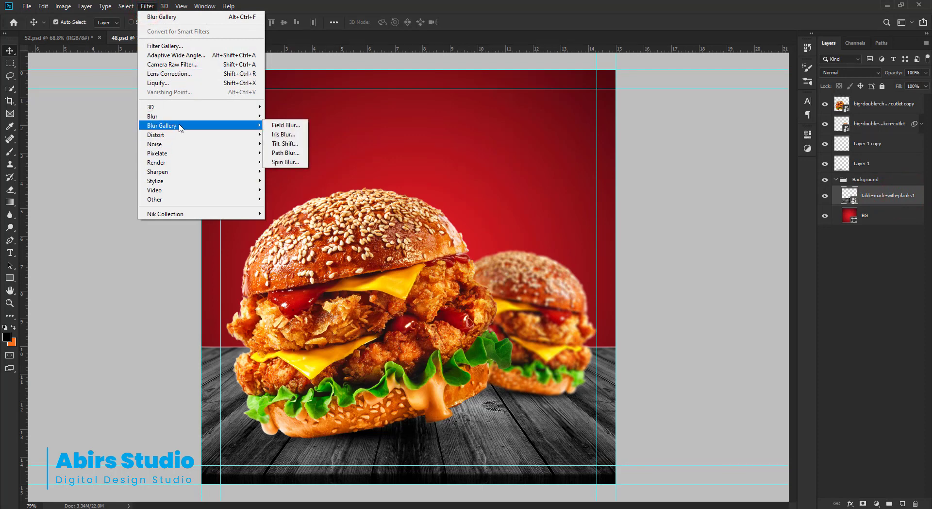
{"action": "left_click", "coordinate": [286, 125]}
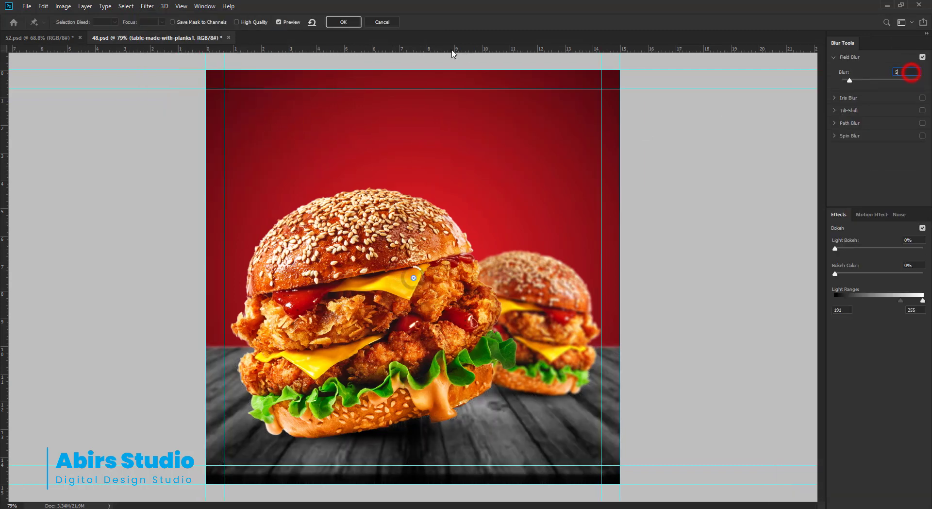
{"action": "left_click", "coordinate": [343, 22]}
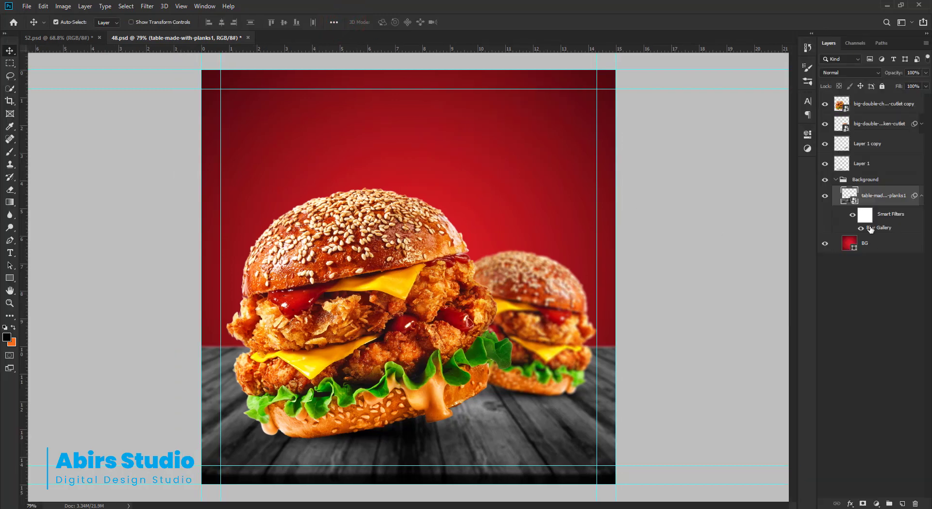
Paint black on the table's filter mask with a 300 px brush to sharpen the planks around the burgers' bases.
{"action": "left_click", "coordinate": [865, 215]}
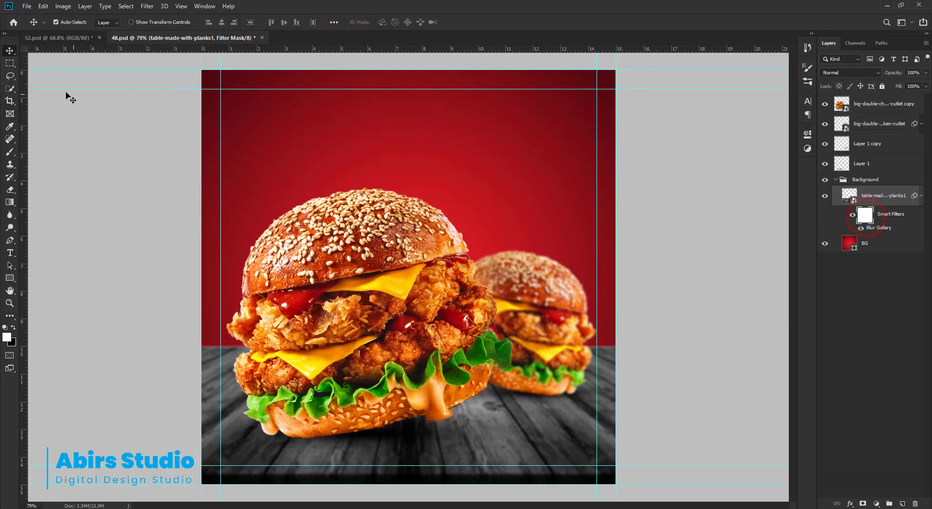
{"action": "left_click", "coordinate": [9, 153]}
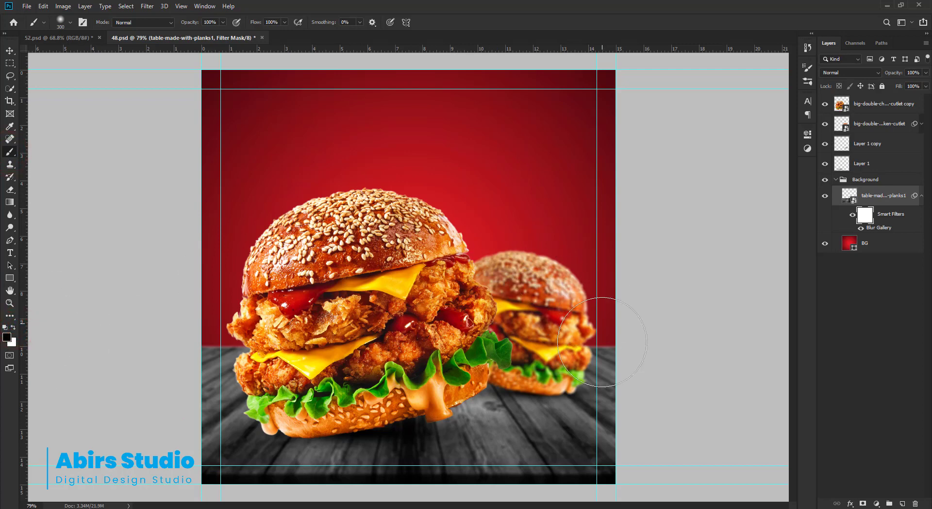
{"action": "left_click", "coordinate": [562, 406]}
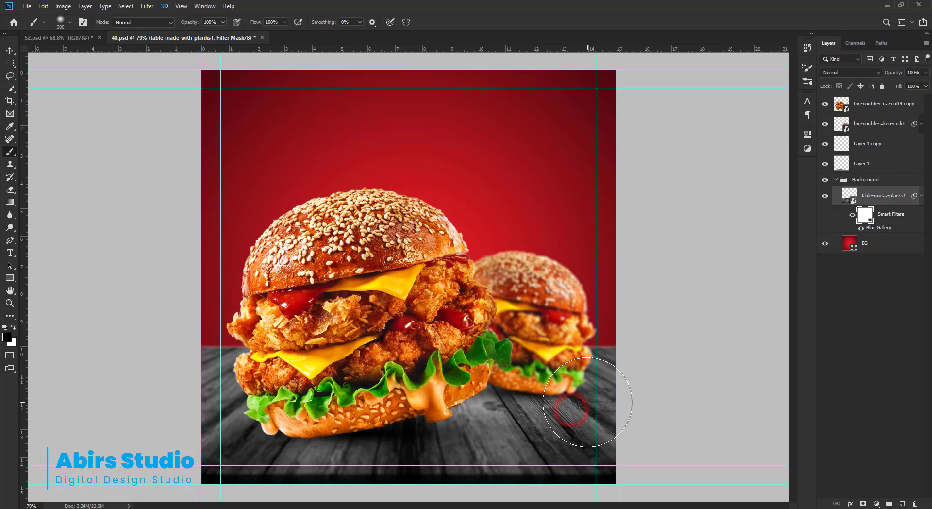
{"action": "mouse_move", "coordinate": [393, 406]}
{"action": "left_mouse_down"}
{"action": "mouse_move", "coordinate": [250, 410]}
{"action": "mouse_move", "coordinate": [424, 413]}
{"action": "mouse_move", "coordinate": [530, 401]}
{"action": "left_mouse_up"}
{"action": "mouse_move", "coordinate": [588, 387]}
{"action": "left_mouse_down"}
{"action": "mouse_move", "coordinate": [638, 398]}
{"action": "mouse_move", "coordinate": [659, 380]}
{"action": "mouse_move", "coordinate": [590, 351]}
{"action": "mouse_move", "coordinate": [566, 437]}
{"action": "left_mouse_up"}
Paint white on the table's filter mask along the front edge of the planks to restore the blur there.
{"action": "left_click", "coordinate": [13, 327]}
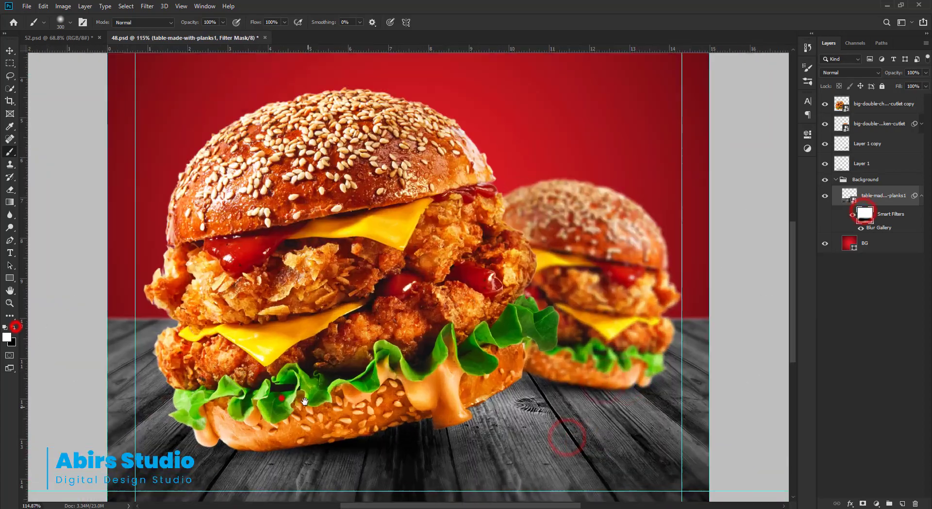
{"action": "left_click_drag", "start_coordinate": [278, 398], "coordinate": [304, 401]}
{"action": "left_click_drag", "start_coordinate": [414, 348], "coordinate": [305, 297]}
{"action": "left_click_drag", "start_coordinate": [695, 258], "coordinate": [714, 307]}
{"action": "left_click_drag", "start_coordinate": [604, 306], "coordinate": [572, 307]}
{"action": "left_click_drag", "start_coordinate": [460, 281], "coordinate": [425, 287]}
{"action": "left_click_drag", "start_coordinate": [343, 300], "coordinate": [308, 281]}
{"action": "left_click_drag", "start_coordinate": [214, 418], "coordinate": [639, 406]}
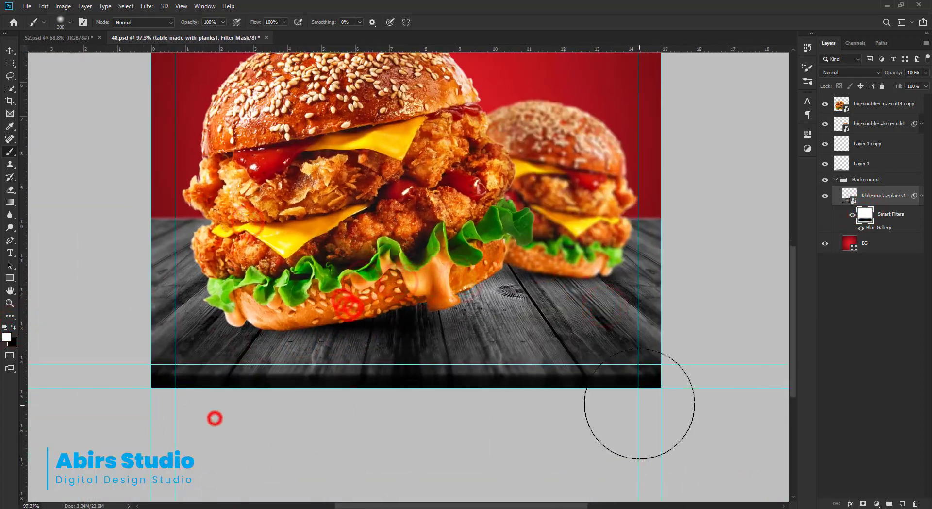
{"action": "left_click_drag", "start_coordinate": [645, 359], "coordinate": [183, 387]}
{"action": "left_click_drag", "start_coordinate": [168, 339], "coordinate": [141, 338]}
{"action": "left_click_drag", "start_coordinate": [319, 323], "coordinate": [442, 348]}
{"action": "mouse_move", "coordinate": [691, 370]}
{"action": "left_mouse_down"}
{"action": "mouse_move", "coordinate": [573, 331]}
{"action": "mouse_move", "coordinate": [662, 411]}
{"action": "left_mouse_up"}
{"action": "left_click_drag", "start_coordinate": [220, 361], "coordinate": [482, 361]}
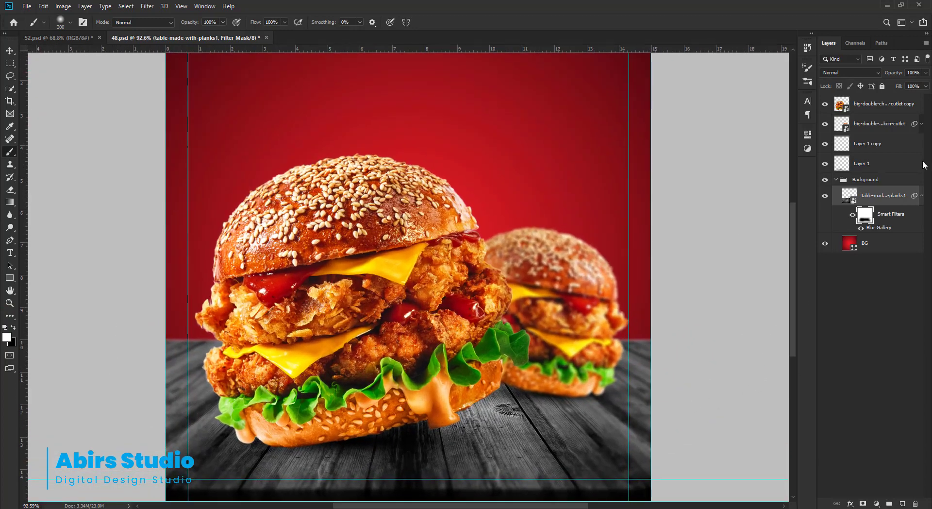
Collapse the table layer's smart filters and the Background group, and deselect all layers.
{"action": "left_click", "coordinate": [922, 195]}
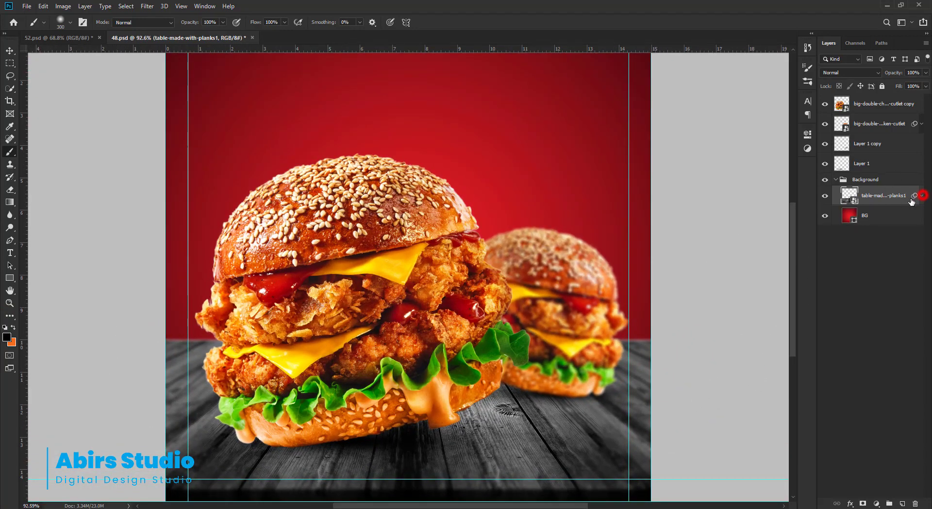
{"action": "left_click", "coordinate": [835, 179]}
{"action": "left_click_drag", "start_coordinate": [450, 293], "coordinate": [335, 293]}
{"action": "key", "text": "v"}
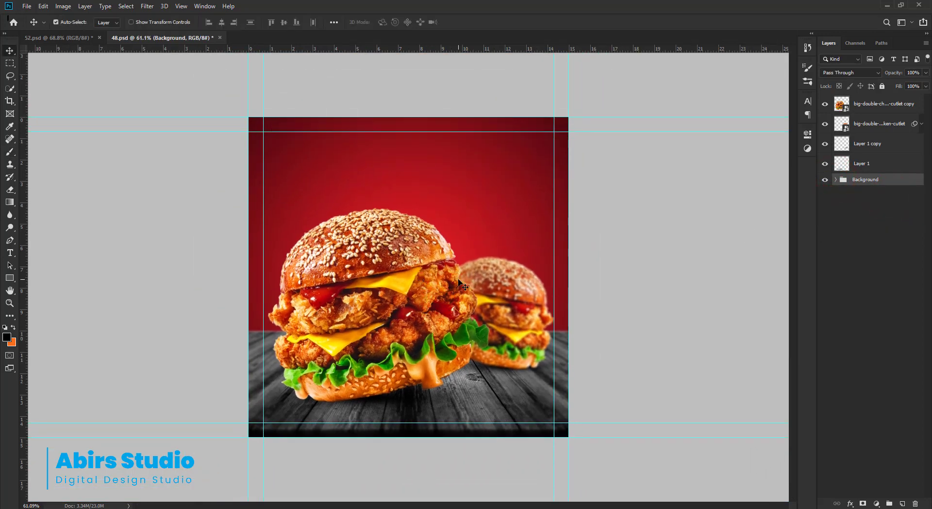
{"action": "left_click_drag", "start_coordinate": [406, 262], "coordinate": [412, 261]}
{"action": "left_click", "coordinate": [656, 239], "text": "ctrl"}
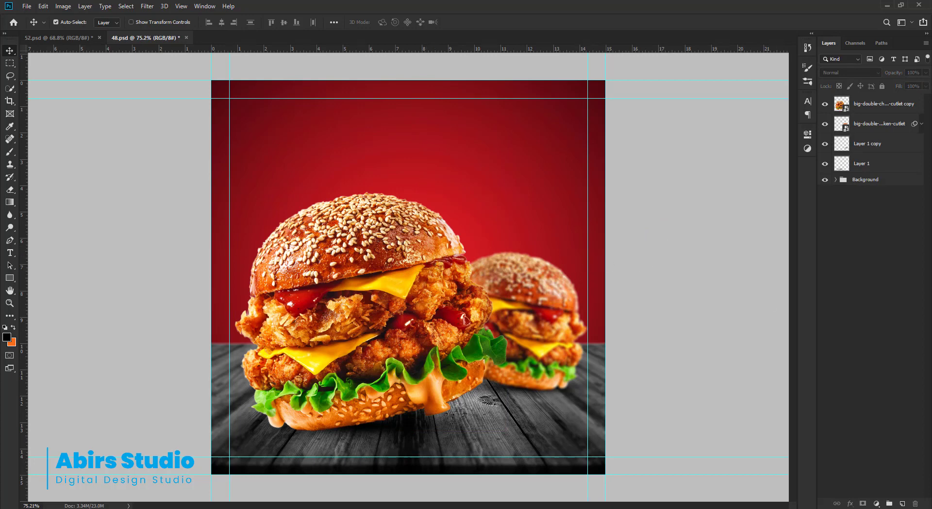
Paste the copied brown wood plank image into the Background group, directly above the BG layer.
{"action": "left_click", "coordinate": [843, 181]}
{"action": "left_click", "coordinate": [836, 180]}
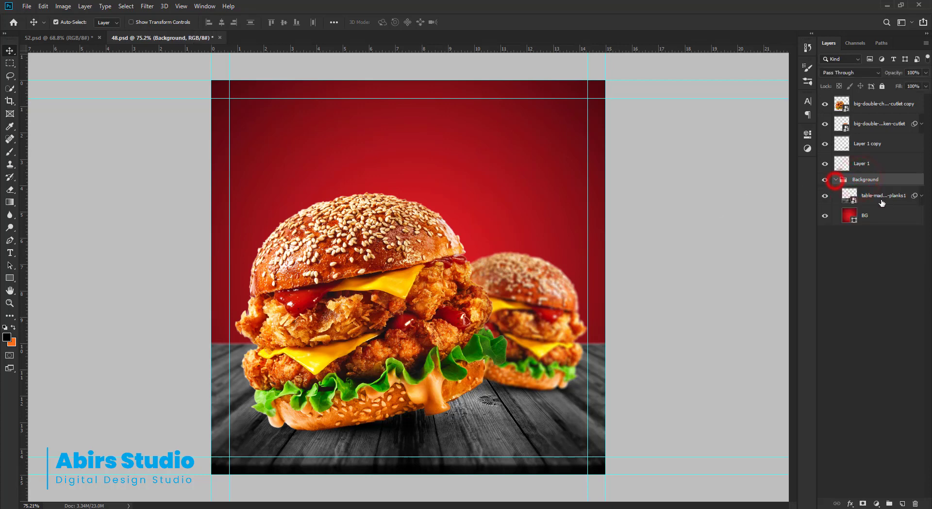
{"action": "left_click", "coordinate": [875, 198]}
{"action": "left_click", "coordinate": [873, 221]}
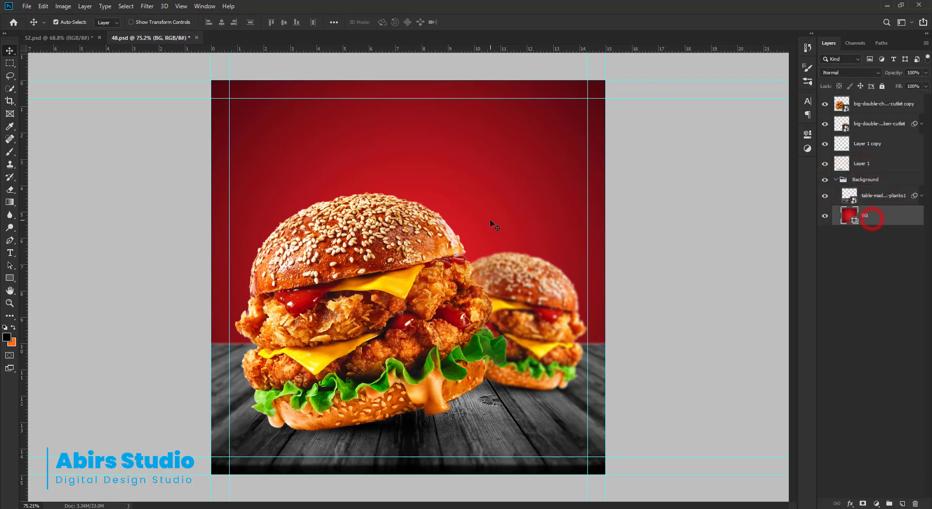
{"action": "key", "text": "ctrl+v"}
{"action": "left_click_drag", "start_coordinate": [481, 222], "coordinate": [459, 83]}
{"action": "mouse_move", "coordinate": [871, 214]}
{"action": "left_mouse_down"}
{"action": "mouse_move", "coordinate": [869, 191]}
{"action": "mouse_move", "coordinate": [872, 219]}
{"action": "left_mouse_up"}
Stretch the wood plank image non-proportionally on all four sides to cover the whole canvas.
{"action": "key", "text": "ctrl+t"}
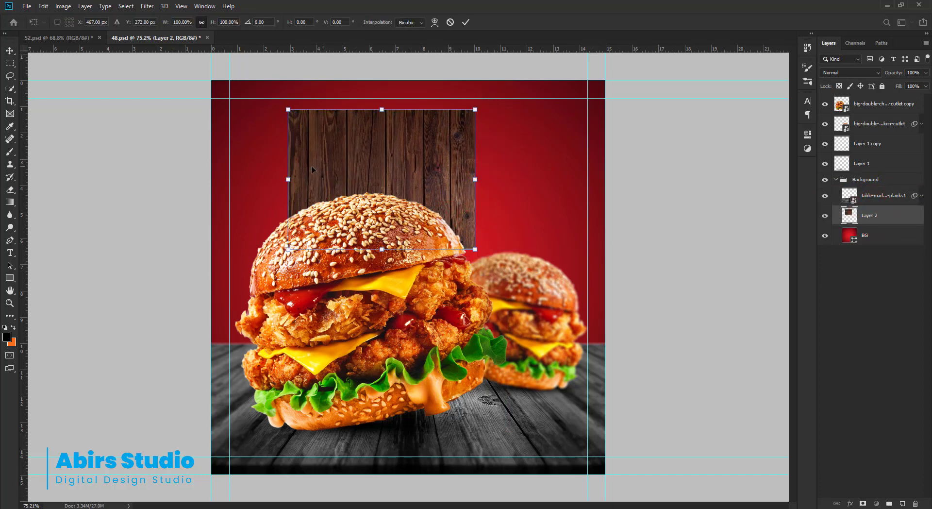
{"action": "left_click_drag", "start_coordinate": [288, 179], "coordinate": [211, 179]}
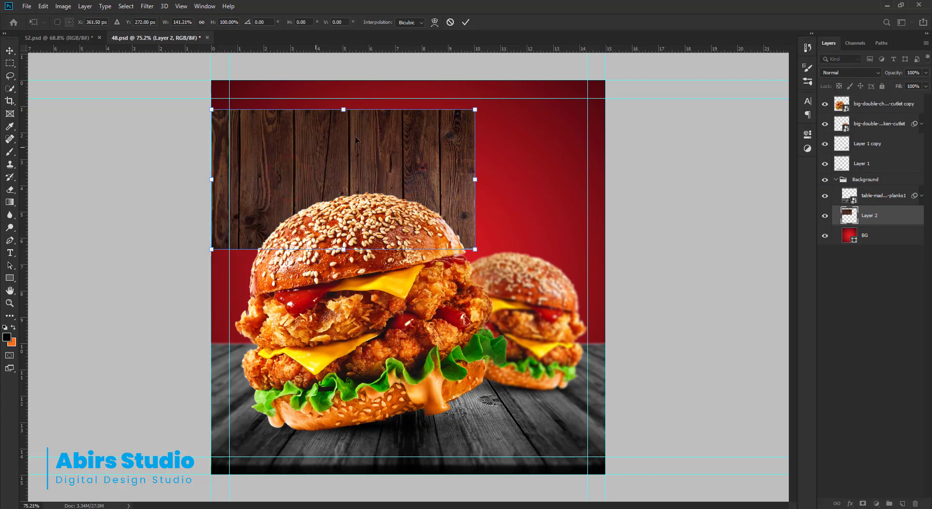
{"action": "left_click_drag", "start_coordinate": [345, 109], "coordinate": [344, 80]}
{"action": "left_click_drag", "start_coordinate": [475, 166], "coordinate": [606, 166]}
{"action": "left_click_drag", "start_coordinate": [404, 248], "coordinate": [405, 477]}
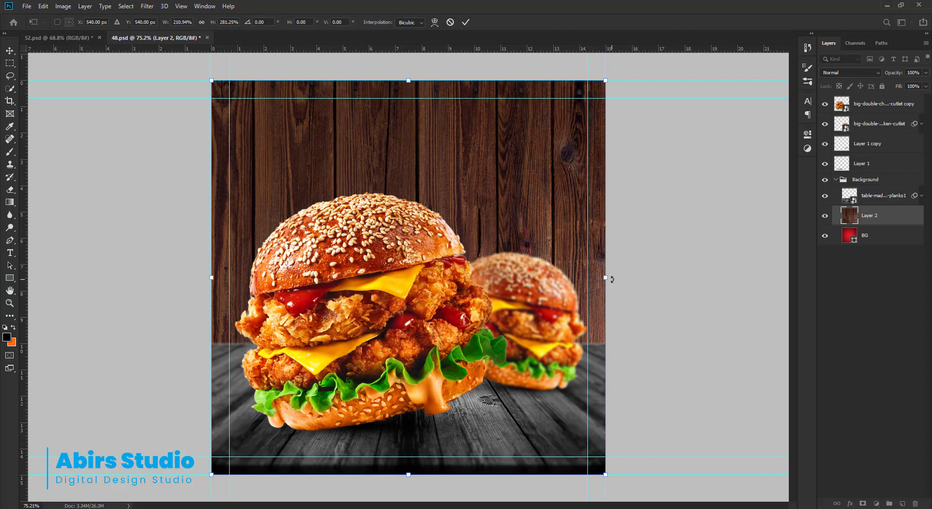
{"action": "key", "text": "Return"}
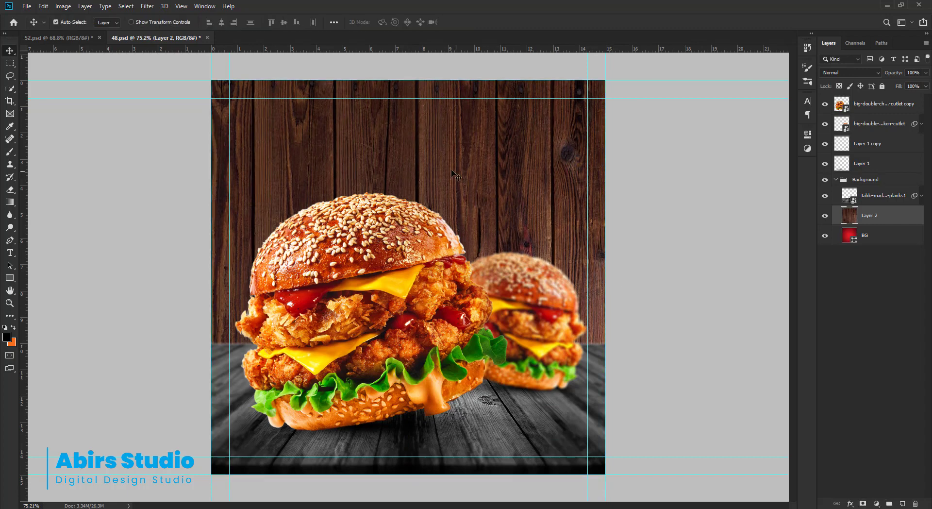
{"action": "left_click", "coordinate": [491, 162]}
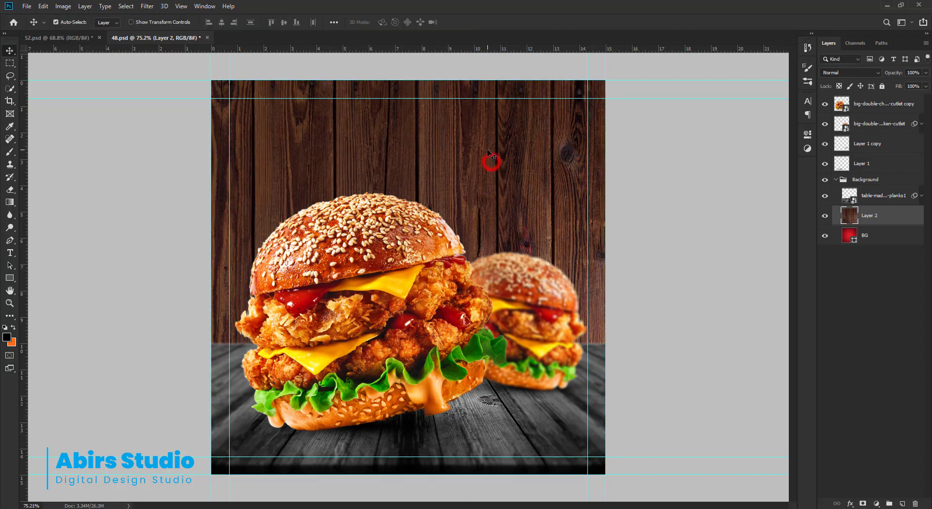
Convert the wood plank layer to a smart object and open its contents for editing.
{"action": "right_click", "coordinate": [874, 219]}
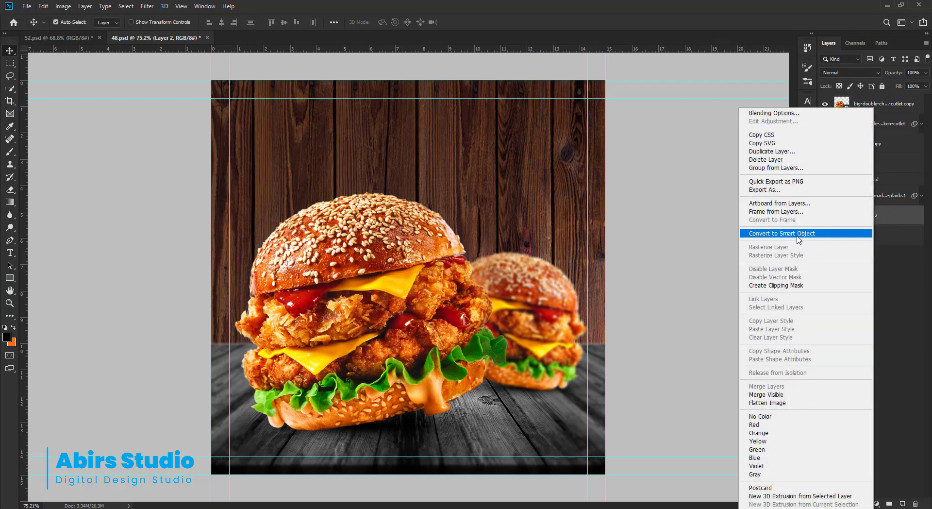
{"action": "left_click", "coordinate": [782, 233]}
{"action": "double_click", "coordinate": [850, 217]}
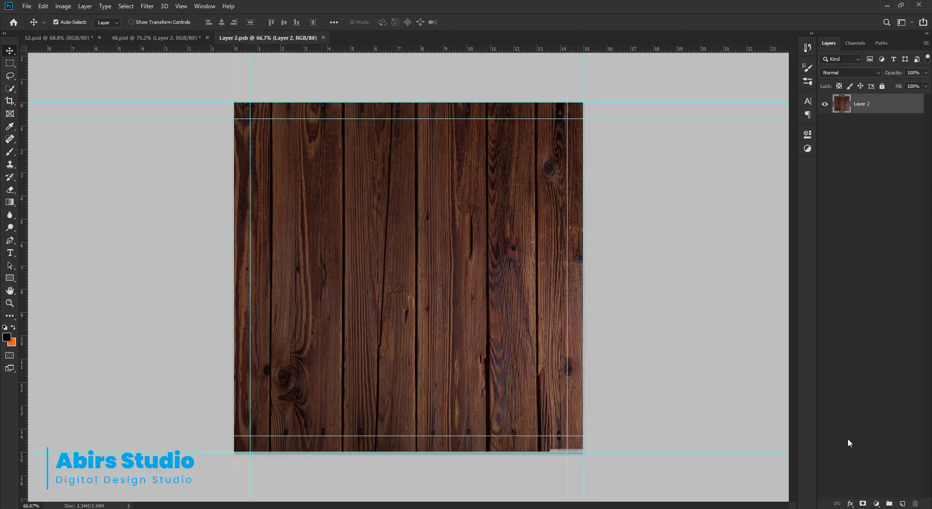
Add a Black & White adjustment layer with the default preset over the wood planks.
{"action": "left_click", "coordinate": [876, 503]}
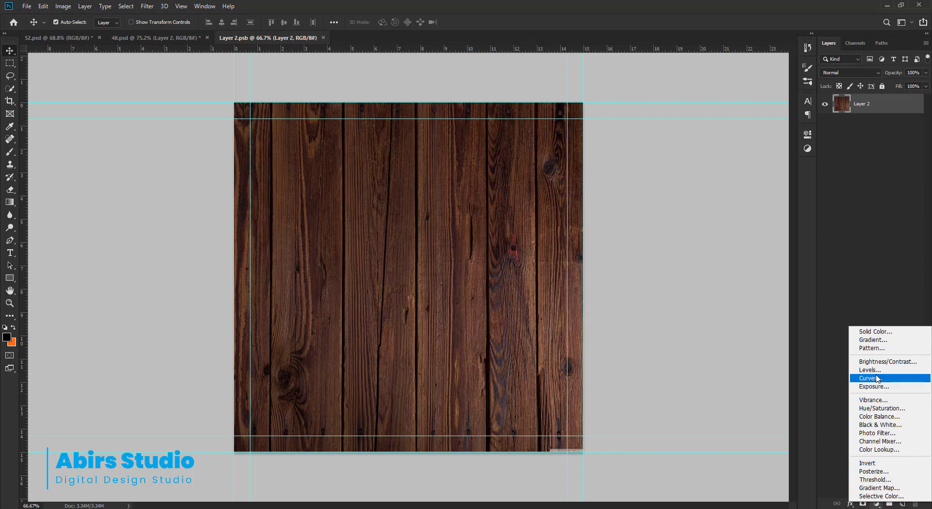
{"action": "left_click", "coordinate": [880, 424]}
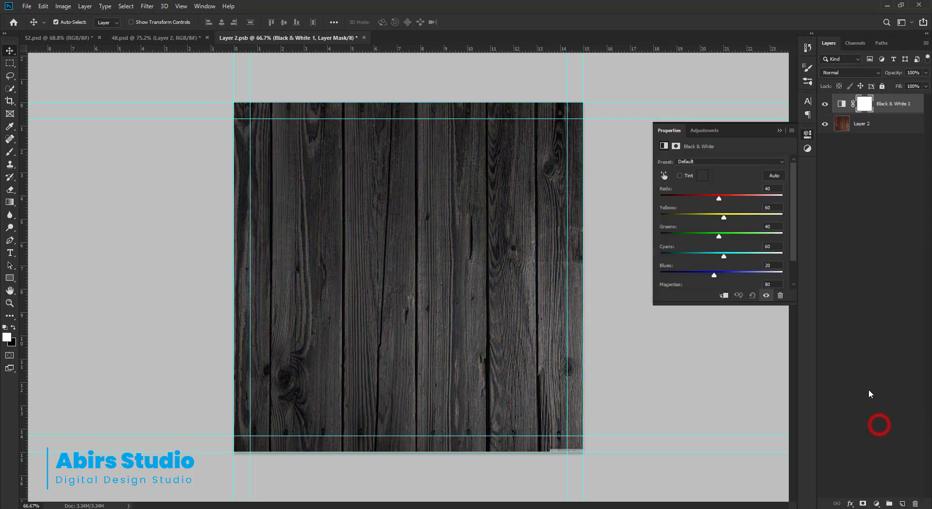
{"action": "left_click", "coordinate": [779, 130]}
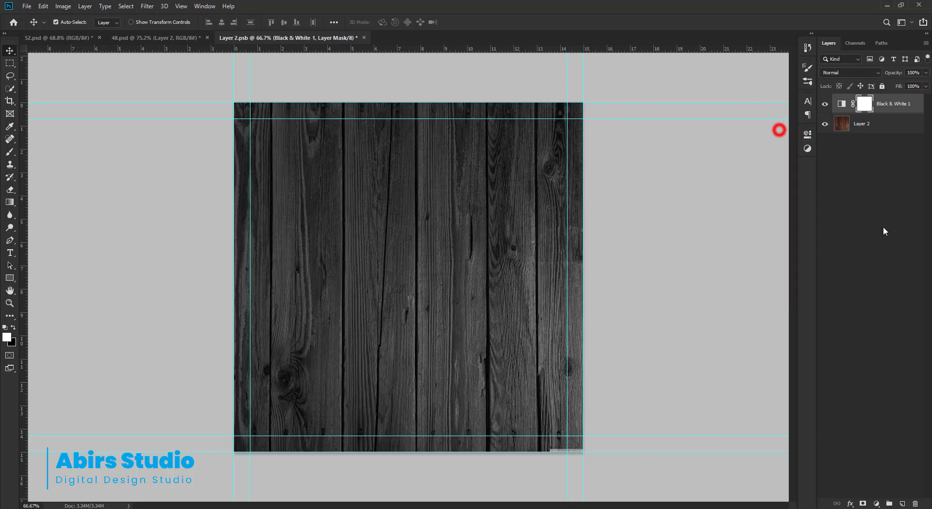
Add a Levels adjustment layer with the input white point at 161 and the output black level at 17.
{"action": "left_click", "coordinate": [876, 503]}
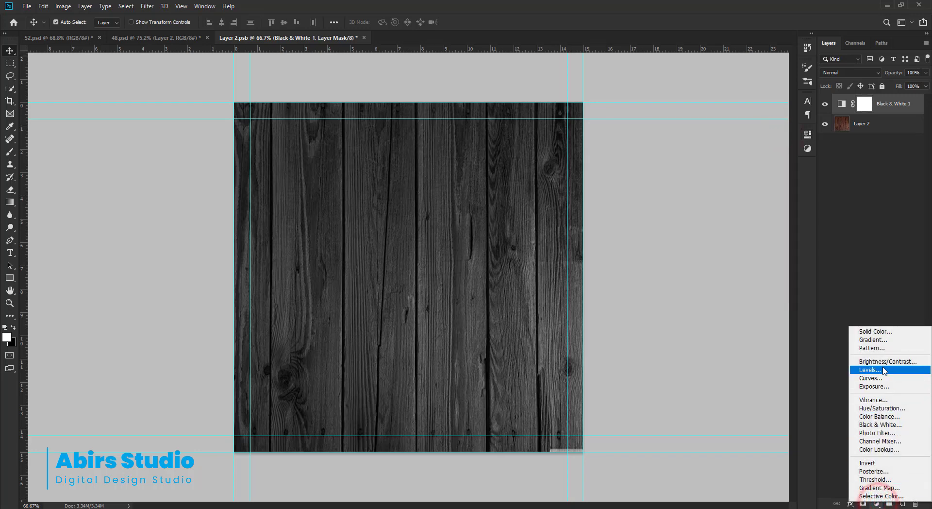
{"action": "left_click", "coordinate": [882, 369]}
{"action": "left_click_drag", "start_coordinate": [783, 234], "coordinate": [741, 238]}
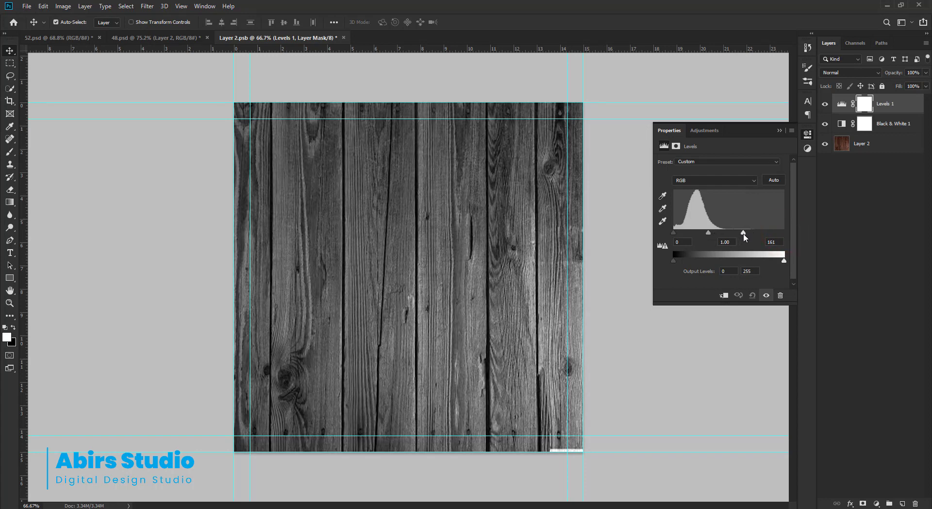
{"action": "mouse_move", "coordinate": [674, 234]}
{"action": "left_mouse_down"}
{"action": "mouse_move", "coordinate": [686, 236]}
{"action": "mouse_move", "coordinate": [673, 234]}
{"action": "left_mouse_up"}
{"action": "mouse_move", "coordinate": [783, 261]}
{"action": "left_mouse_down"}
{"action": "mouse_move", "coordinate": [775, 260]}
{"action": "mouse_move", "coordinate": [783, 261]}
{"action": "left_mouse_up"}
{"action": "left_click_drag", "start_coordinate": [673, 261], "coordinate": [681, 261]}
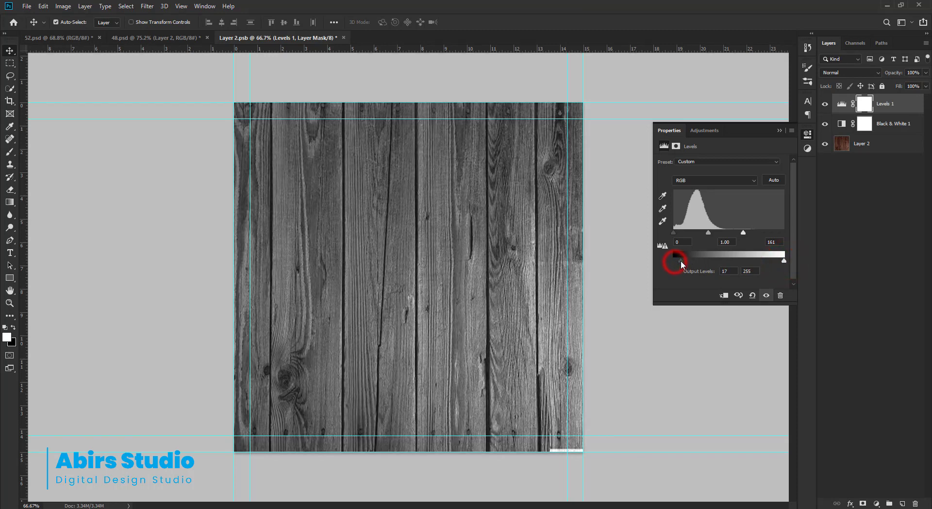
{"action": "left_click", "coordinate": [780, 131]}
Merge the wood layer with both adjustment layers, then save and close the smart object contents.
{"action": "left_click", "coordinate": [864, 144], "text": "shift"}
{"action": "key", "text": "ctrl+e"}
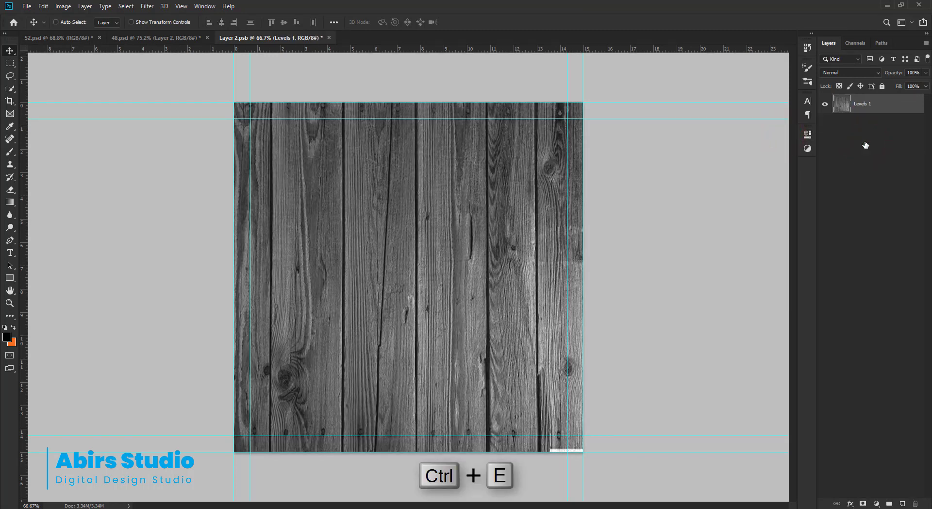
{"action": "key", "text": "ctrl+s"}
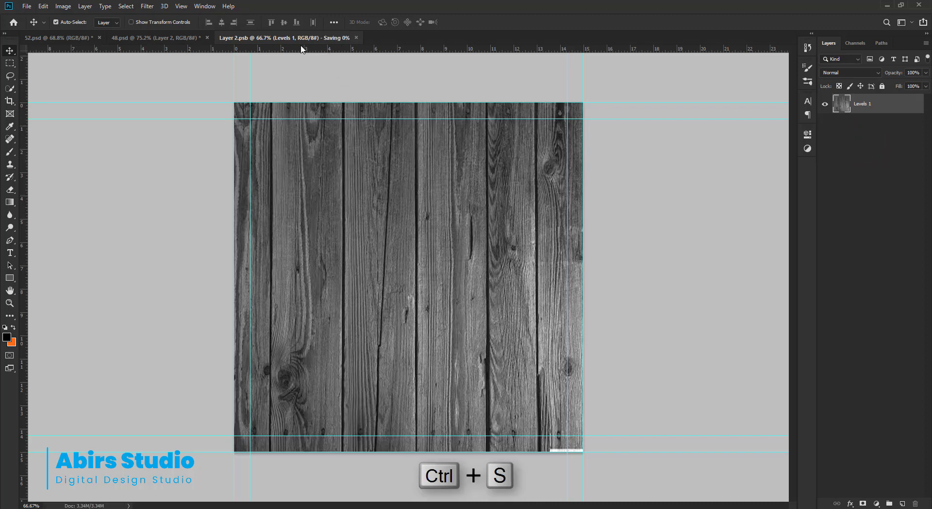
{"action": "left_click", "coordinate": [324, 38]}
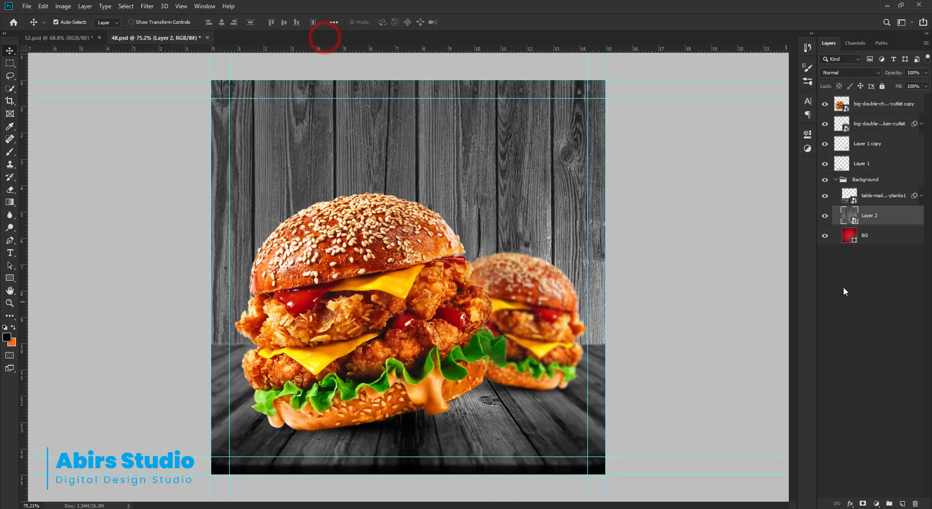
Rasterize the wood plank layer and start a Motion Blur on it with a 90° angle.
{"action": "right_click", "coordinate": [884, 219]}
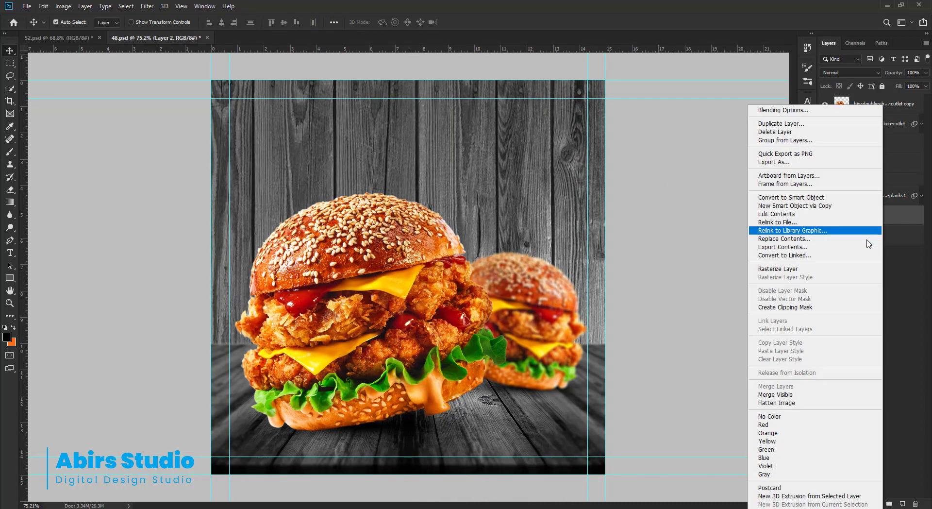
{"action": "left_click", "coordinate": [774, 268]}
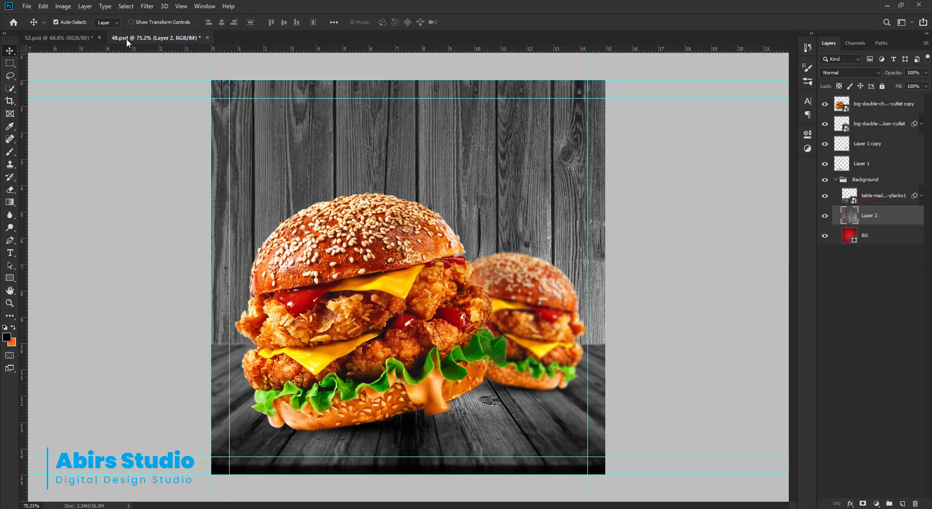
{"action": "left_click", "coordinate": [147, 6]}
{"action": "mouse_move", "coordinate": [153, 127]}
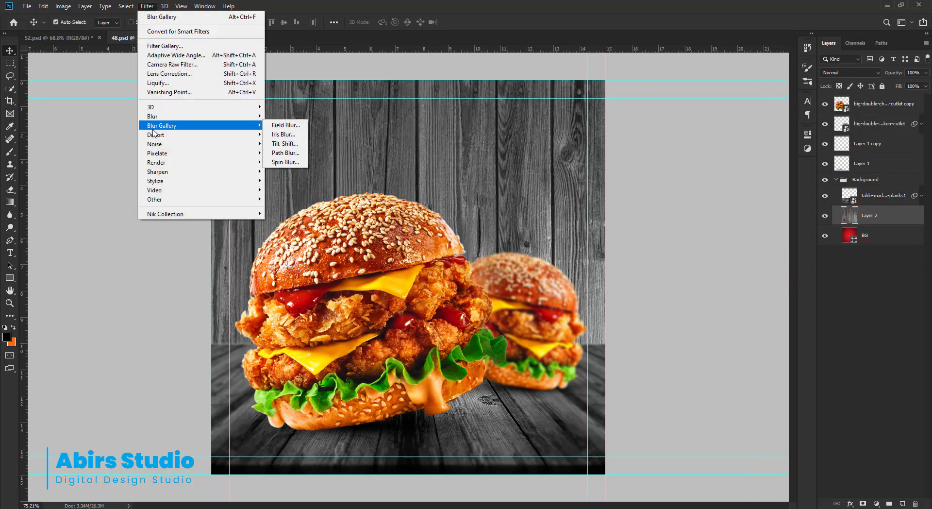
{"action": "mouse_move", "coordinate": [203, 119]}
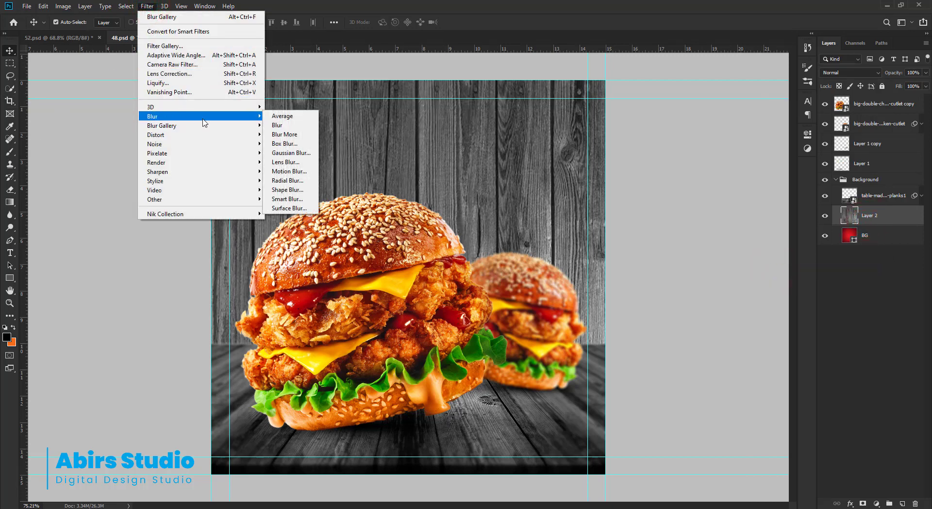
{"action": "left_click", "coordinate": [288, 171]}
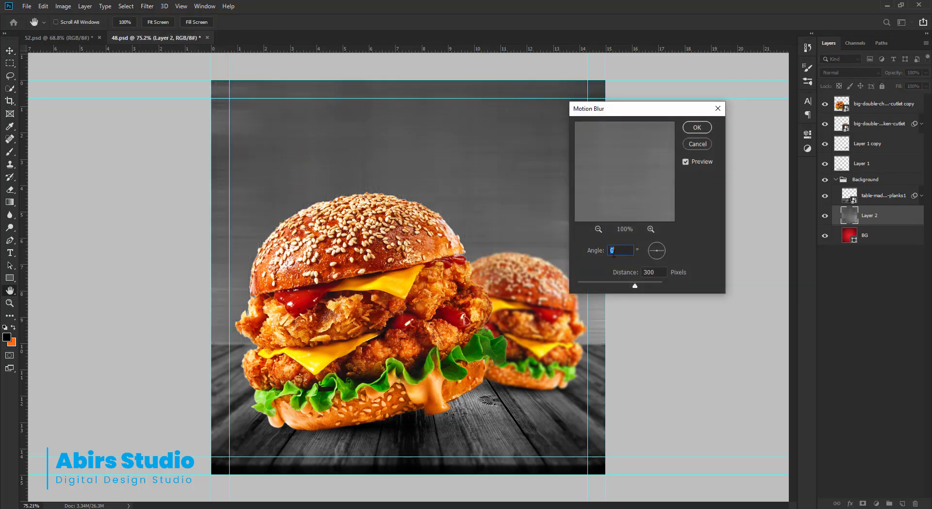
{"action": "type", "text": "90"}
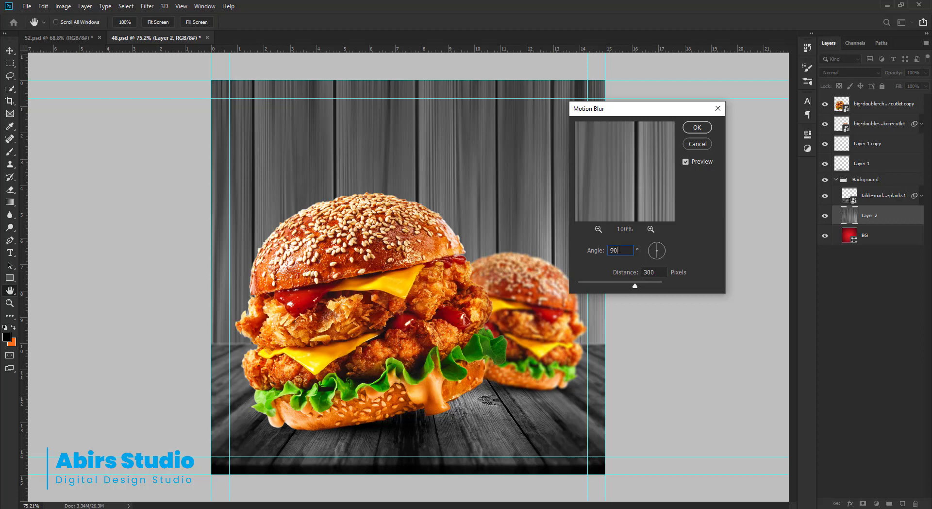
Try several Motion Blur distances on the wood planks and apply the blur at 50 pixels.
{"action": "left_click", "coordinate": [650, 271]}
{"action": "type", "text": "150"}
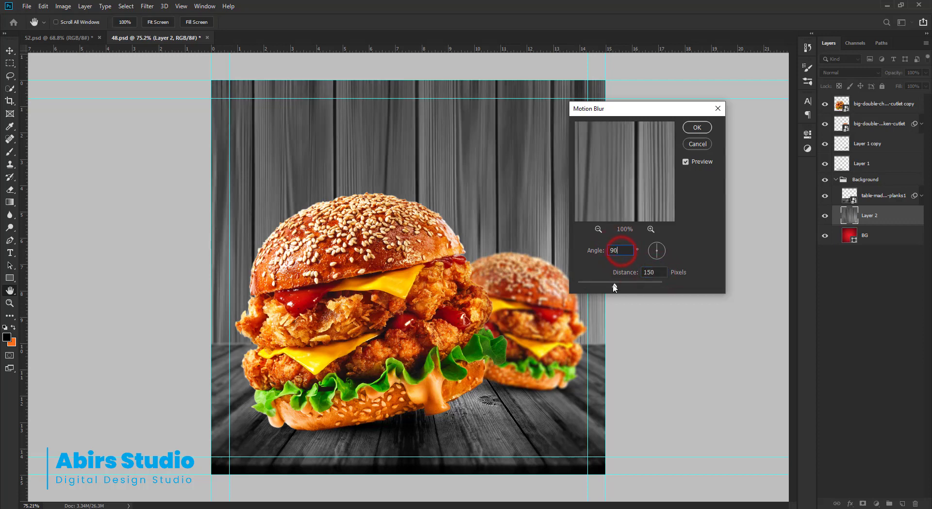
{"action": "left_click_drag", "start_coordinate": [615, 286], "coordinate": [599, 288]}
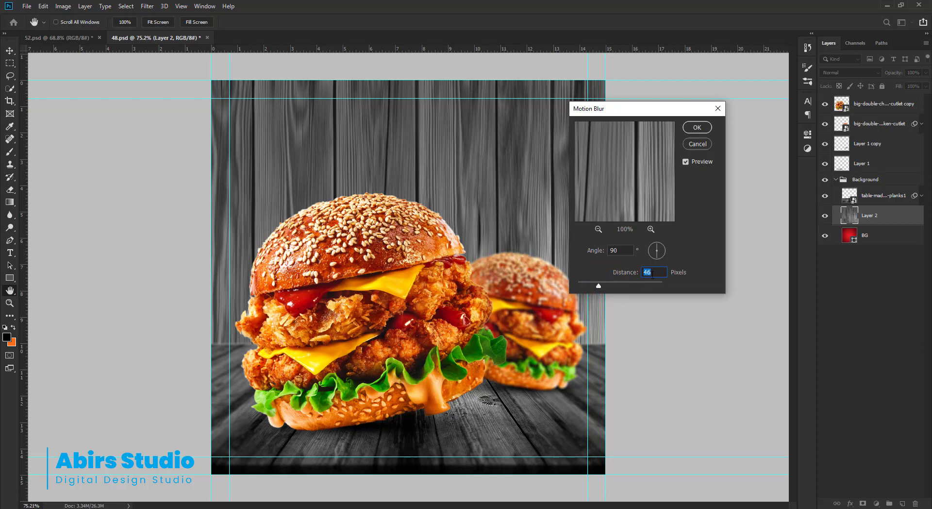
{"action": "type", "text": "50"}
{"action": "double_click", "coordinate": [655, 274]}
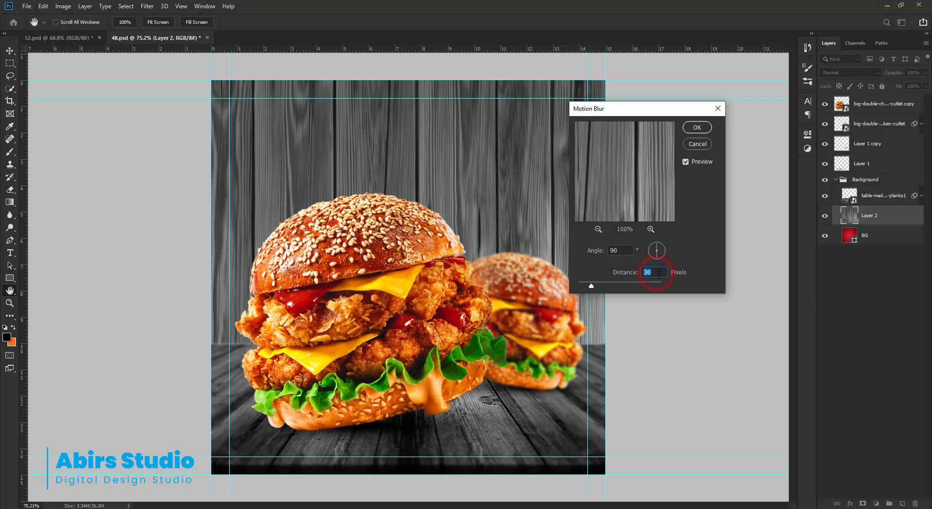
{"action": "type", "text": "50"}
{"action": "left_click", "coordinate": [698, 127]}
Change the blurred wood layer's blend mode to Overlay so the planks blend with the red background.
{"action": "left_click", "coordinate": [868, 216]}
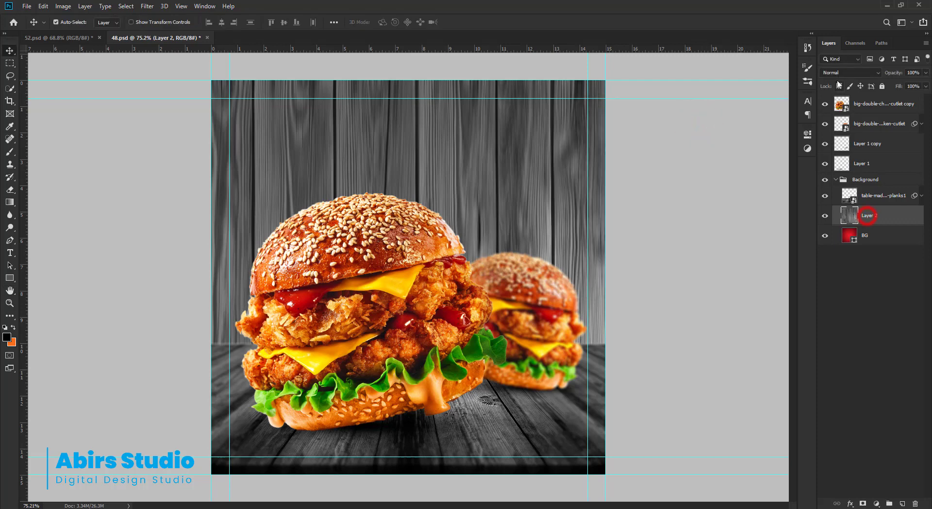
{"action": "left_click", "coordinate": [840, 72]}
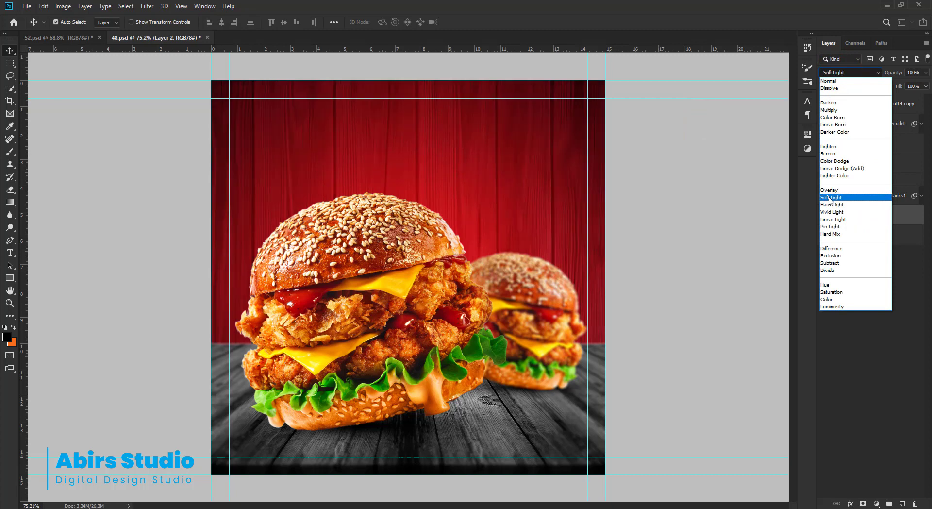
{"action": "left_click", "coordinate": [829, 190]}
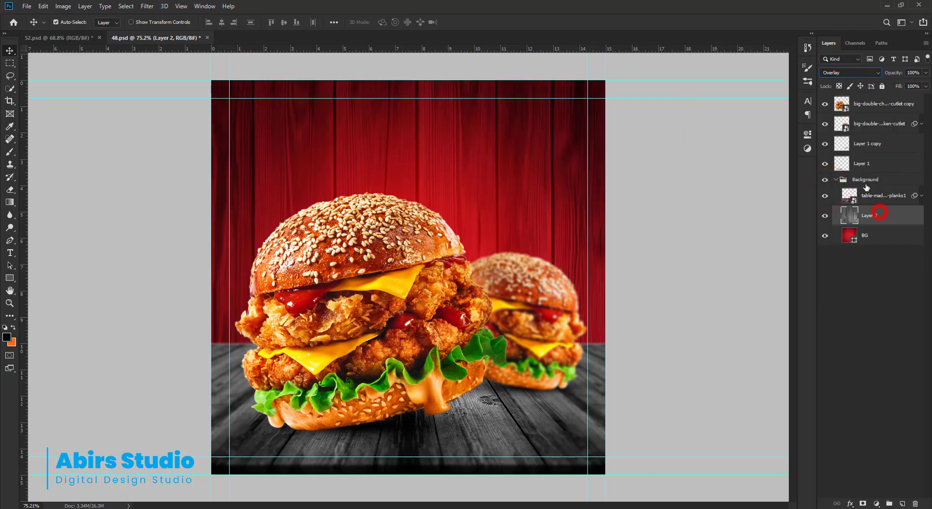
Collapse the Background group and deselect all layers.
{"action": "left_click", "coordinate": [857, 182]}
{"action": "left_click", "coordinate": [835, 179]}
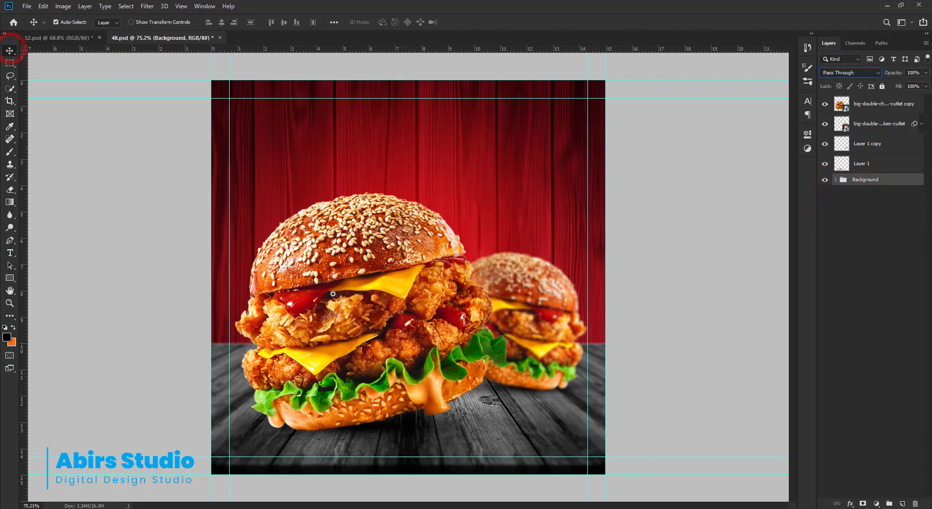
{"action": "key", "text": "ctrl+space"}
{"action": "left_click_drag", "start_coordinate": [343, 280], "coordinate": [325, 291]}
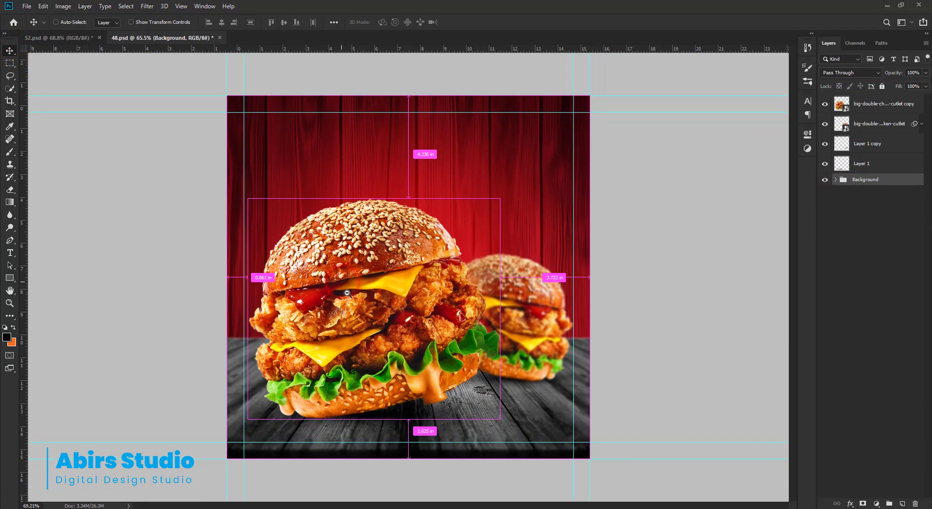
{"action": "left_click", "coordinate": [621, 212]}
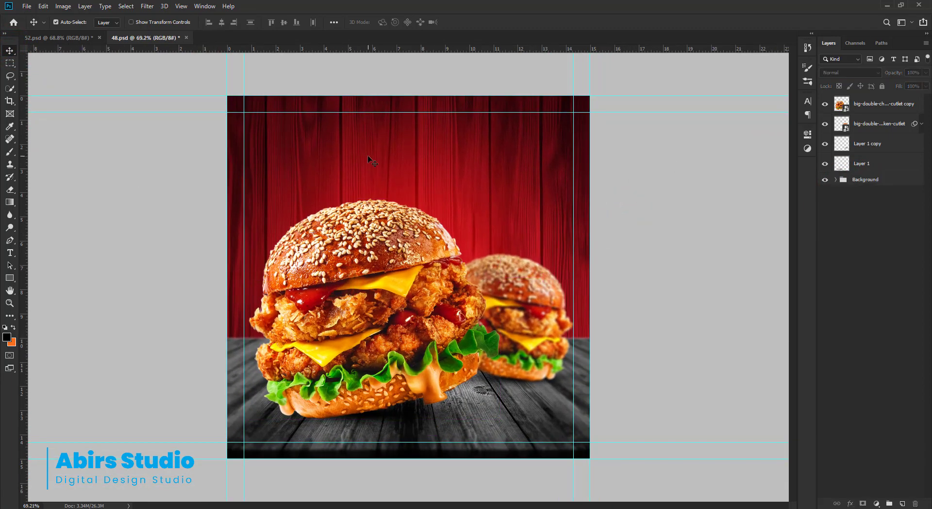
Paste the Logo group, the four headline text layers and the Contact group above the burgers, and select the Logo group.
{"action": "left_click", "coordinate": [648, 260]}
{"action": "key", "text": "ctrl+z"}
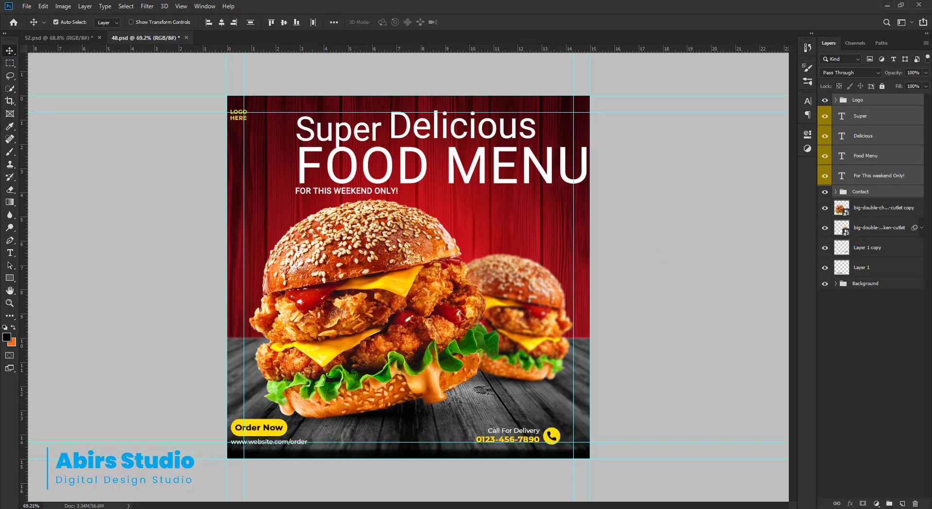
{"action": "left_click", "coordinate": [852, 101]}
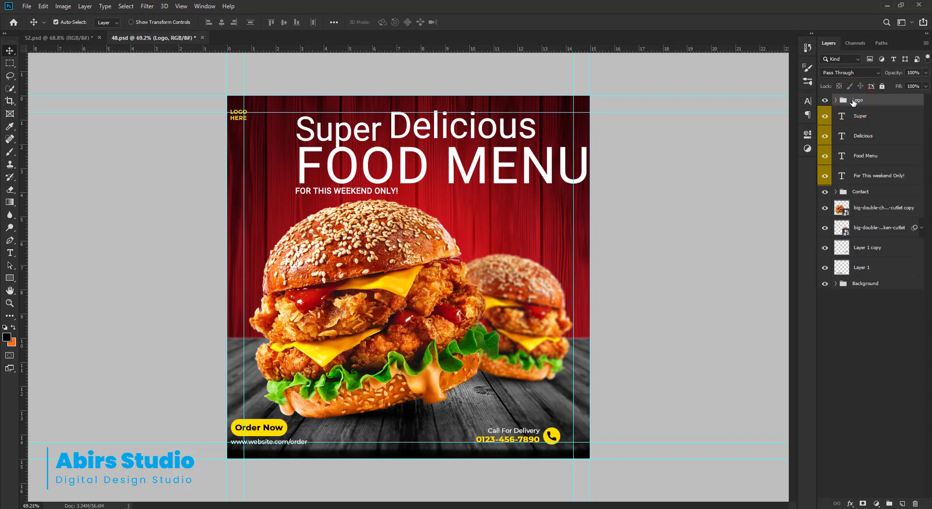
Move the Logo group inside the canvas margins so it sits at the corner of the upper and left margin guides.
{"action": "left_click_drag", "start_coordinate": [239, 106], "coordinate": [302, 158]}
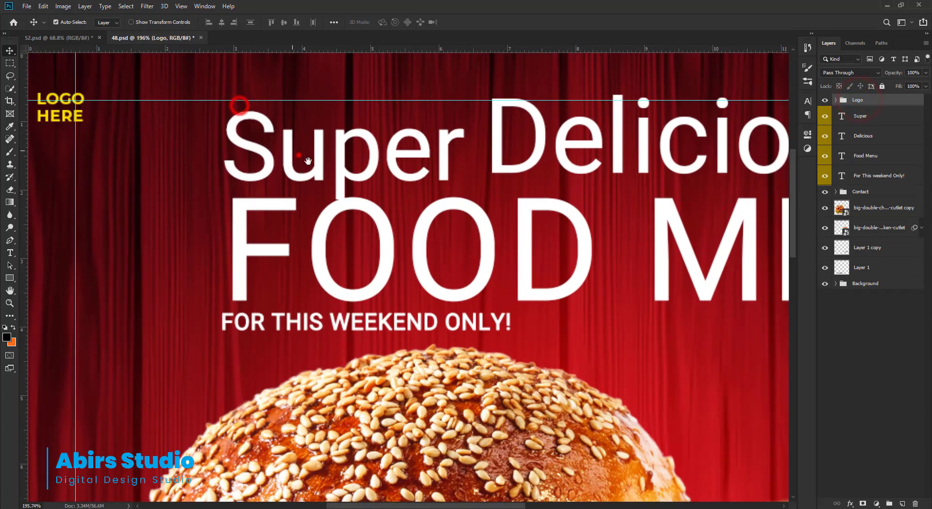
{"action": "scroll", "coordinate": [241, 197], "scroll_direction": "up", "scroll_amount": 3}
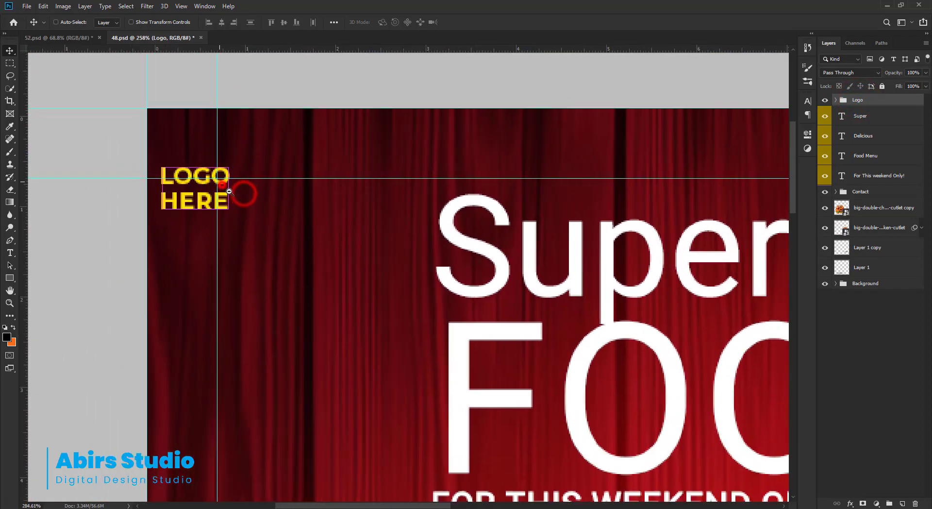
{"action": "left_click_drag", "start_coordinate": [238, 194], "coordinate": [296, 211]}
{"action": "left_click_drag", "start_coordinate": [334, 228], "coordinate": [318, 219]}
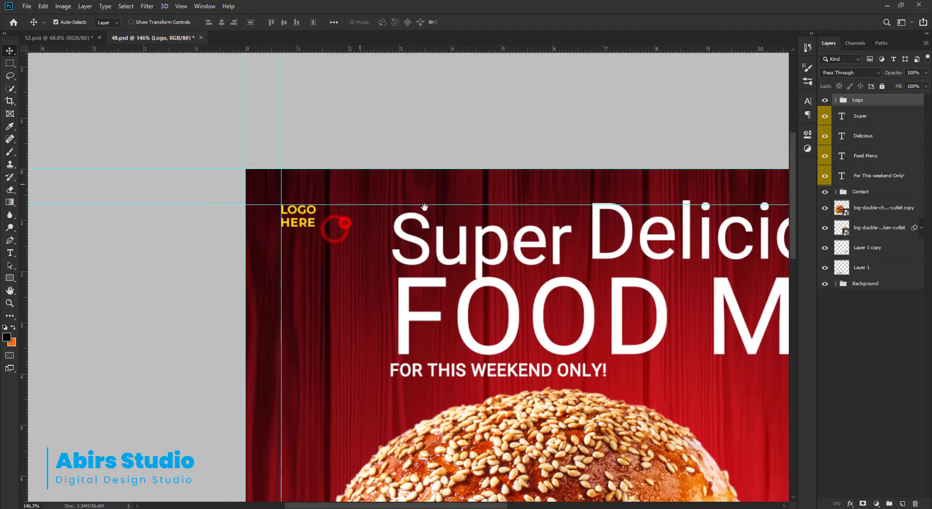
Select the Contact group, check it by toggling its visibility, and shift it to the right to fit between the side margin guides.
{"action": "left_click_drag", "start_coordinate": [499, 230], "coordinate": [440, 142]}
{"action": "left_click_drag", "start_coordinate": [552, 239], "coordinate": [432, 232]}
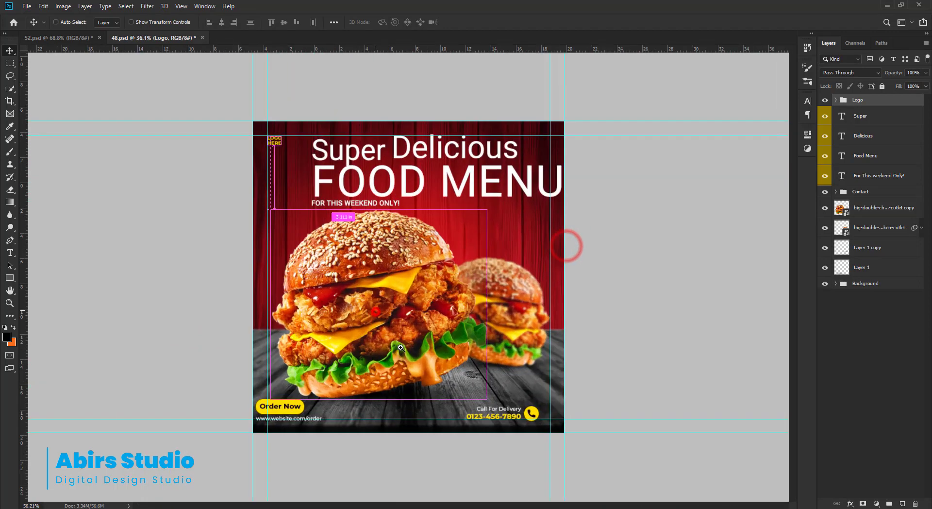
{"action": "left_click_drag", "start_coordinate": [374, 311], "coordinate": [389, 313]}
{"action": "left_click_drag", "start_coordinate": [354, 369], "coordinate": [381, 368]}
{"action": "left_click_drag", "start_coordinate": [352, 374], "coordinate": [421, 279]}
{"action": "mouse_move", "coordinate": [421, 279]}
{"action": "left_mouse_down"}
{"action": "mouse_move", "coordinate": [431, 279]}
{"action": "mouse_move", "coordinate": [420, 279]}
{"action": "left_mouse_up"}
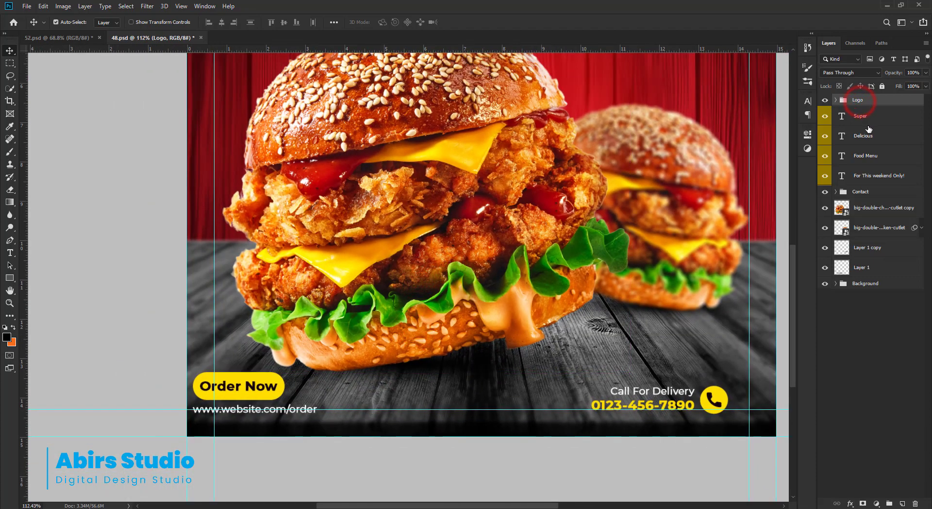
{"action": "left_click", "coordinate": [869, 117]}
{"action": "left_click", "coordinate": [859, 193]}
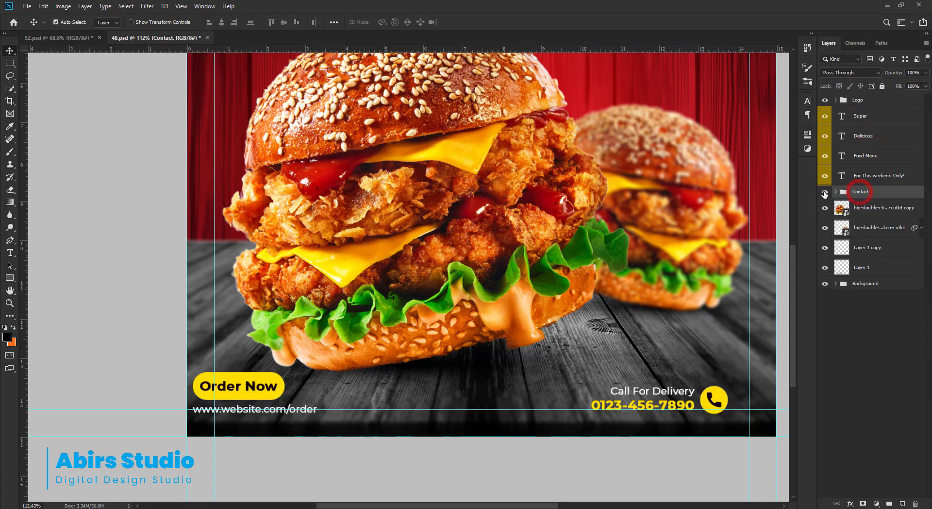
{"action": "left_click", "coordinate": [825, 192]}
{"action": "left_click", "coordinate": [824, 191]}
{"action": "left_click_drag", "start_coordinate": [313, 379], "coordinate": [340, 391]}
{"action": "left_click_drag", "start_coordinate": [187, 398], "coordinate": [335, 354]}
{"action": "left_click_drag", "start_coordinate": [386, 371], "coordinate": [261, 319]}
{"action": "left_click_drag", "start_coordinate": [345, 337], "coordinate": [268, 335]}
{"action": "left_click_drag", "start_coordinate": [428, 340], "coordinate": [399, 340]}
{"action": "left_click_drag", "start_coordinate": [493, 367], "coordinate": [469, 364]}
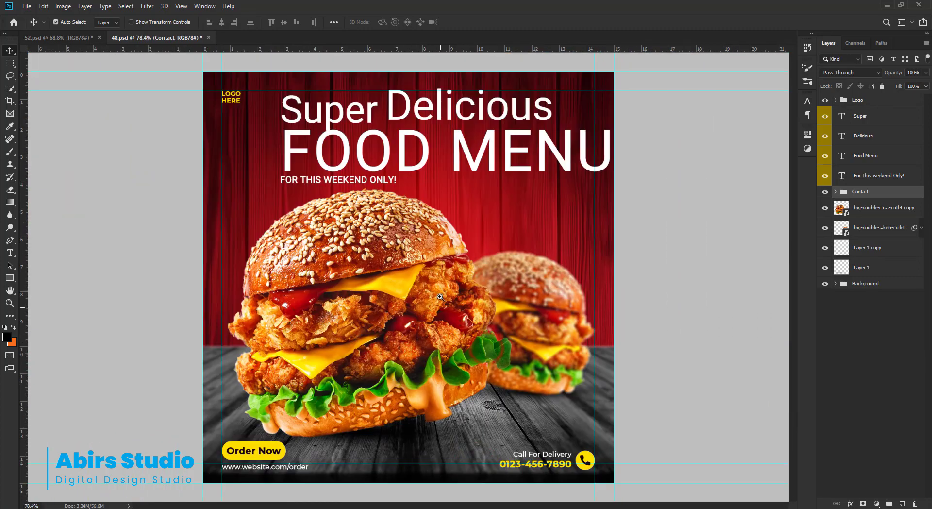
Change the font of the Super and Food Menu text layers to DCC - Ash.
{"action": "left_click_drag", "start_coordinate": [442, 281], "coordinate": [428, 279]}
{"action": "left_click_drag", "start_coordinate": [431, 217], "coordinate": [501, 299]}
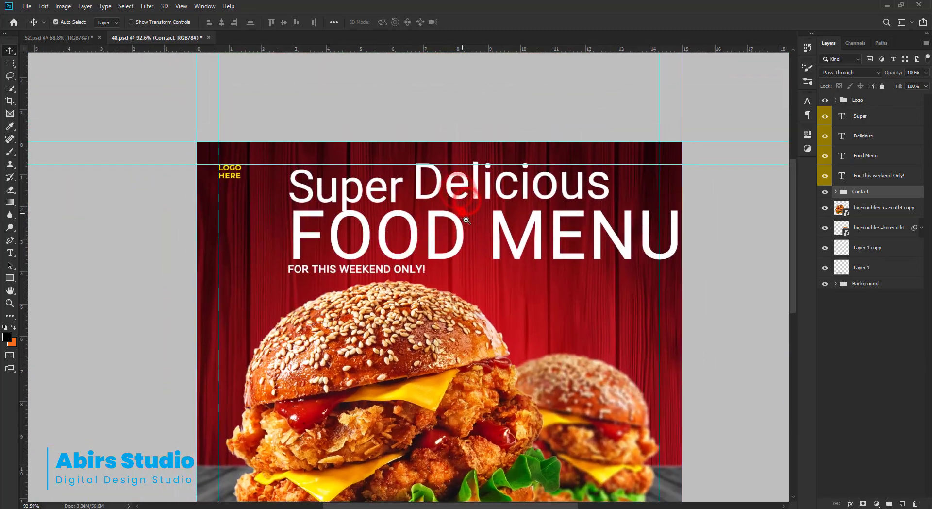
{"action": "left_click_drag", "start_coordinate": [465, 218], "coordinate": [477, 224]}
{"action": "left_click_drag", "start_coordinate": [478, 226], "coordinate": [512, 265]}
{"action": "left_click_drag", "start_coordinate": [468, 213], "coordinate": [422, 228]}
{"action": "left_click", "coordinate": [431, 139]}
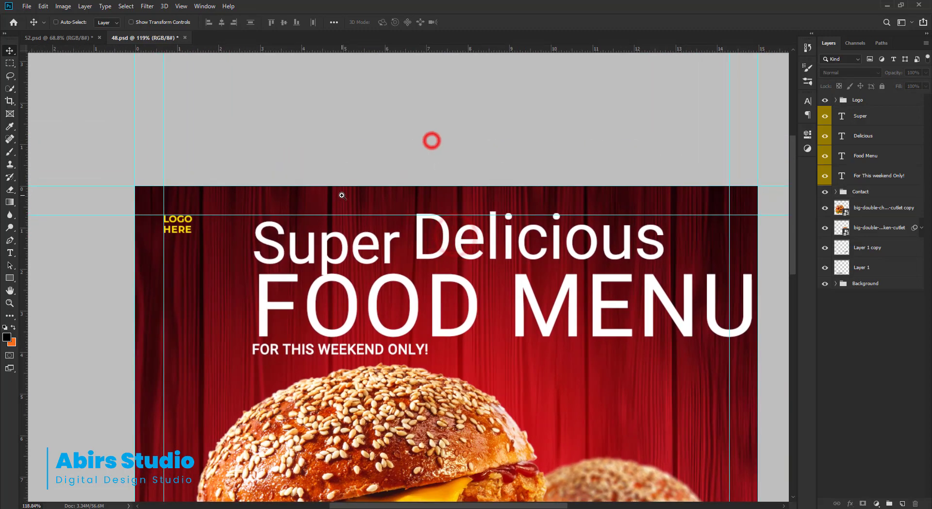
{"action": "left_click_drag", "start_coordinate": [343, 202], "coordinate": [354, 210]}
{"action": "left_click", "coordinate": [399, 258]}
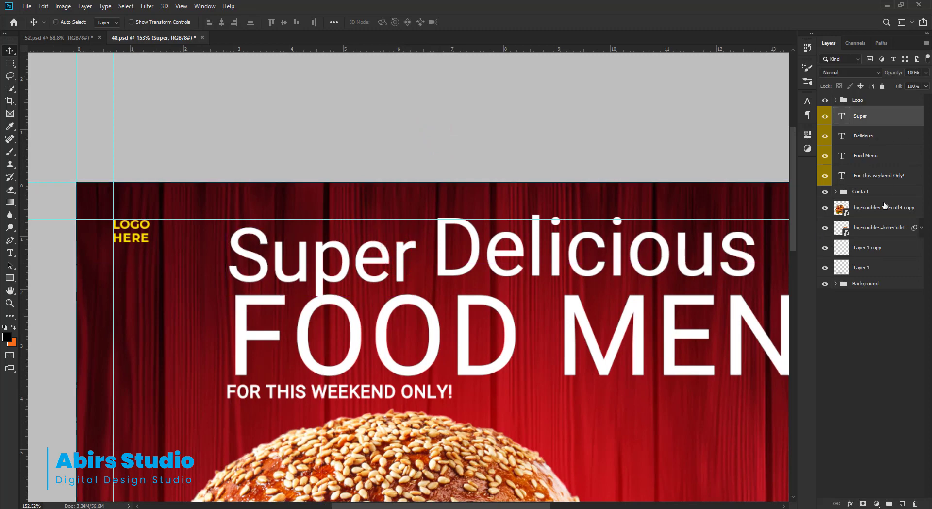
{"action": "left_click", "coordinate": [875, 156], "text": "ctrl"}
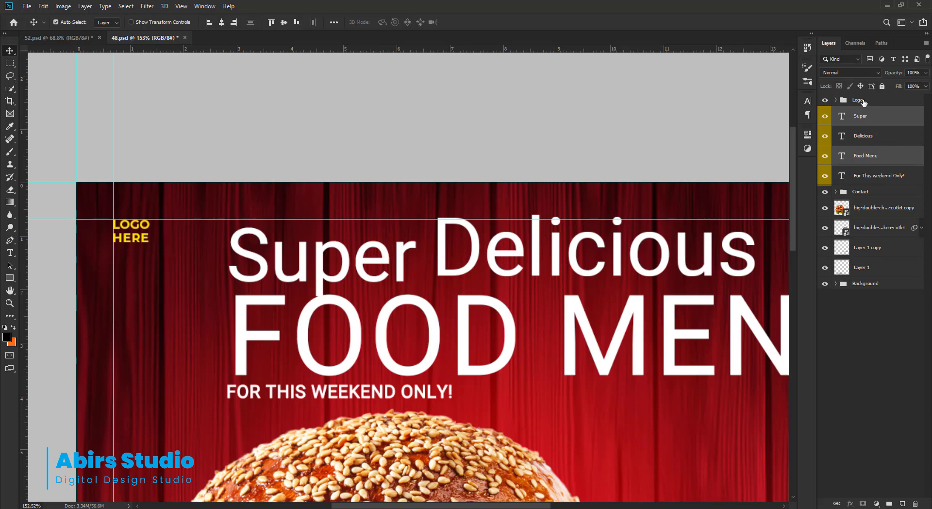
{"action": "left_click", "coordinate": [807, 100]}
{"action": "left_click", "coordinate": [748, 115]}
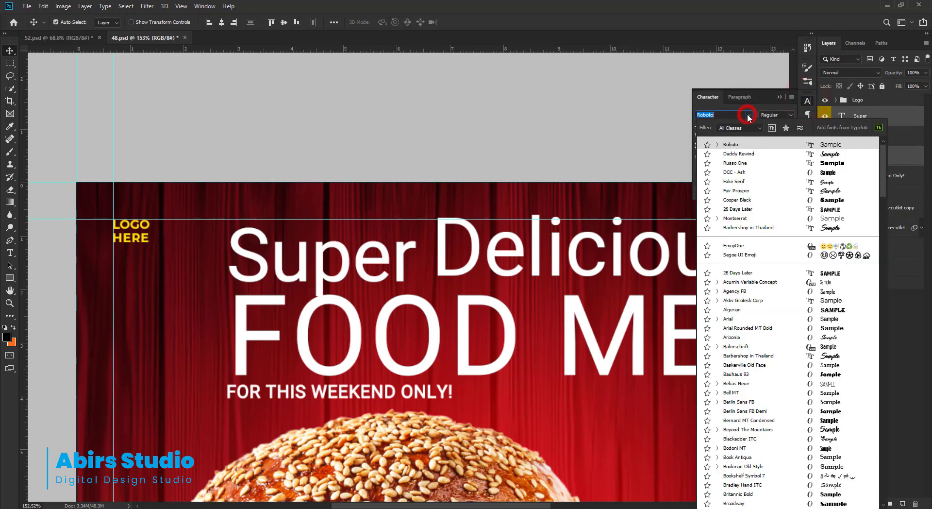
{"action": "left_click", "coordinate": [822, 172]}
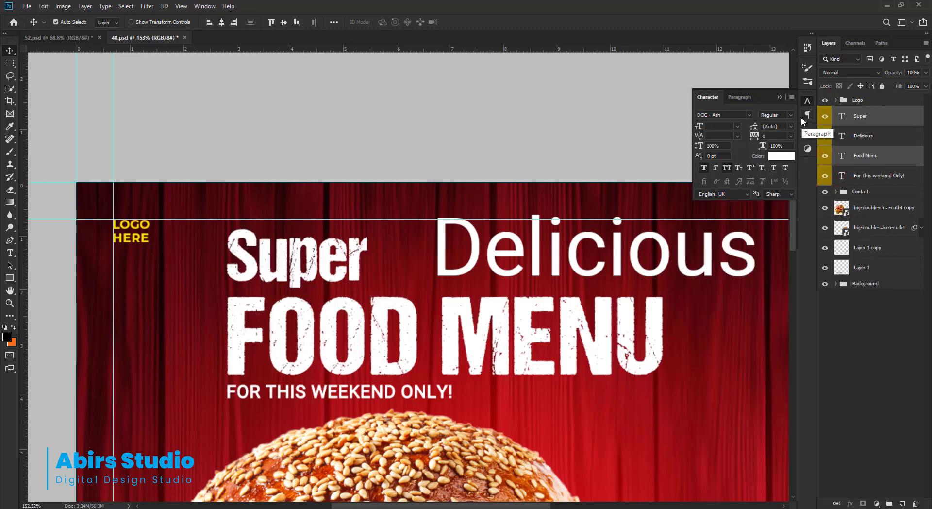
Change the font of the Delicious text layer to Fake Serif.
{"action": "left_click", "coordinate": [865, 136]}
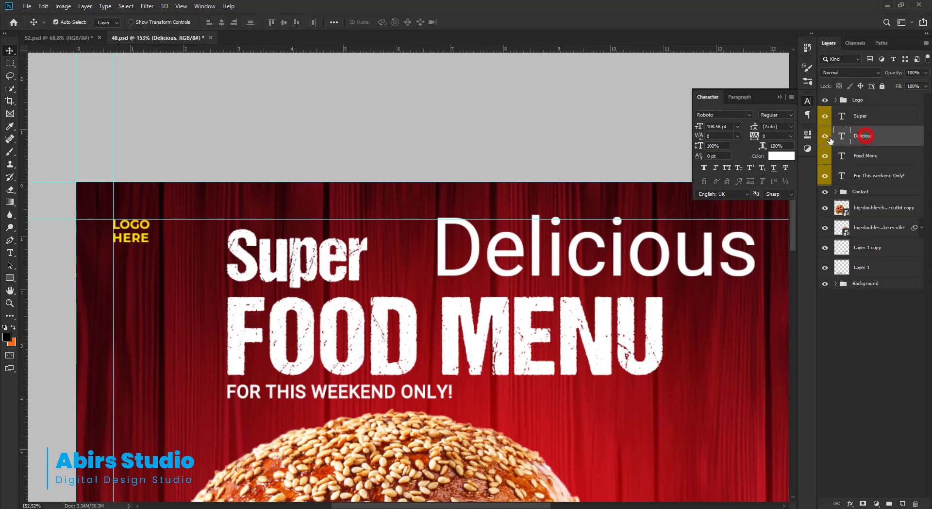
{"action": "left_click", "coordinate": [750, 115]}
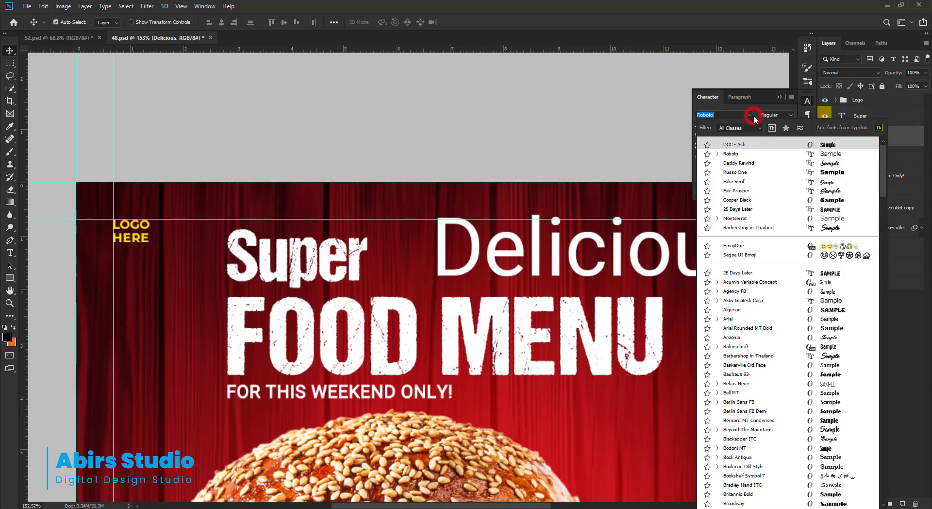
{"action": "left_click", "coordinate": [826, 181]}
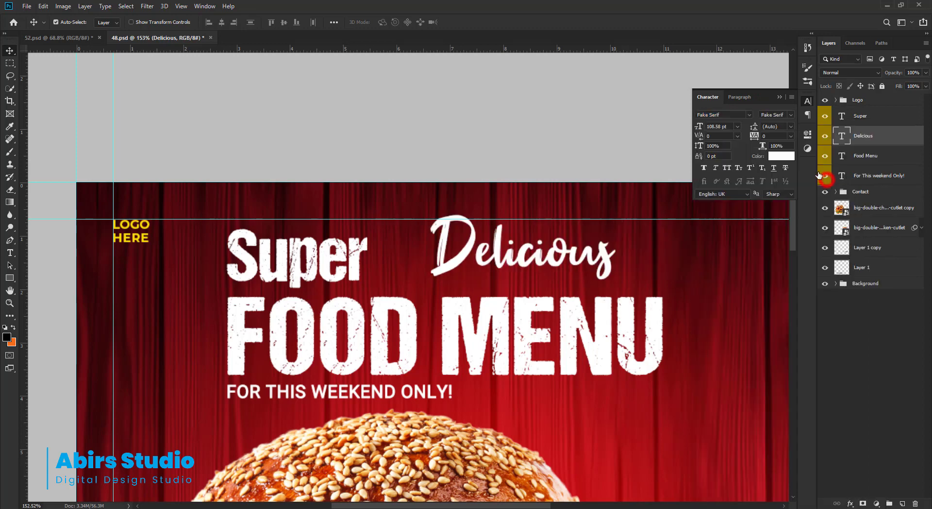
Change the font of the For This Weekend Only! text layer to Russo One.
{"action": "left_click", "coordinate": [868, 159]}
{"action": "left_click", "coordinate": [868, 178]}
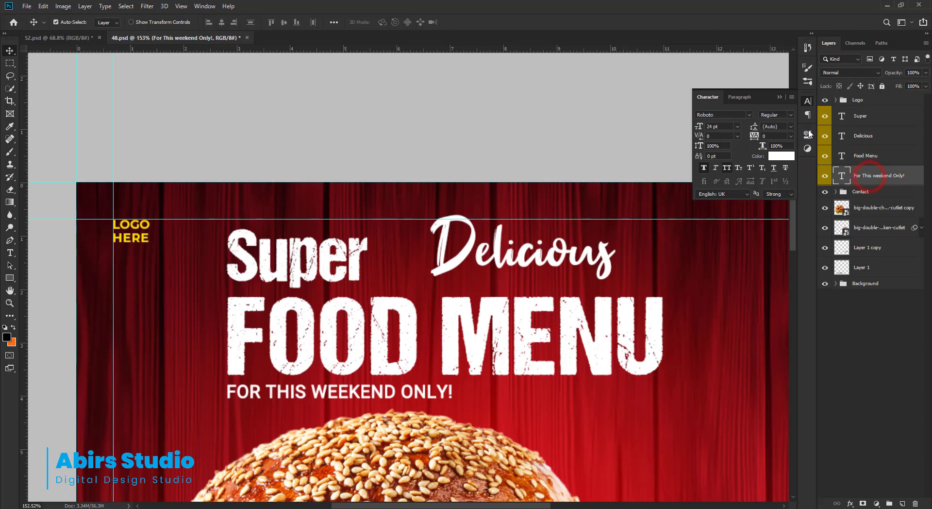
{"action": "left_click", "coordinate": [749, 114]}
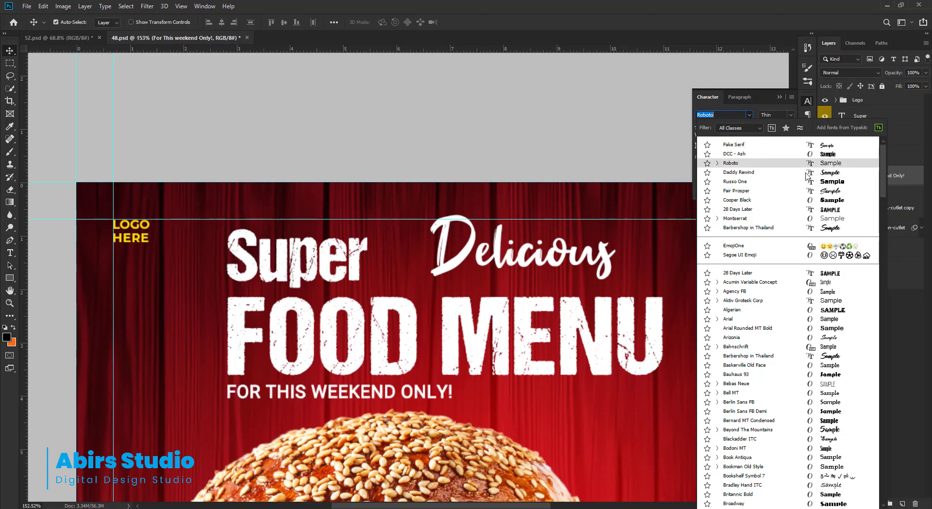
{"action": "left_click", "coordinate": [733, 181]}
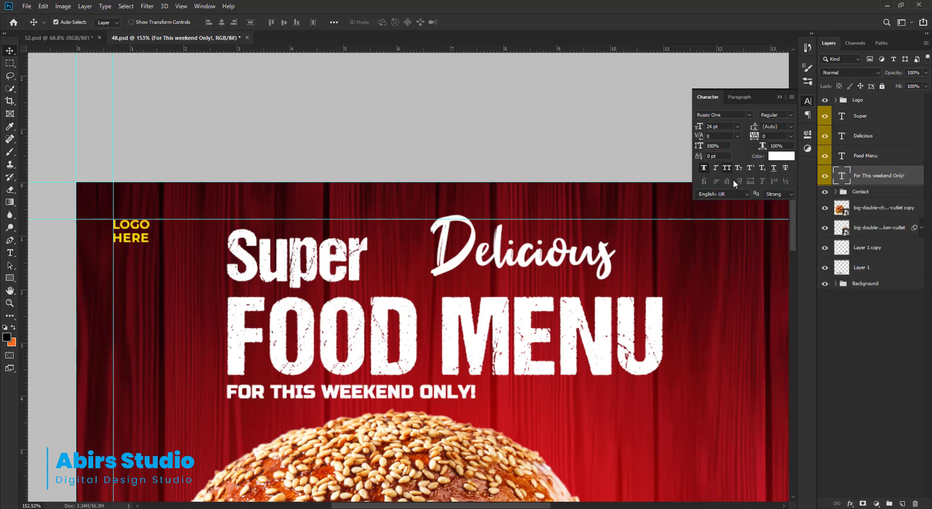
Set the letter tracking of the For This Weekend Only! text to 500 and commit the edit.
{"action": "double_click", "coordinate": [843, 176]}
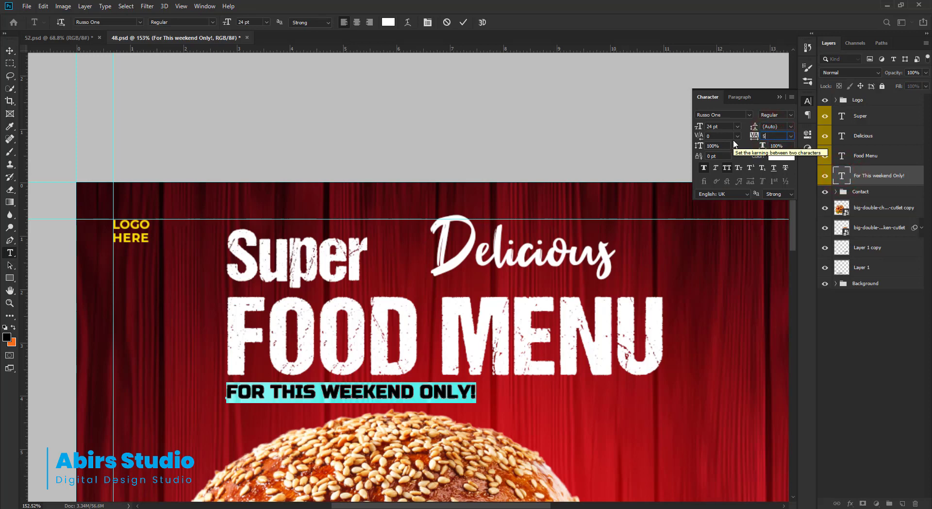
{"action": "key", "text": "Return"}
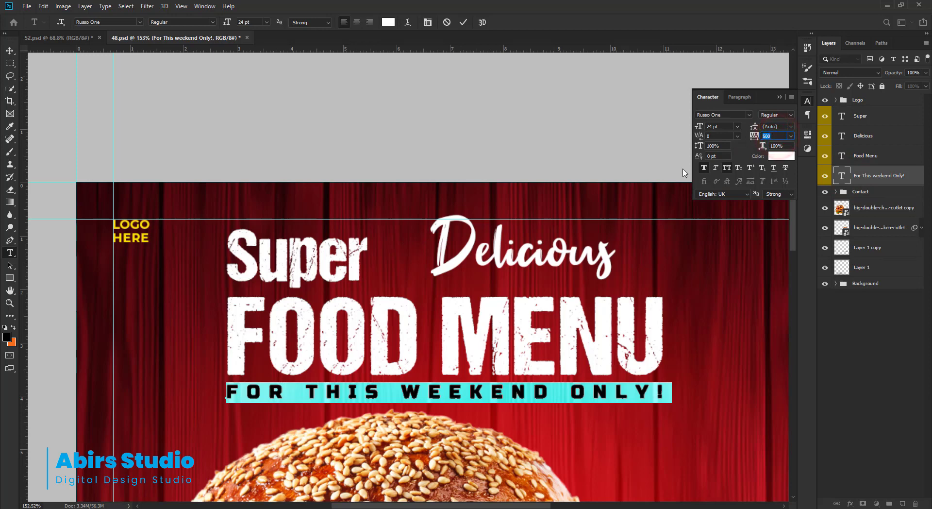
{"action": "left_click", "coordinate": [464, 22]}
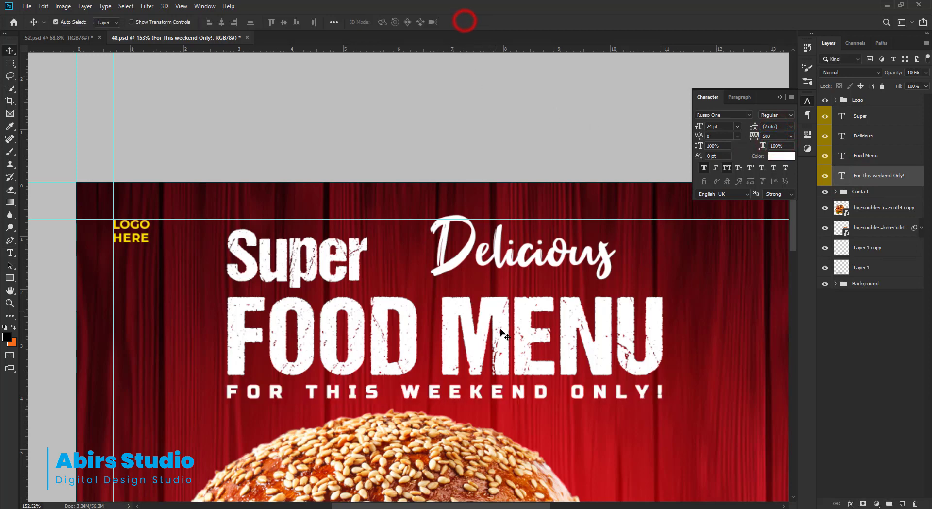
Recolour the For This Weekend Only! text yellow #ffde00, sampling the colour from the Order Now button.
{"action": "double_click", "coordinate": [490, 394]}
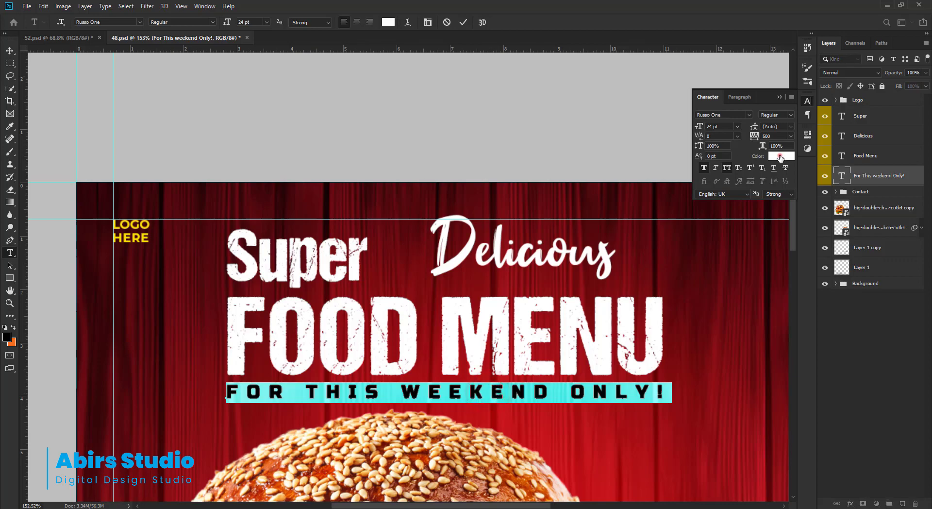
{"action": "left_click", "coordinate": [780, 157]}
{"action": "scroll", "coordinate": [436, 380], "scroll_direction": "down", "scroll_amount": 10}
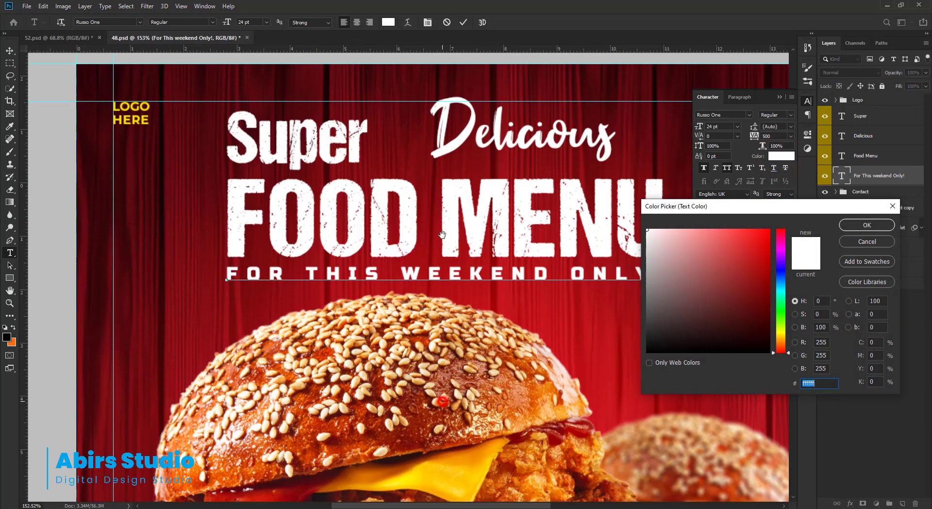
{"action": "scroll", "coordinate": [330, 327], "scroll_direction": "down", "scroll_amount": 10}
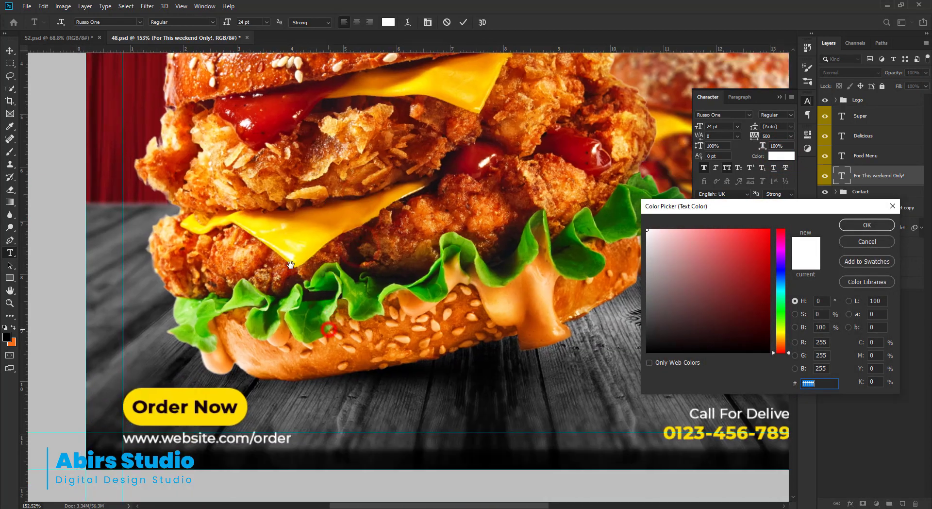
{"action": "left_click", "coordinate": [267, 288]}
{"action": "left_click", "coordinate": [198, 176]}
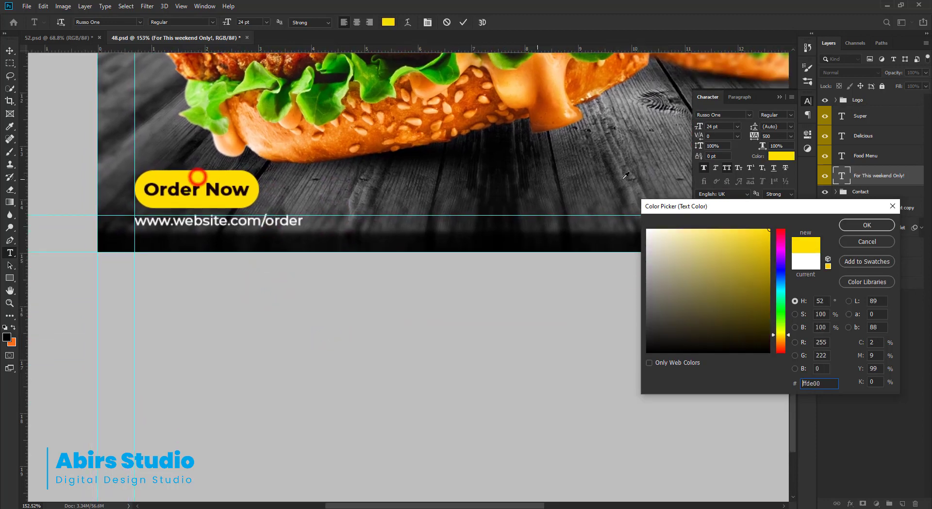
{"action": "left_click", "coordinate": [867, 226]}
{"action": "left_click", "coordinate": [463, 20]}
{"action": "key", "text": "v"}
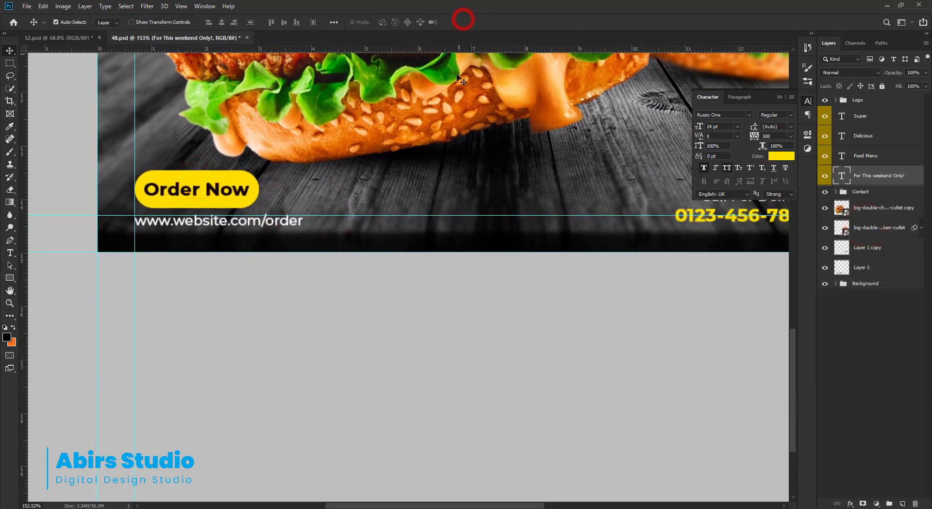
Select the Super, Food Menu and For This Weekend Only! text layers together and align their left edges.
{"action": "left_click_drag", "start_coordinate": [559, 286], "coordinate": [514, 272]}
{"action": "left_click_drag", "start_coordinate": [425, 162], "coordinate": [453, 187]}
{"action": "left_click_drag", "start_coordinate": [453, 187], "coordinate": [524, 252]}
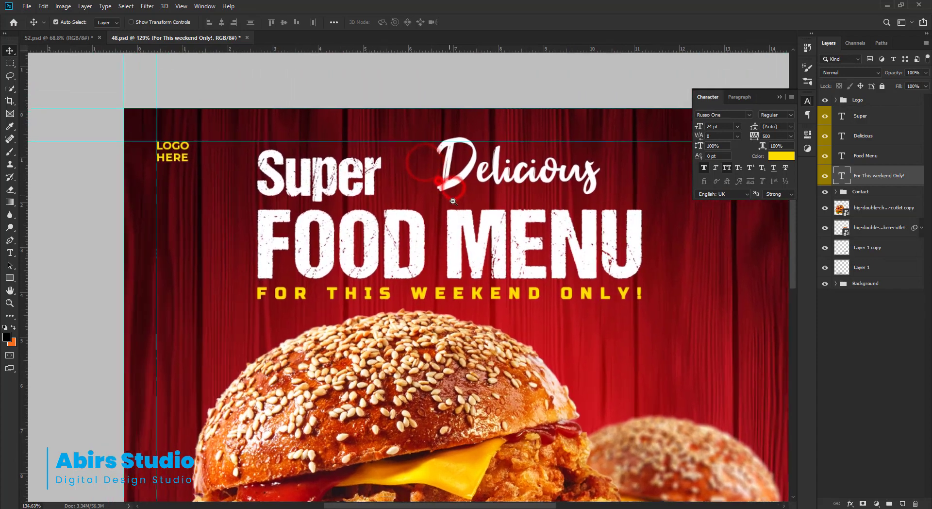
{"action": "left_click_drag", "start_coordinate": [437, 146], "coordinate": [464, 199]}
{"action": "left_click_drag", "start_coordinate": [321, 195], "coordinate": [357, 249]}
{"action": "left_click_drag", "start_coordinate": [422, 331], "coordinate": [395, 292]}
{"action": "double_click", "coordinate": [285, 218]}
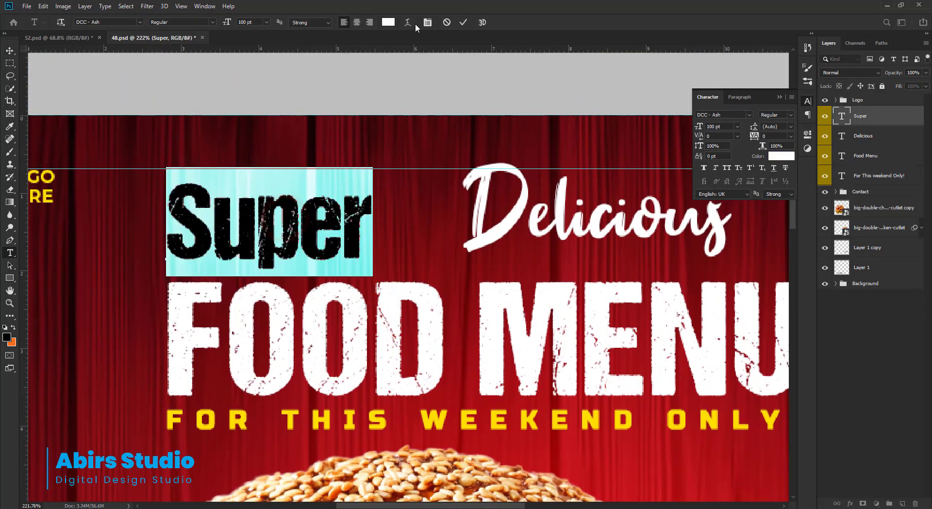
{"action": "left_click", "coordinate": [463, 22]}
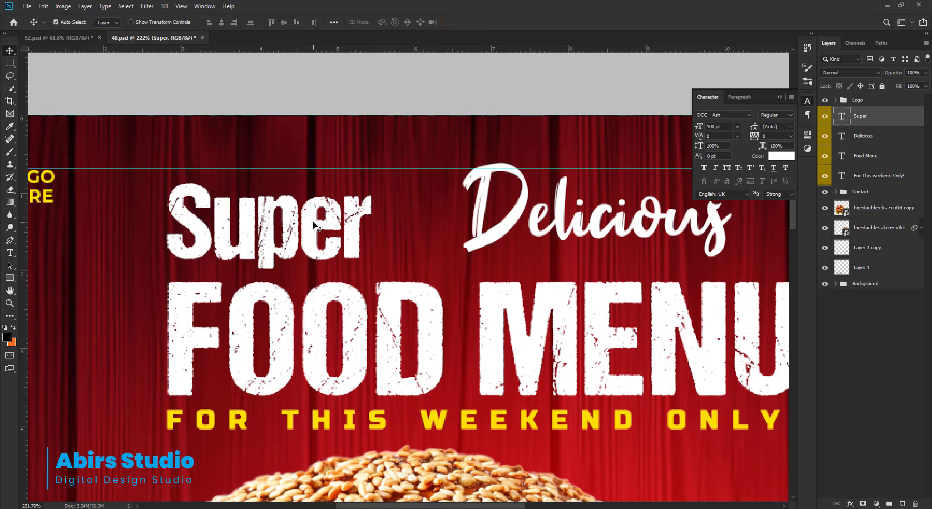
{"action": "left_click", "coordinate": [319, 305], "text": "shift"}
{"action": "left_click", "coordinate": [328, 423], "text": "shift"}
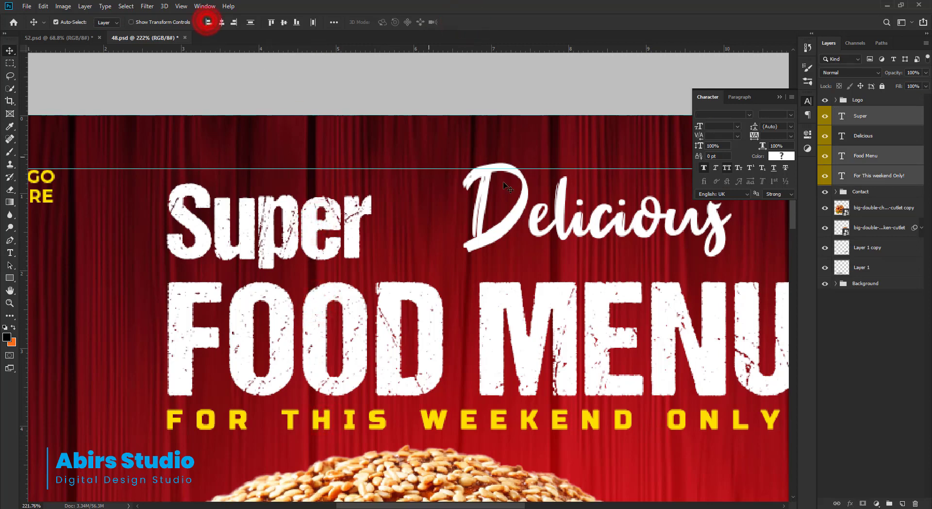
Set the font size of the Delicious text to 123 pt and commit the edit.
{"action": "left_click", "coordinate": [519, 210]}
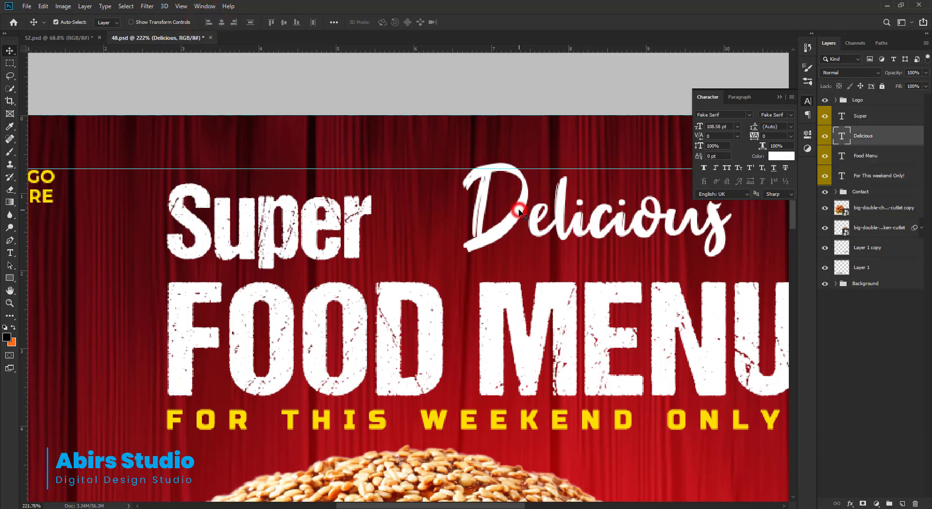
{"action": "double_click", "coordinate": [842, 134]}
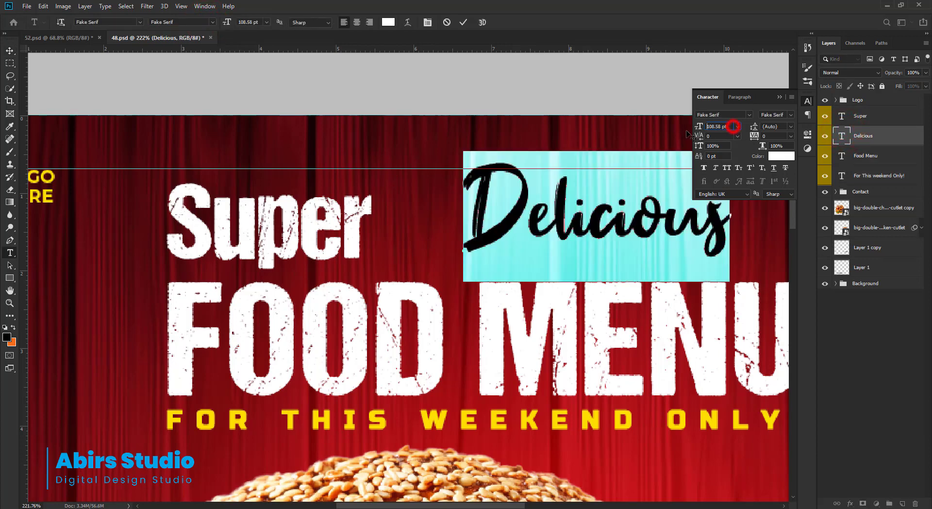
{"action": "scroll", "coordinate": [724, 126], "scroll_direction": "up", "scroll_amount": 20}
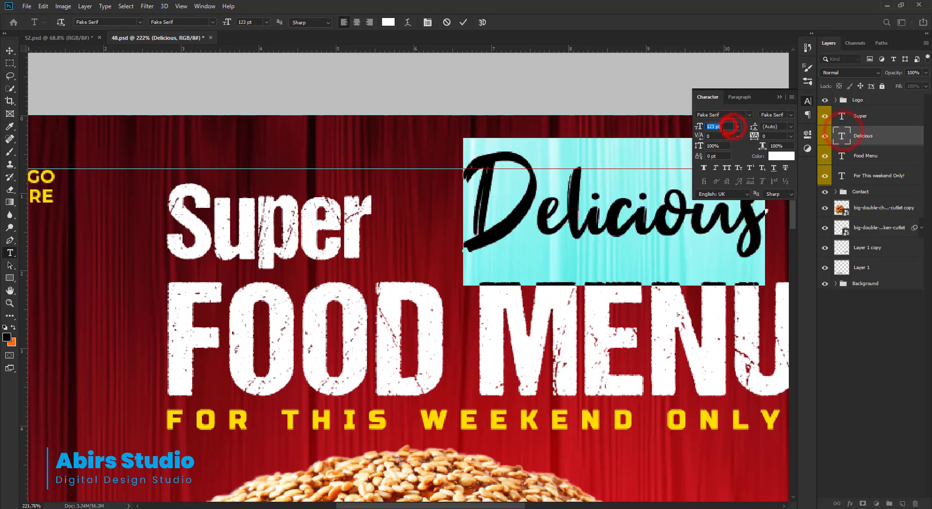
{"action": "left_click", "coordinate": [463, 22]}
{"action": "key", "text": "v"}
Move the Delicious text next to Super and enlarge it with Free Transform.
{"action": "left_click_drag", "start_coordinate": [524, 214], "coordinate": [449, 246]}
{"action": "scroll", "coordinate": [451, 247], "scroll_direction": "down", "scroll_amount": 3}
{"action": "key", "text": "ctrl+t"}
{"action": "left_click_drag", "start_coordinate": [562, 310], "coordinate": [644, 349]}
{"action": "left_click_drag", "start_coordinate": [546, 277], "coordinate": [543, 273]}
{"action": "left_click_drag", "start_coordinate": [644, 181], "coordinate": [651, 175]}
{"action": "key", "text": "Return"}
Set the font size of the Delicious text to 200 pt and commit the edit.
{"action": "double_click", "coordinate": [497, 258]}
{"action": "left_click_drag", "start_coordinate": [718, 126], "coordinate": [640, 135]}
{"action": "type", "text": "200"}
{"action": "left_click", "coordinate": [463, 24]}
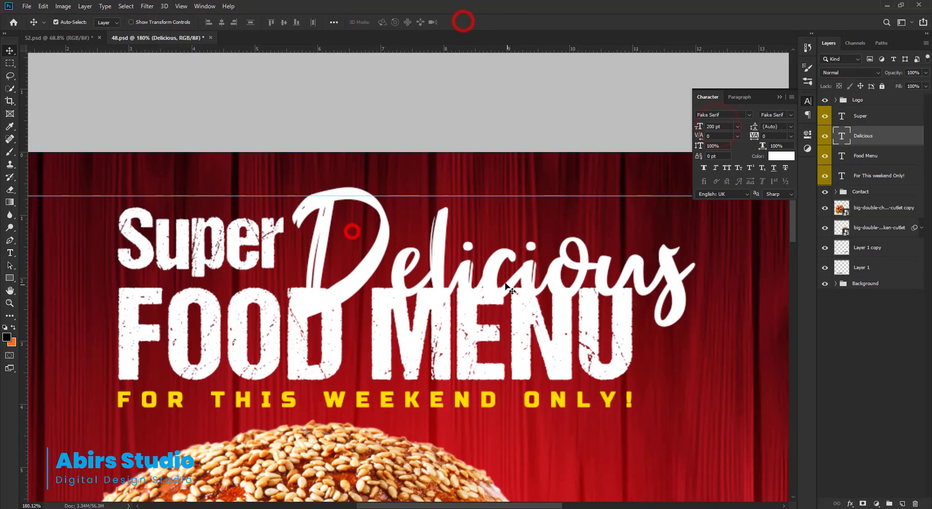
Recolour the Delicious text with the yellow of the For This Weekend Only! line.
{"action": "left_click", "coordinate": [780, 156]}
{"action": "scroll", "coordinate": [384, 384], "scroll_direction": "up", "scroll_amount": 15}
{"action": "left_click", "coordinate": [412, 350]}
{"action": "left_click", "coordinate": [874, 224]}
{"action": "left_click", "coordinate": [463, 21]}
{"action": "scroll", "coordinate": [519, 183], "scroll_direction": "down", "scroll_amount": 15}
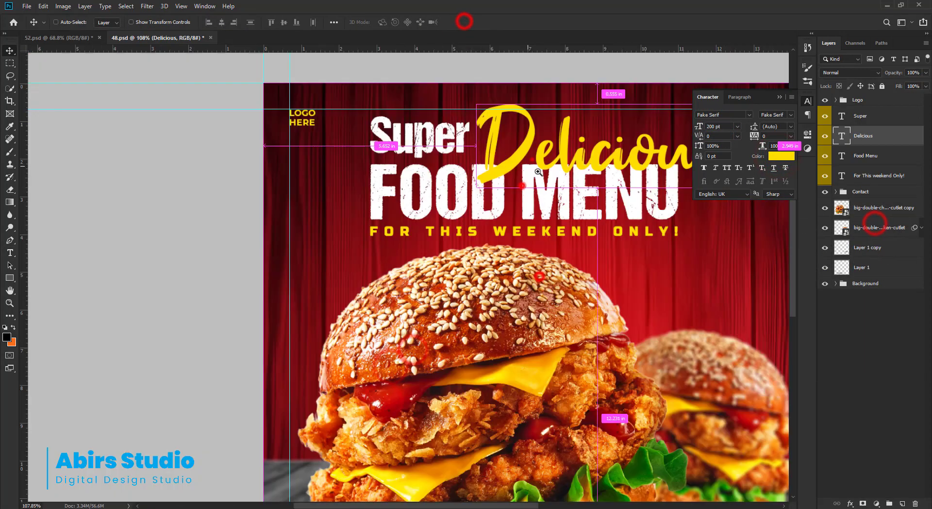
{"action": "scroll", "coordinate": [417, 99], "scroll_direction": "up", "scroll_amount": 5}
{"action": "left_click_drag", "start_coordinate": [402, 245], "coordinate": [400, 248]}
{"action": "scroll", "coordinate": [454, 250], "scroll_direction": "up", "scroll_amount": 3}
{"action": "scroll", "coordinate": [515, 289], "scroll_direction": "down", "scroll_amount": 5}
{"action": "scroll", "coordinate": [570, 207], "scroll_direction": "up", "scroll_amount": 2}
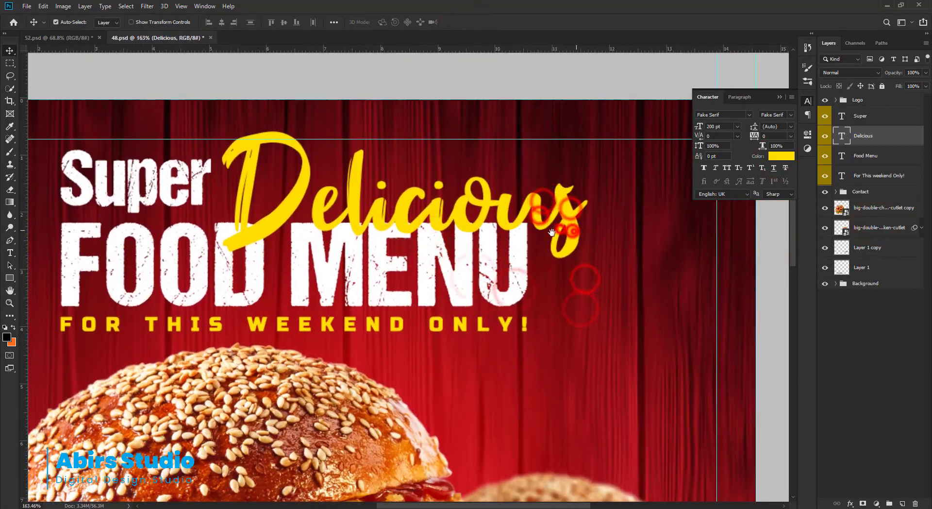
Draw a custom shape of two curved strokes, about 46 × 51 px, near the end of Delicious, on a layer above Super.
{"action": "left_click", "coordinate": [864, 116]}
{"action": "left_click", "coordinate": [10, 277]}
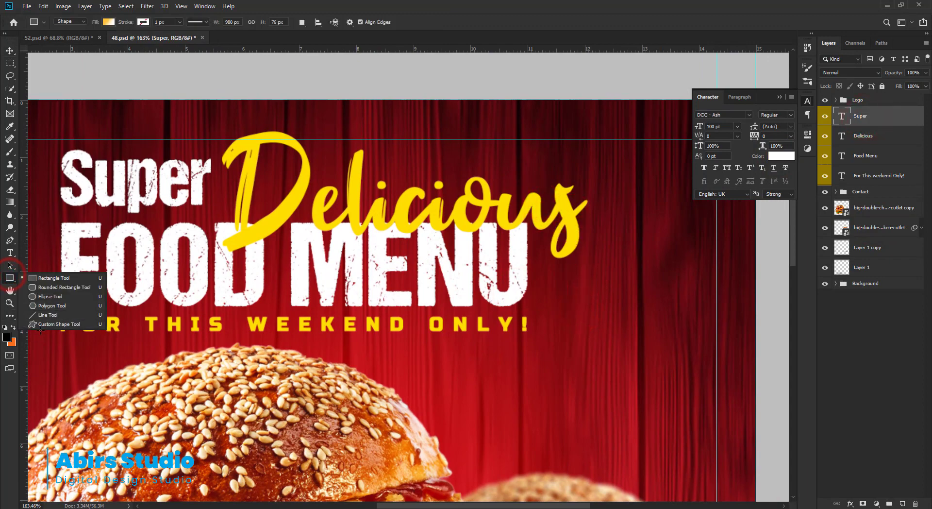
{"action": "left_click", "coordinate": [44, 325]}
{"action": "left_click", "coordinate": [394, 22]}
{"action": "scroll", "coordinate": [399, 160], "scroll_direction": "down", "scroll_amount": 3}
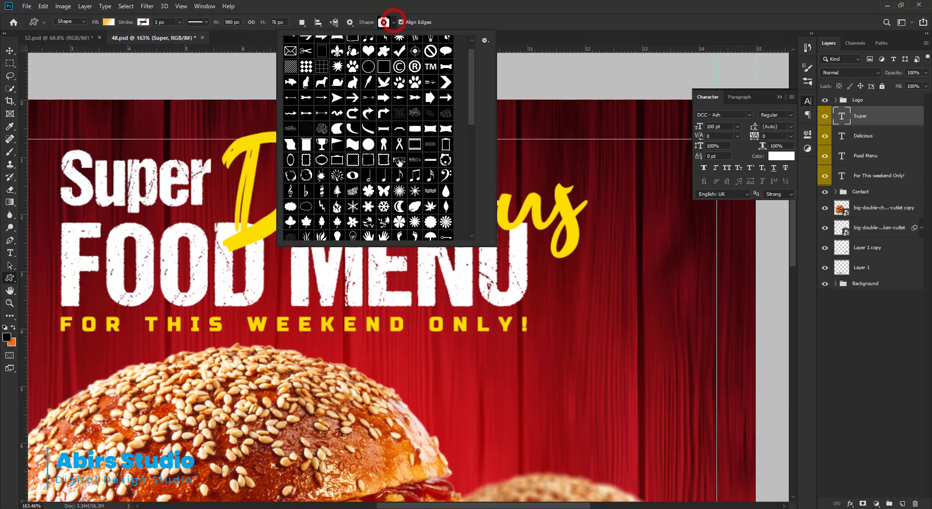
{"action": "left_click_drag", "start_coordinate": [472, 93], "coordinate": [456, 219]}
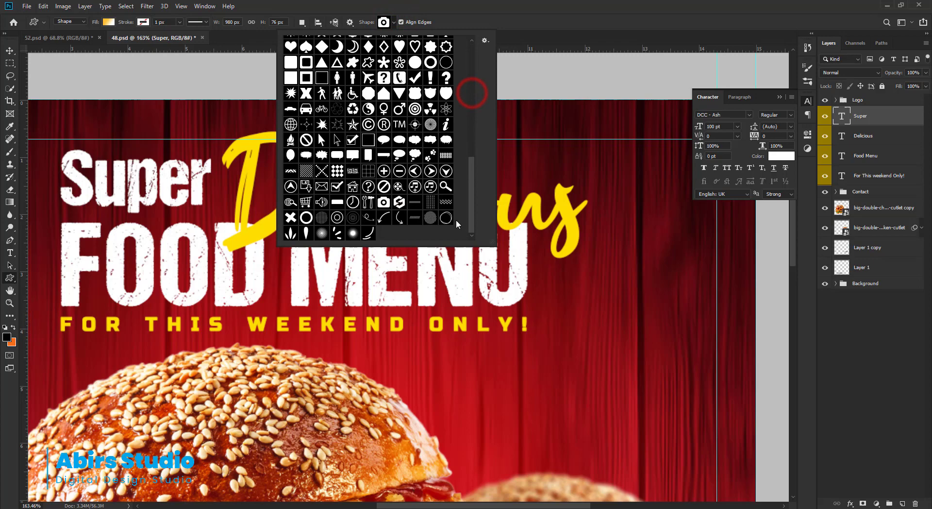
{"action": "left_click", "coordinate": [370, 235]}
{"action": "left_click", "coordinate": [394, 21]}
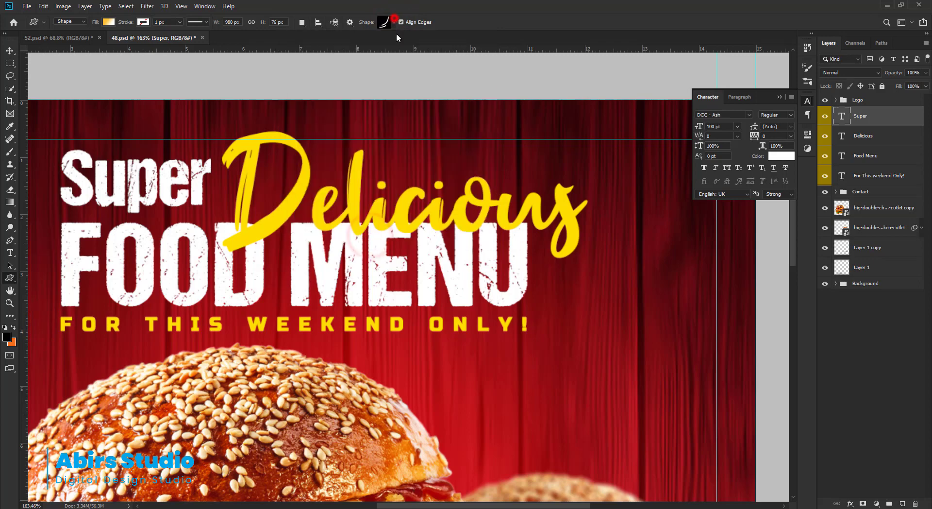
{"action": "left_click", "coordinate": [606, 265]}
{"action": "left_click_drag", "start_coordinate": [567, 241], "coordinate": [631, 298]}
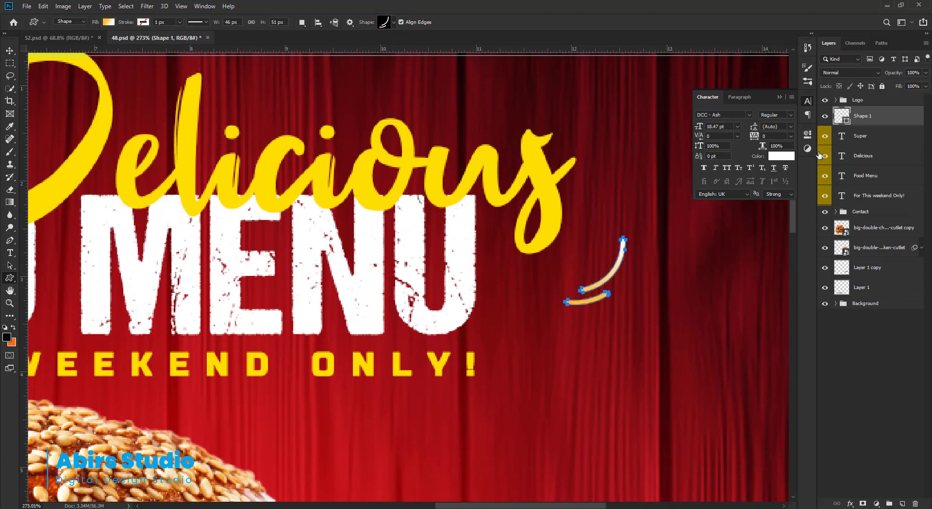
Change the fill of the curved-strokes shape to the solid yellow used for the Delicious text.
{"action": "key", "text": "a"}
{"action": "left_click", "coordinate": [146, 22]}
{"action": "left_click", "coordinate": [125, 41]}
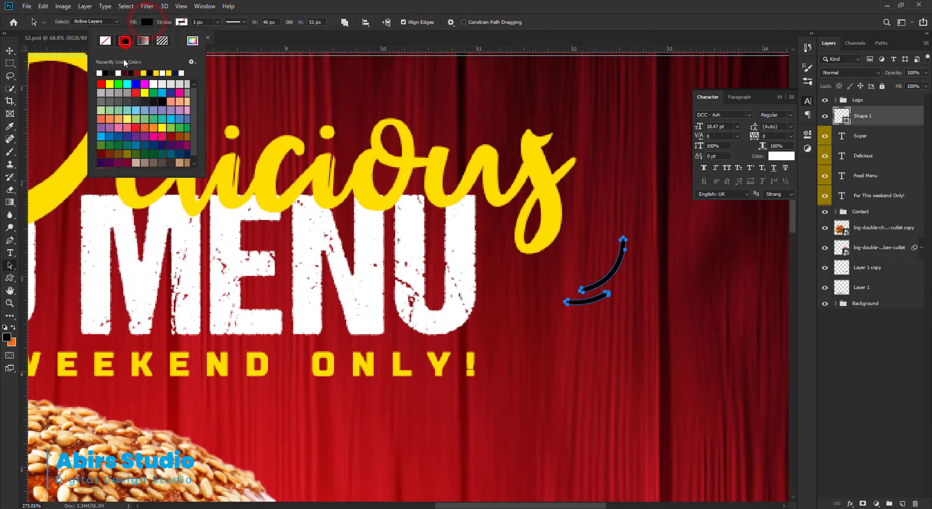
{"action": "left_click", "coordinate": [147, 72]}
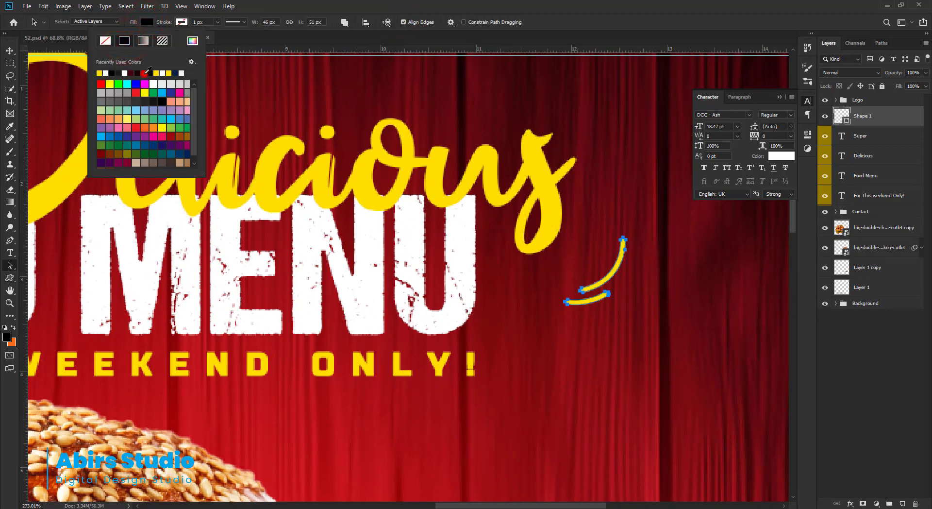
Move the curved-strokes shape close beneath the tail of the final s in Delicious.
{"action": "left_click", "coordinate": [10, 50]}
{"action": "scroll", "coordinate": [631, 266], "scroll_direction": "up", "scroll_amount": 2}
{"action": "left_click", "coordinate": [624, 241]}
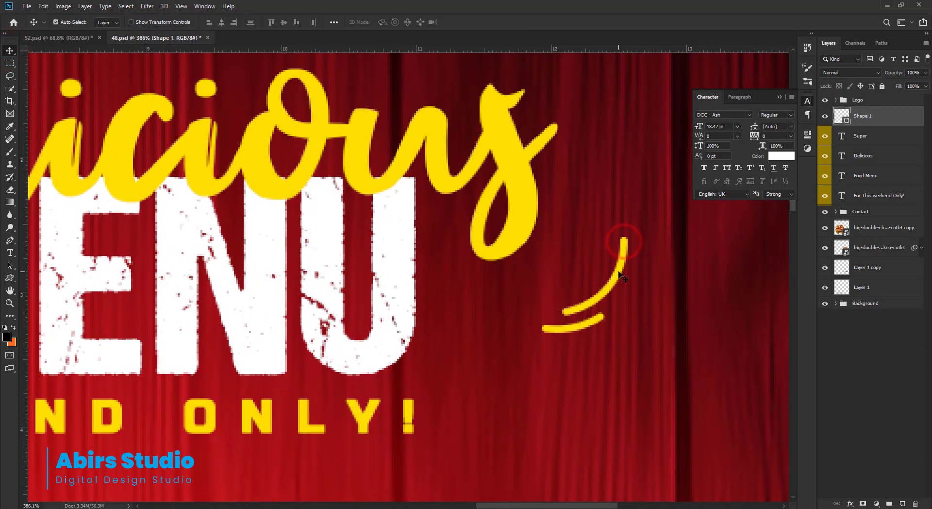
{"action": "left_click_drag", "start_coordinate": [619, 272], "coordinate": [559, 241]}
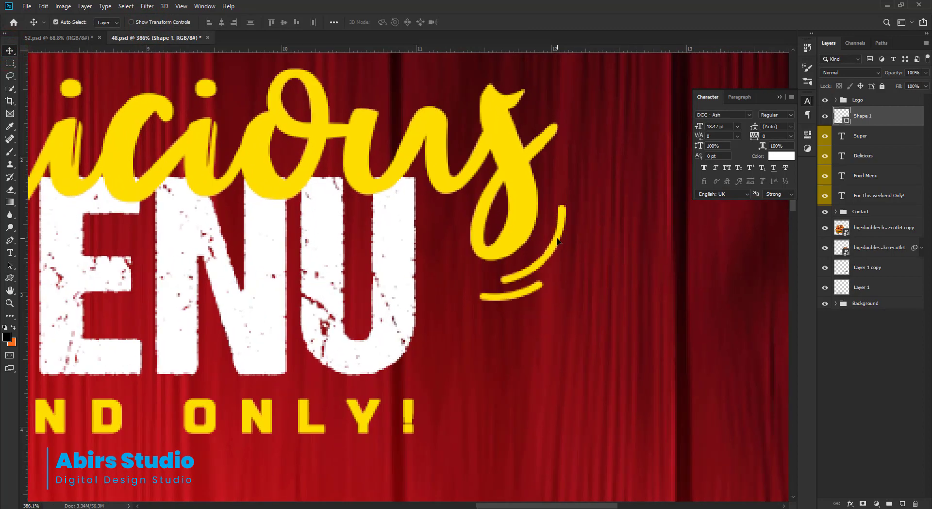
{"action": "scroll", "coordinate": [604, 247], "scroll_direction": "down", "scroll_amount": 3}
{"action": "scroll", "coordinate": [590, 231], "scroll_direction": "up", "scroll_amount": 2}
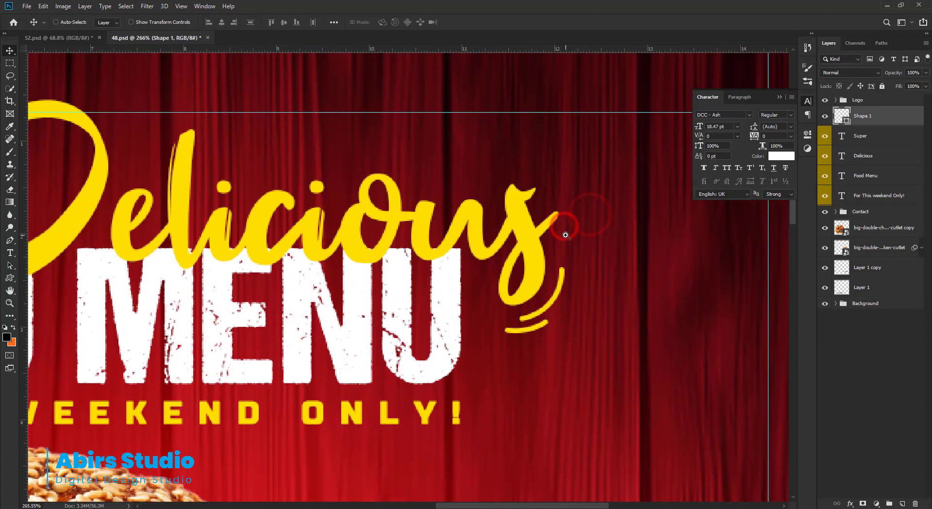
{"action": "scroll", "coordinate": [547, 239], "scroll_direction": "up", "scroll_amount": 1}
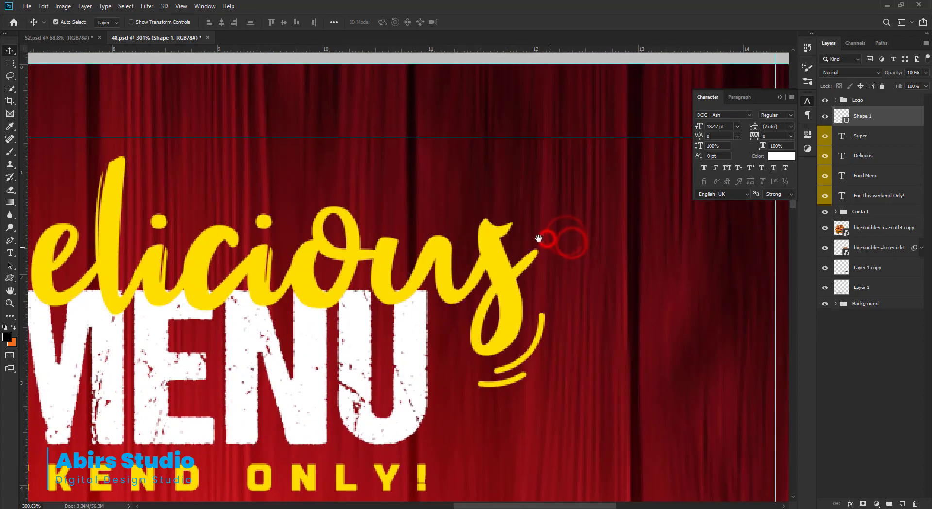
Draw a custom shape of three short dashes, about 32 × 45 px, and position it just above the end of Delicious.
{"action": "left_click", "coordinate": [11, 278]}
{"action": "left_click", "coordinate": [390, 19]}
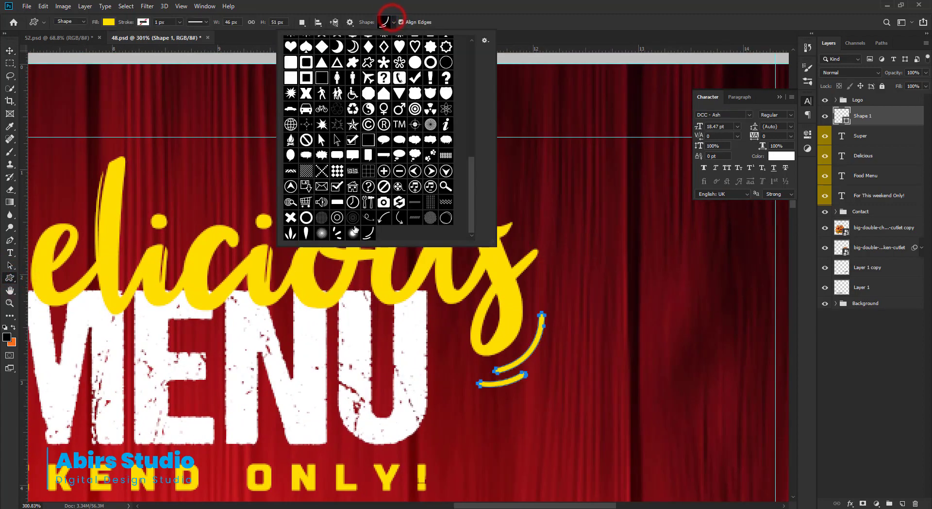
{"action": "left_click", "coordinate": [384, 23]}
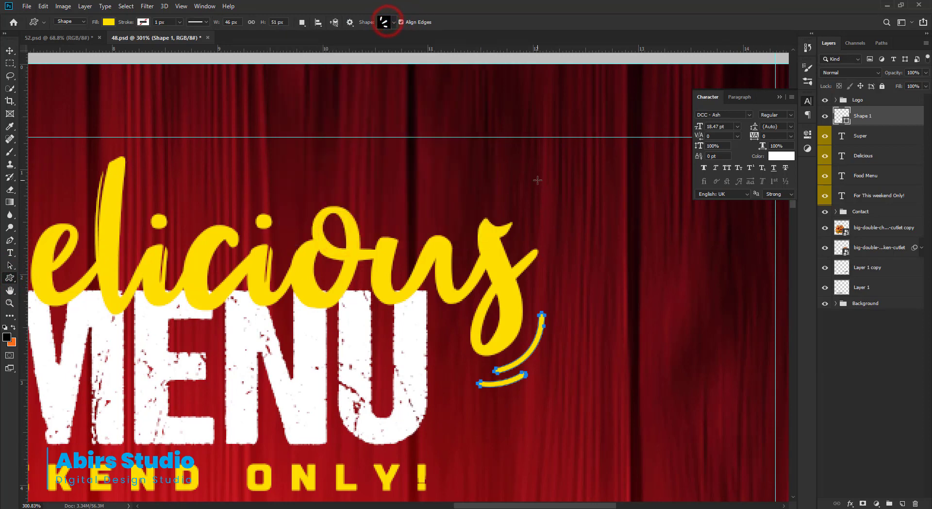
{"action": "mouse_move", "coordinate": [537, 180]}
{"action": "left_mouse_down"}
{"action": "mouse_move", "coordinate": [626, 230]}
{"action": "mouse_move", "coordinate": [611, 243]}
{"action": "left_mouse_up"}
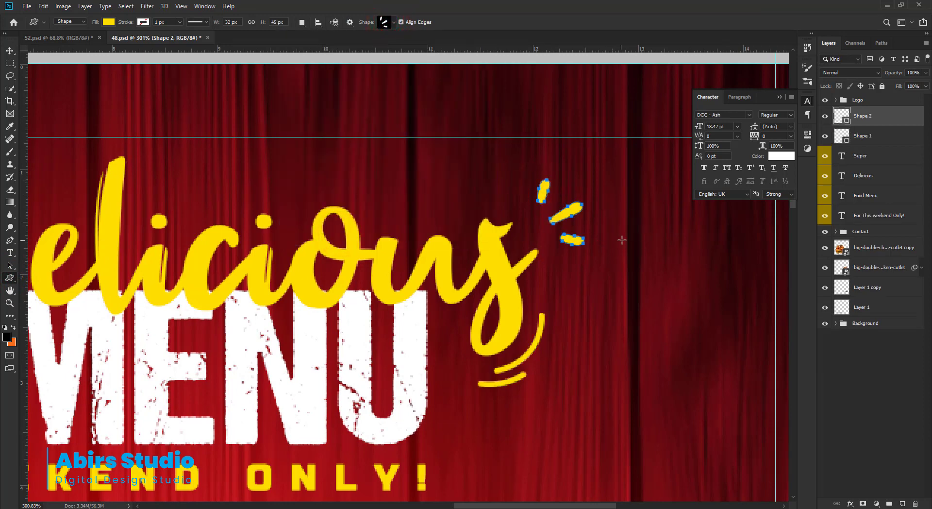
{"action": "key", "text": "v"}
{"action": "left_click_drag", "start_coordinate": [576, 208], "coordinate": [572, 202]}
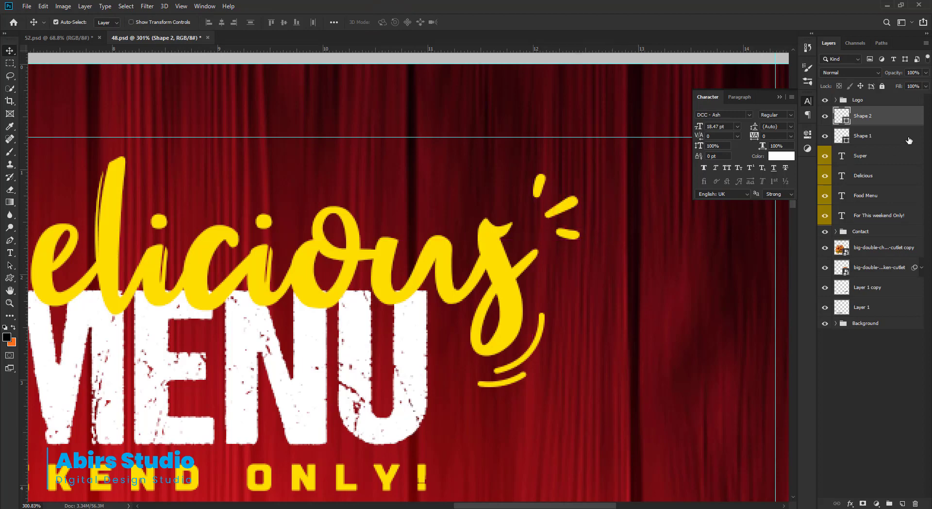
Change the fill colour of the three-dash shape to white.
{"action": "double_click", "coordinate": [846, 121]}
{"action": "left_click", "coordinate": [648, 229]}
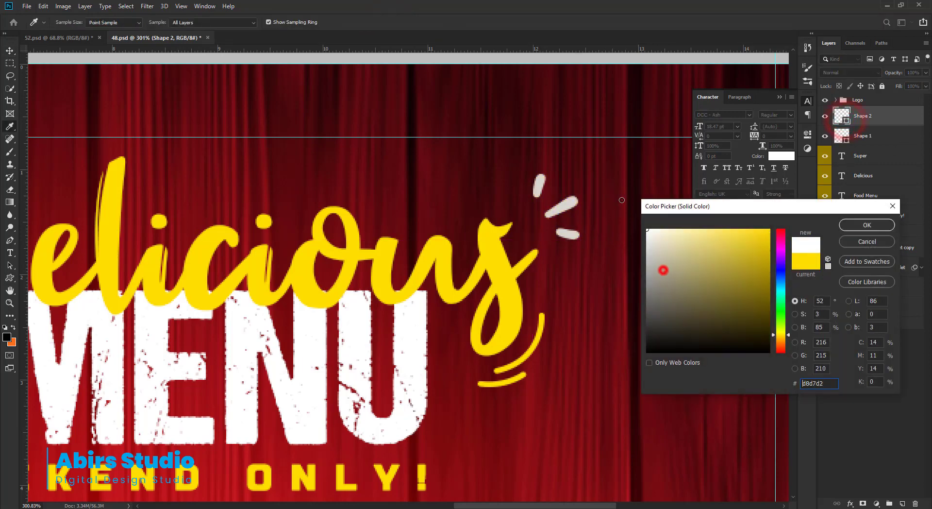
{"action": "left_click", "coordinate": [858, 224]}
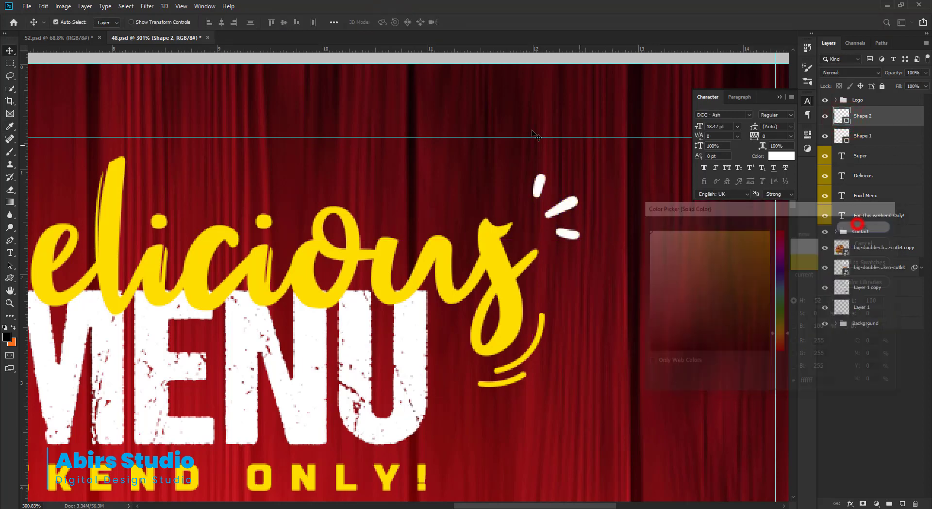
{"action": "left_click", "coordinate": [570, 208]}
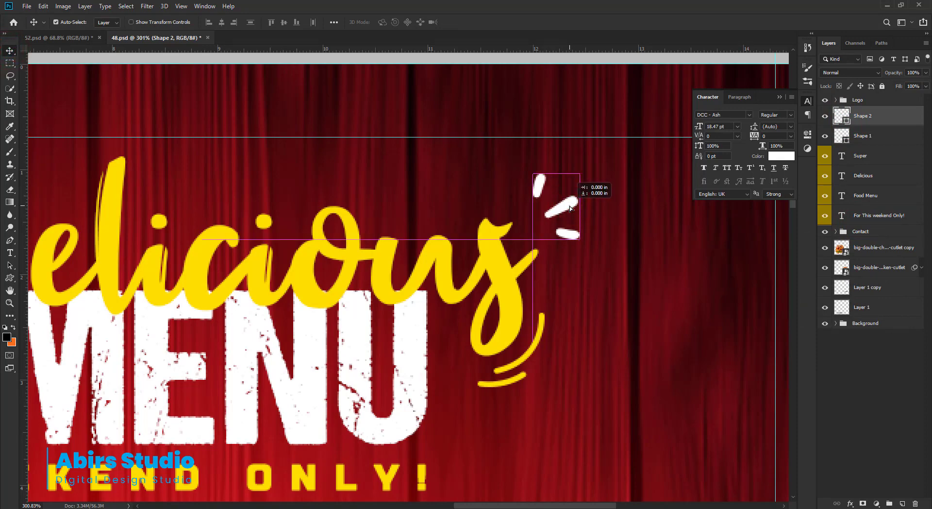
Add a layer mask to the Food Menu text layer and ready the Brush tool with black for painting on it.
{"action": "key", "text": "ctrl+0"}
{"action": "left_click", "coordinate": [593, 256]}
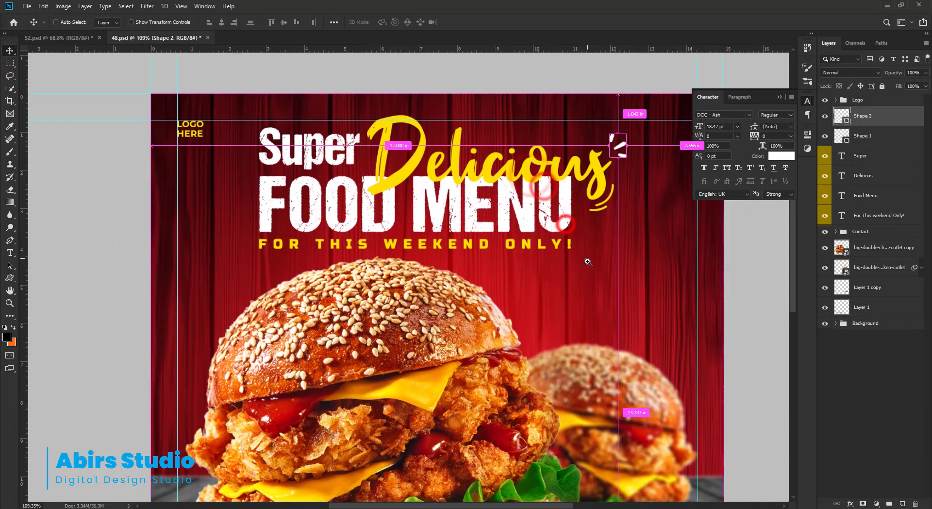
{"action": "mouse_move", "coordinate": [587, 263]}
{"action": "left_mouse_down"}
{"action": "mouse_move", "coordinate": [569, 248]}
{"action": "mouse_move", "coordinate": [581, 258]}
{"action": "left_mouse_up"}
{"action": "left_click_drag", "start_coordinate": [529, 207], "coordinate": [486, 213]}
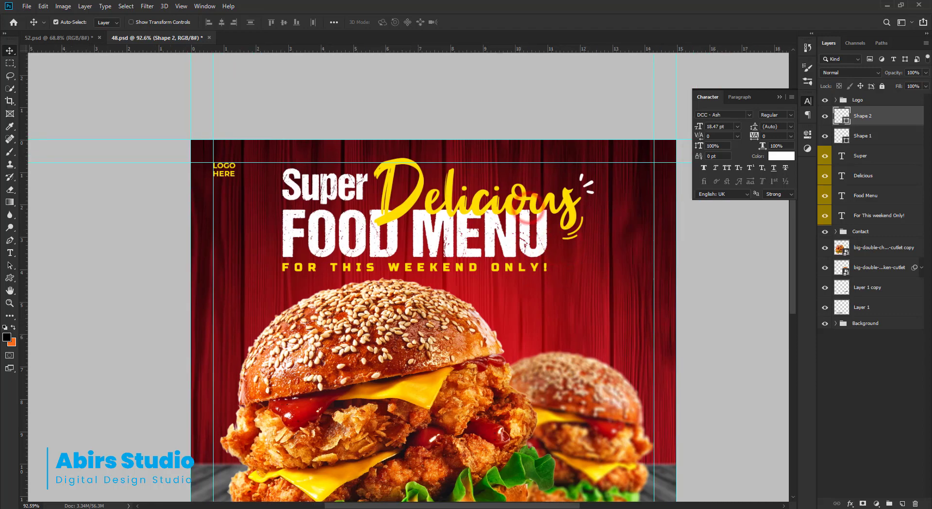
{"action": "left_click_drag", "start_coordinate": [286, 267], "coordinate": [410, 210]}
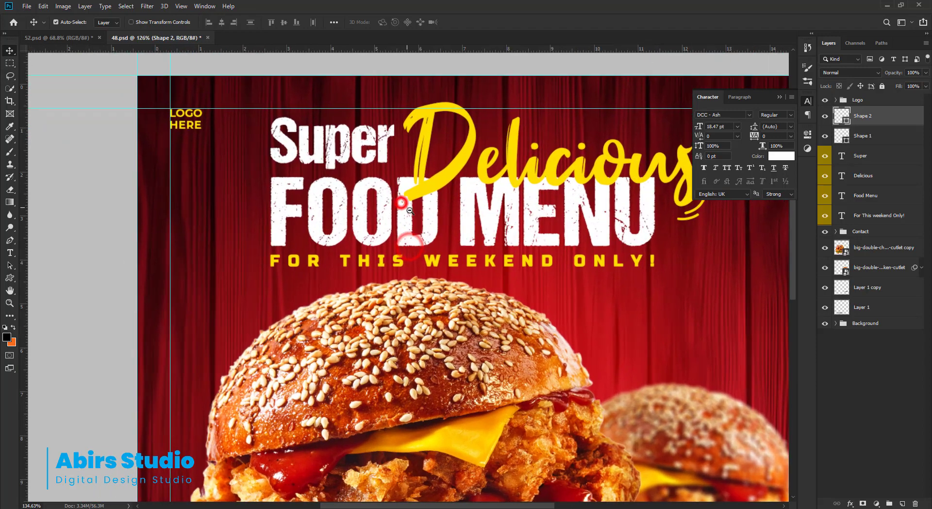
{"action": "left_click", "coordinate": [874, 181]}
{"action": "left_click", "coordinate": [871, 196]}
{"action": "left_click", "coordinate": [780, 96]}
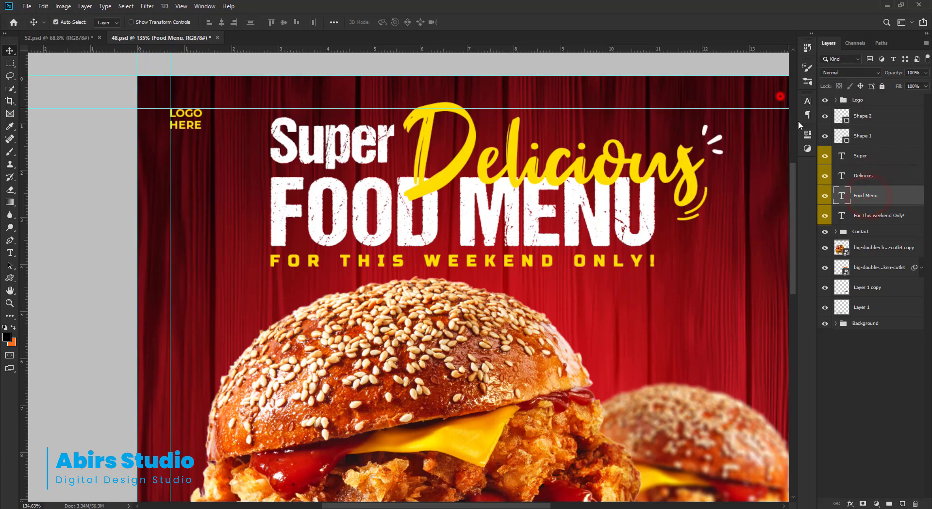
{"action": "left_click", "coordinate": [824, 196]}
{"action": "left_click", "coordinate": [824, 196]}
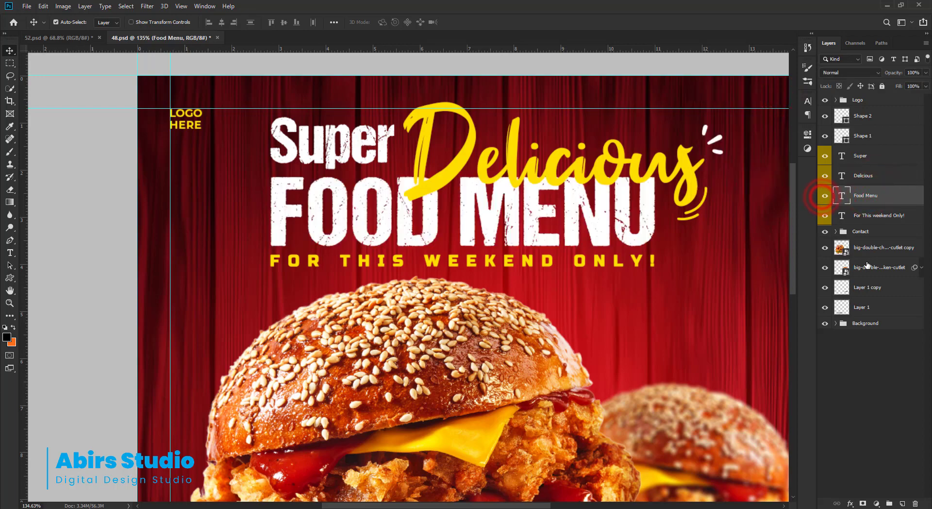
{"action": "left_click", "coordinate": [863, 504]}
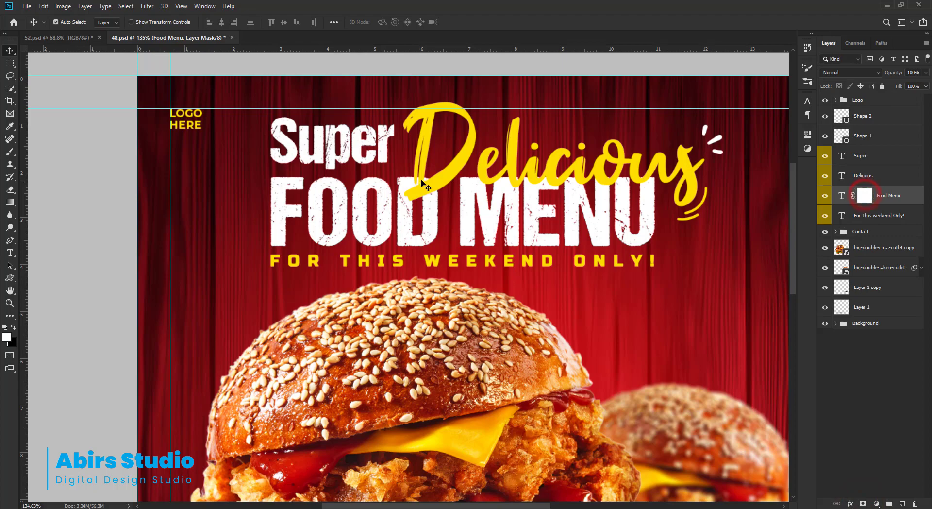
{"action": "scroll", "coordinate": [422, 184], "scroll_direction": "up", "scroll_amount": 10}
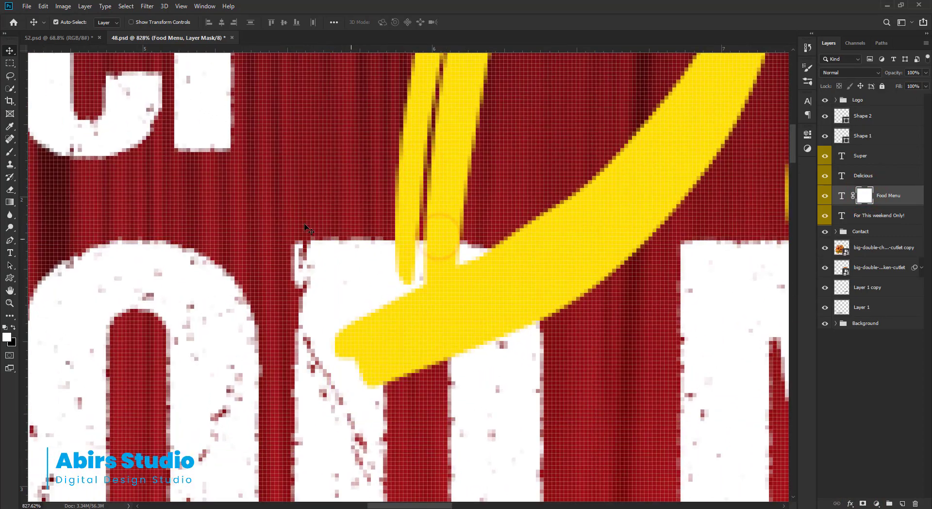
{"action": "key", "text": "b"}
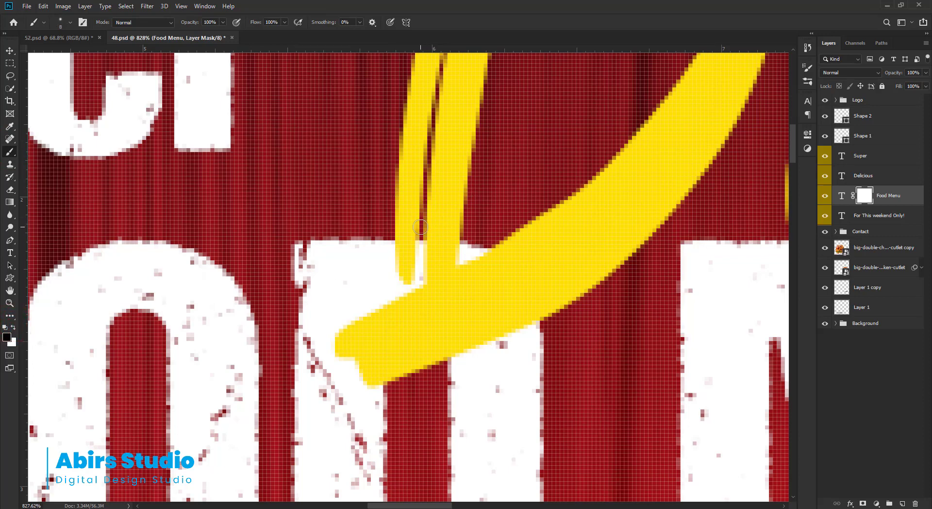
Try hiding the part of FOOD MENU around the D of Delicious with an enlarged soft round brush on the mask.
{"action": "key", "text": "bracketright"}
{"action": "key", "text": "bracketright"}
{"action": "key", "text": "bracketright"}
{"action": "key", "text": "bracketright"}
{"action": "key", "text": "bracketright"}
{"action": "key", "text": "bracketright"}
{"action": "left_click", "coordinate": [433, 228]}
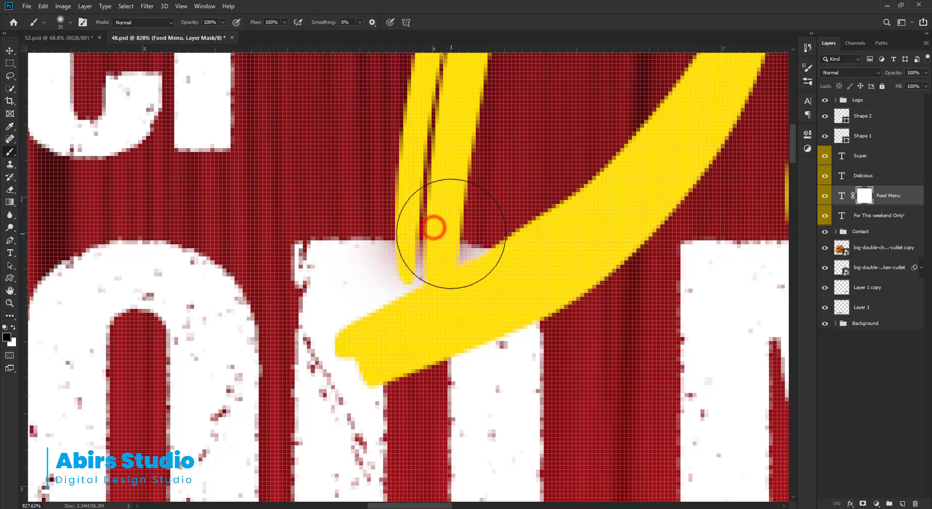
Switch to the hard round brush and reduce its size to 25 px.
{"action": "right_click", "coordinate": [467, 248]}
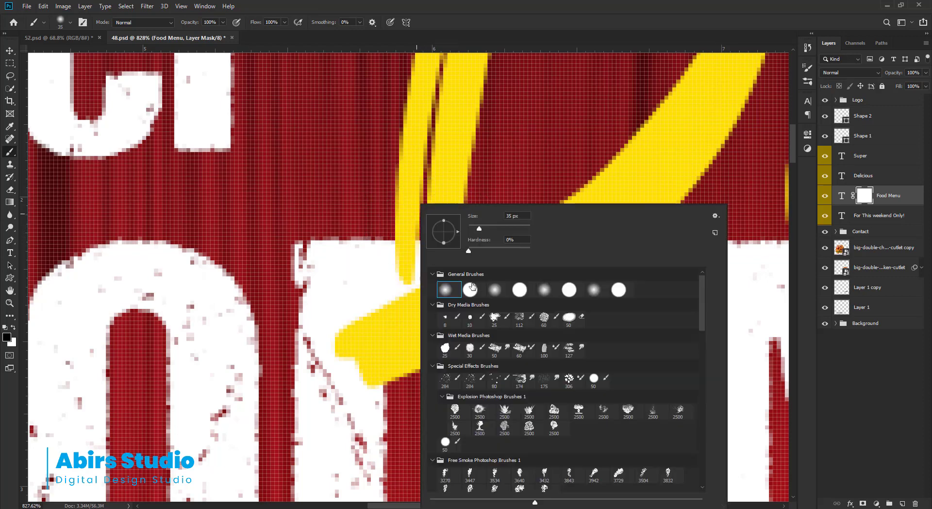
{"action": "left_click", "coordinate": [469, 289]}
{"action": "left_click", "coordinate": [541, 16]}
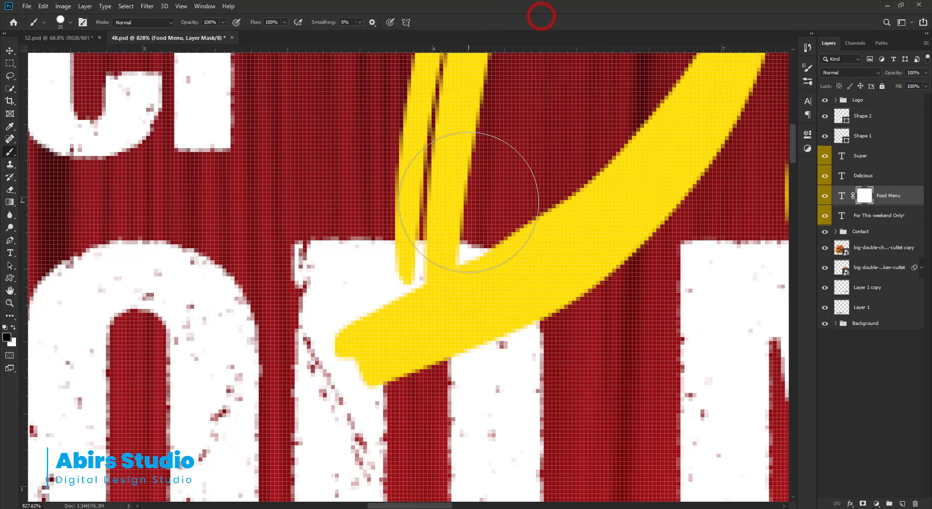
{"action": "key", "text": "bracketleft"}
{"action": "key", "text": "bracketleft"}
{"action": "key", "text": "bracketleft"}
{"action": "key", "text": "bracketleft"}
{"action": "key", "text": "bracketleft"}
{"action": "key", "text": "bracketright"}
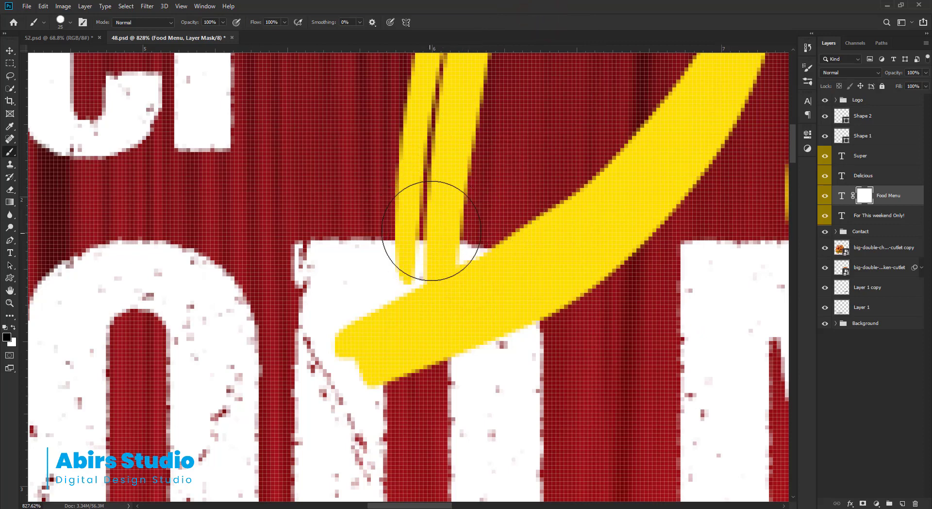
Paint black on the Food Menu mask around the D and e of Delicious, using a 10 px brush for a narrow gap.
{"action": "mouse_move", "coordinate": [427, 228]}
{"action": "left_mouse_down"}
{"action": "mouse_move", "coordinate": [437, 262]}
{"action": "mouse_move", "coordinate": [443, 249]}
{"action": "mouse_move", "coordinate": [405, 247]}
{"action": "mouse_move", "coordinate": [403, 311]}
{"action": "mouse_move", "coordinate": [414, 294]}
{"action": "mouse_move", "coordinate": [344, 346]}
{"action": "mouse_move", "coordinate": [388, 392]}
{"action": "left_mouse_up"}
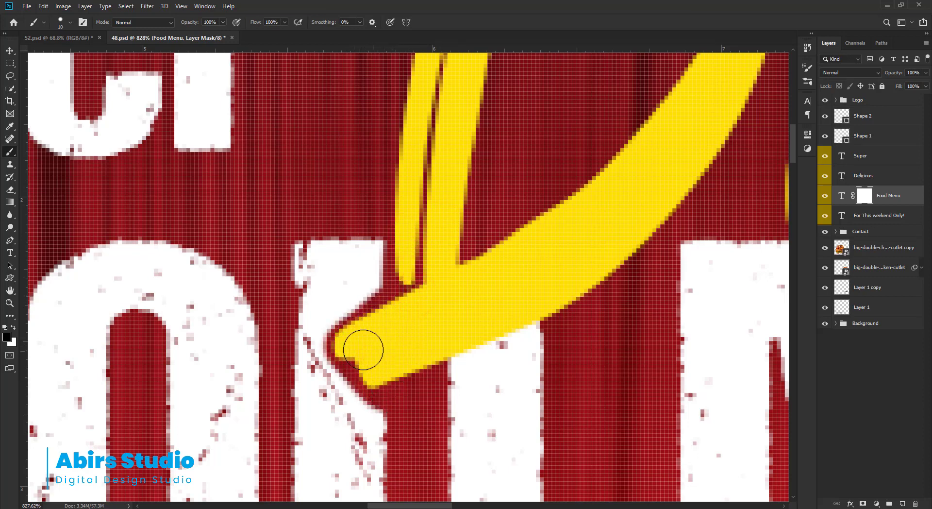
{"action": "mouse_move", "coordinate": [365, 328]}
{"action": "left_mouse_down"}
{"action": "mouse_move", "coordinate": [356, 358]}
{"action": "mouse_move", "coordinate": [379, 316]}
{"action": "mouse_move", "coordinate": [355, 341]}
{"action": "mouse_move", "coordinate": [437, 341]}
{"action": "mouse_move", "coordinate": [530, 308]}
{"action": "mouse_move", "coordinate": [425, 355]}
{"action": "mouse_move", "coordinate": [488, 335]}
{"action": "mouse_move", "coordinate": [555, 292]}
{"action": "mouse_move", "coordinate": [478, 265]}
{"action": "left_mouse_up"}
{"action": "left_click_drag", "start_coordinate": [499, 264], "coordinate": [539, 279]}
{"action": "mouse_move", "coordinate": [409, 260]}
{"action": "left_mouse_down"}
{"action": "mouse_move", "coordinate": [501, 328]}
{"action": "mouse_move", "coordinate": [548, 296]}
{"action": "left_mouse_up"}
{"action": "left_click_drag", "start_coordinate": [553, 274], "coordinate": [515, 324]}
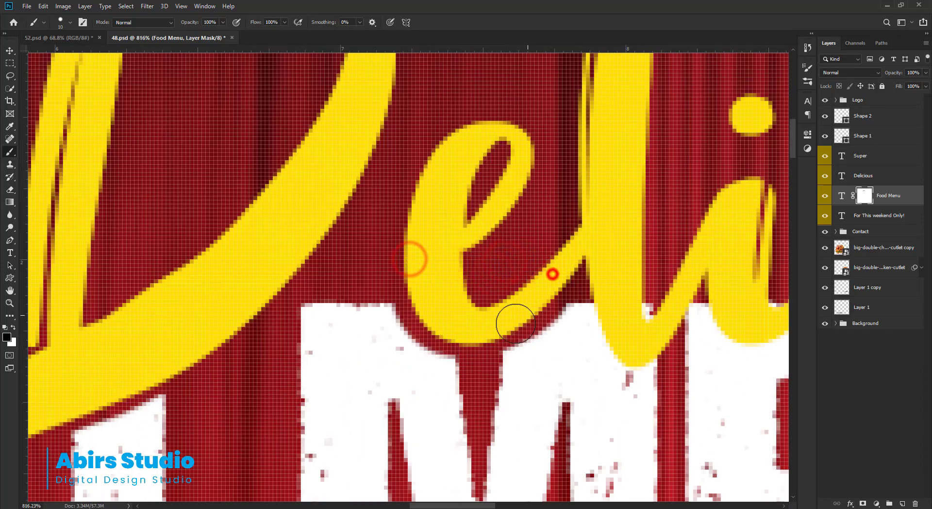
Paint black on the Food Menu mask along the undersides of the l, i and c of Delicious.
{"action": "scroll", "coordinate": [500, 305], "scroll_direction": "up", "scroll_amount": 2}
{"action": "left_click_drag", "start_coordinate": [202, 339], "coordinate": [463, 290]}
{"action": "left_click_drag", "start_coordinate": [407, 326], "coordinate": [340, 370]}
{"action": "left_click_drag", "start_coordinate": [455, 298], "coordinate": [272, 315]}
{"action": "left_click_drag", "start_coordinate": [418, 327], "coordinate": [439, 362]}
{"action": "left_click_drag", "start_coordinate": [392, 289], "coordinate": [476, 318]}
{"action": "mouse_move", "coordinate": [438, 381]}
{"action": "left_mouse_down"}
{"action": "mouse_move", "coordinate": [464, 366]}
{"action": "mouse_move", "coordinate": [453, 331]}
{"action": "left_mouse_up"}
{"action": "mouse_move", "coordinate": [429, 295]}
{"action": "left_mouse_down"}
{"action": "mouse_move", "coordinate": [352, 226]}
{"action": "mouse_move", "coordinate": [471, 306]}
{"action": "mouse_move", "coordinate": [533, 247]}
{"action": "left_mouse_up"}
{"action": "left_click_drag", "start_coordinate": [491, 292], "coordinate": [431, 250]}
{"action": "mouse_move", "coordinate": [463, 146]}
{"action": "left_mouse_down"}
{"action": "mouse_move", "coordinate": [484, 202]}
{"action": "mouse_move", "coordinate": [493, 190]}
{"action": "mouse_move", "coordinate": [591, 282]}
{"action": "left_mouse_up"}
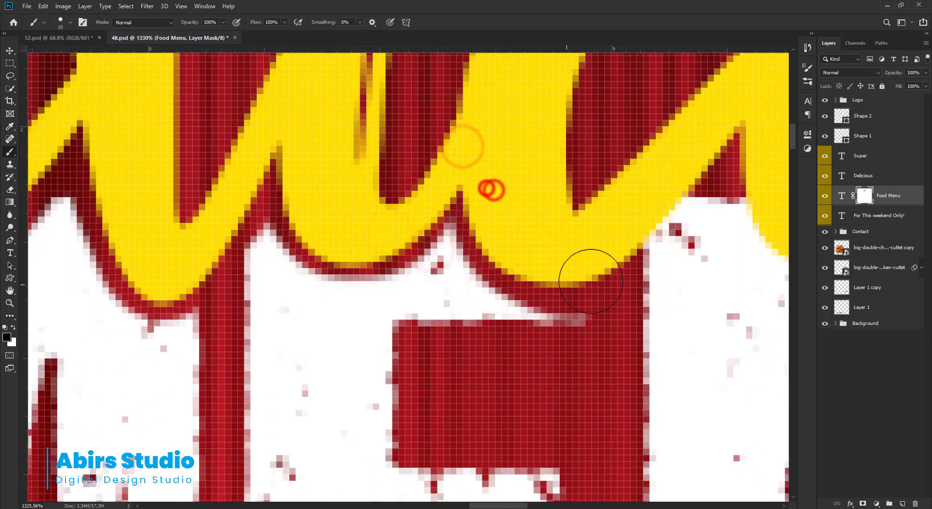
Paint black on the Food Menu mask beneath the second i and the o of Delicious, redoing one stray stroke.
{"action": "left_click_drag", "start_coordinate": [429, 183], "coordinate": [306, 196]}
{"action": "left_click_drag", "start_coordinate": [676, 157], "coordinate": [406, 199]}
{"action": "mouse_move", "coordinate": [418, 223]}
{"action": "left_mouse_down"}
{"action": "mouse_move", "coordinate": [383, 262]}
{"action": "mouse_move", "coordinate": [381, 280]}
{"action": "left_mouse_up"}
{"action": "left_click_drag", "start_coordinate": [493, 171], "coordinate": [563, 296]}
{"action": "scroll", "coordinate": [588, 266], "scroll_direction": "down", "scroll_amount": 2}
{"action": "mouse_move", "coordinate": [588, 266]}
{"action": "left_mouse_down"}
{"action": "mouse_move", "coordinate": [345, 204]}
{"action": "mouse_move", "coordinate": [403, 290]}
{"action": "left_mouse_up"}
{"action": "key", "text": "ctrl+z"}
{"action": "mouse_move", "coordinate": [318, 183]}
{"action": "left_mouse_down"}
{"action": "mouse_move", "coordinate": [337, 225]}
{"action": "mouse_move", "coordinate": [440, 262]}
{"action": "left_mouse_up"}
{"action": "mouse_move", "coordinate": [439, 254]}
{"action": "left_mouse_down"}
{"action": "mouse_move", "coordinate": [416, 278]}
{"action": "mouse_move", "coordinate": [351, 270]}
{"action": "left_mouse_up"}
{"action": "scroll", "coordinate": [430, 240], "scroll_direction": "up", "scroll_amount": 2}
{"action": "left_click_drag", "start_coordinate": [362, 159], "coordinate": [286, 241]}
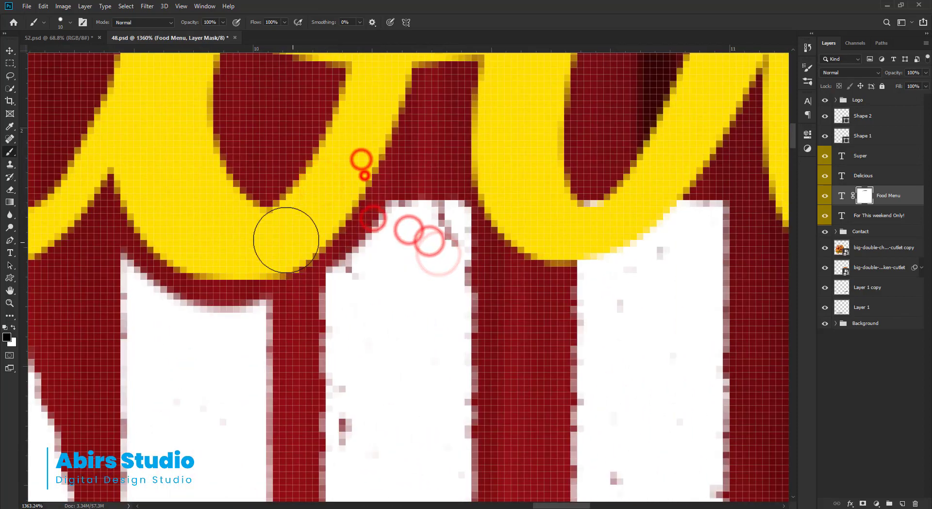
Finish masking Food Menu beneath the u and s of Delicious over the final U of MENU.
{"action": "left_click_drag", "start_coordinate": [368, 204], "coordinate": [339, 215]}
{"action": "mouse_move", "coordinate": [324, 158]}
{"action": "left_mouse_down"}
{"action": "mouse_move", "coordinate": [414, 254]}
{"action": "mouse_move", "coordinate": [503, 179]}
{"action": "left_mouse_up"}
{"action": "mouse_move", "coordinate": [520, 167]}
{"action": "left_mouse_down"}
{"action": "mouse_move", "coordinate": [427, 235]}
{"action": "mouse_move", "coordinate": [493, 224]}
{"action": "left_mouse_up"}
{"action": "mouse_move", "coordinate": [540, 187]}
{"action": "left_mouse_down"}
{"action": "mouse_move", "coordinate": [467, 187]}
{"action": "mouse_move", "coordinate": [491, 198]}
{"action": "left_mouse_up"}
{"action": "left_click_drag", "start_coordinate": [469, 192], "coordinate": [416, 176]}
{"action": "left_click_drag", "start_coordinate": [469, 218], "coordinate": [421, 192]}
{"action": "mouse_move", "coordinate": [415, 227]}
{"action": "left_mouse_down"}
{"action": "mouse_move", "coordinate": [449, 254]}
{"action": "mouse_move", "coordinate": [441, 242]}
{"action": "left_mouse_up"}
{"action": "mouse_move", "coordinate": [474, 202]}
{"action": "left_mouse_down"}
{"action": "mouse_move", "coordinate": [445, 242]}
{"action": "mouse_move", "coordinate": [410, 246]}
{"action": "left_mouse_up"}
{"action": "mouse_move", "coordinate": [473, 233]}
{"action": "left_mouse_down"}
{"action": "mouse_move", "coordinate": [430, 200]}
{"action": "mouse_move", "coordinate": [391, 193]}
{"action": "left_mouse_up"}
{"action": "key", "text": "ctrl+0"}
{"action": "left_click_drag", "start_coordinate": [419, 136], "coordinate": [473, 156]}
Move the Shape 1 and Shape 2 layers below the For This weekend Only! text layer.
{"action": "left_click", "coordinate": [883, 157]}
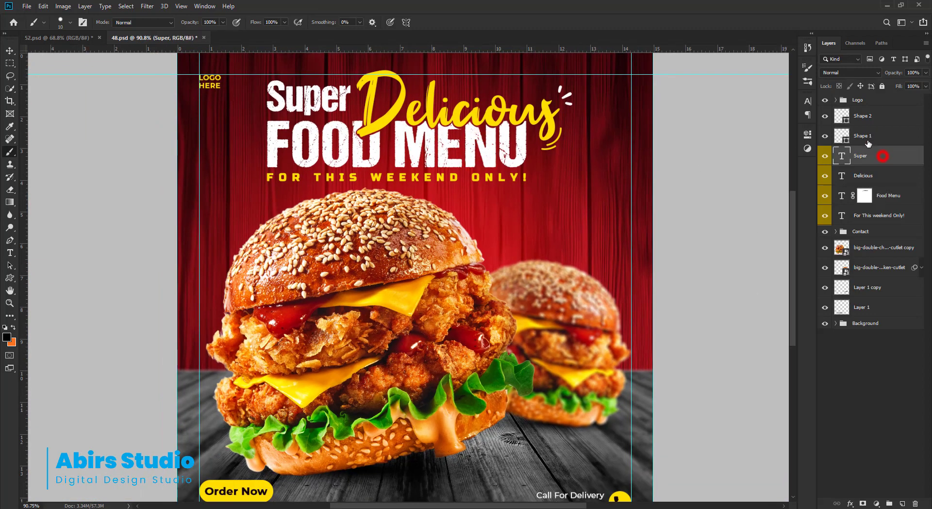
{"action": "left_click", "coordinate": [869, 137]}
{"action": "left_click", "coordinate": [878, 118], "text": "shift"}
{"action": "left_click_drag", "start_coordinate": [884, 118], "coordinate": [876, 217]}
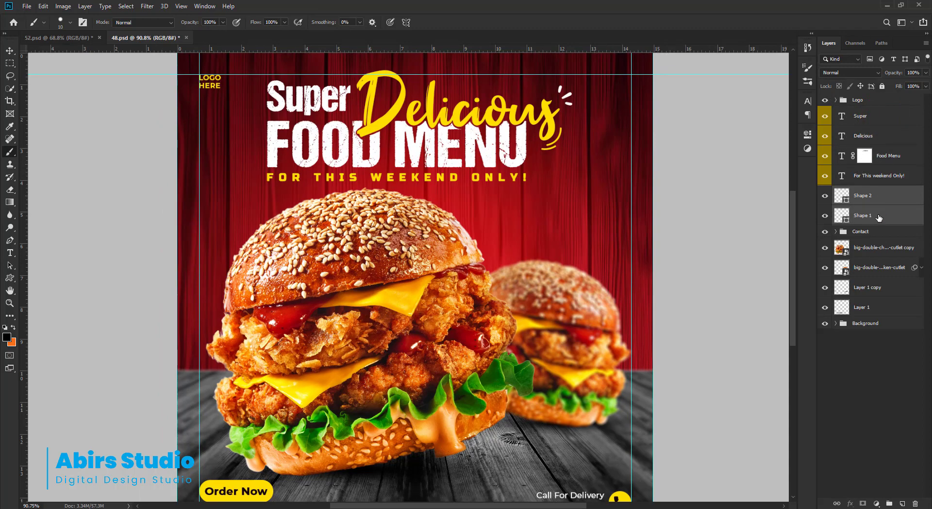
Group the four headline text layers with both shape layers, name the group Title, and check it by toggling its visibility.
{"action": "left_click", "coordinate": [883, 176], "text": "shift"}
{"action": "left_click", "coordinate": [881, 156], "text": "shift"}
{"action": "left_click", "coordinate": [876, 136], "text": "shift"}
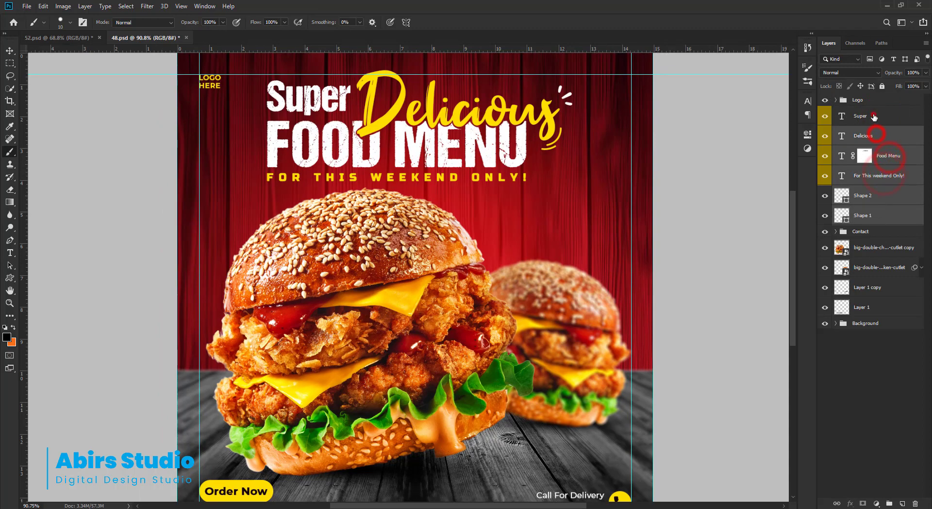
{"action": "left_click", "coordinate": [873, 116], "text": "shift"}
{"action": "key", "text": "ctrl+g"}
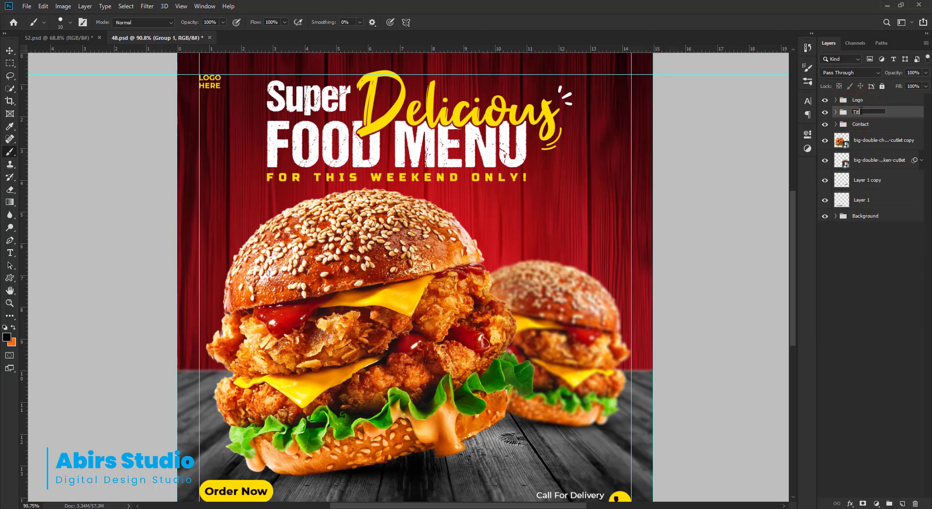
{"action": "left_click", "coordinate": [825, 112]}
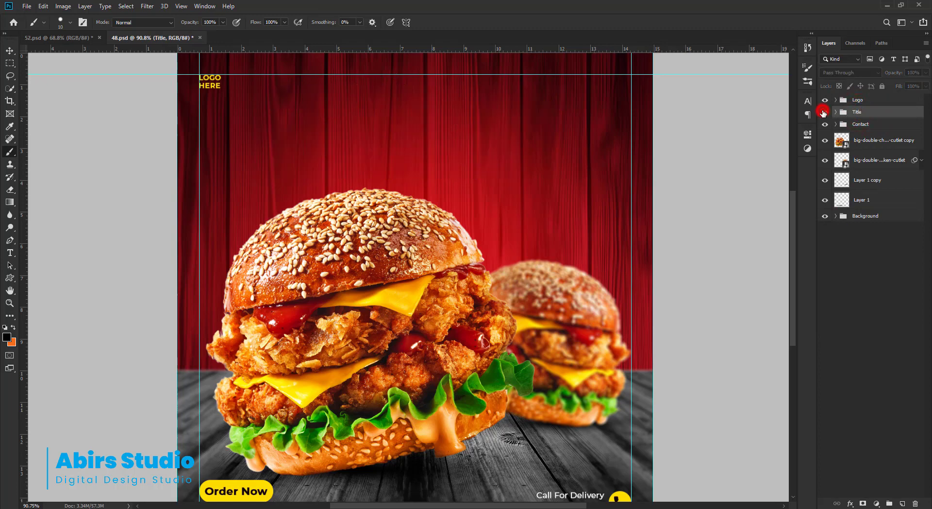
{"action": "left_click", "coordinate": [825, 112]}
{"action": "scroll", "coordinate": [440, 158], "scroll_direction": "down", "scroll_amount": 3}
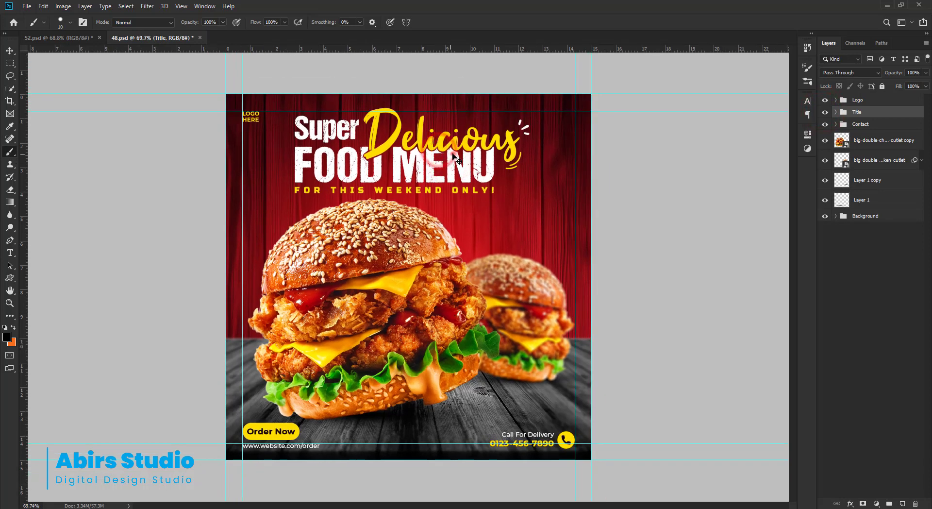
Select the Title group and shift the whole headline slightly right, away from the logo.
{"action": "left_click", "coordinate": [441, 158], "text": "ctrl"}
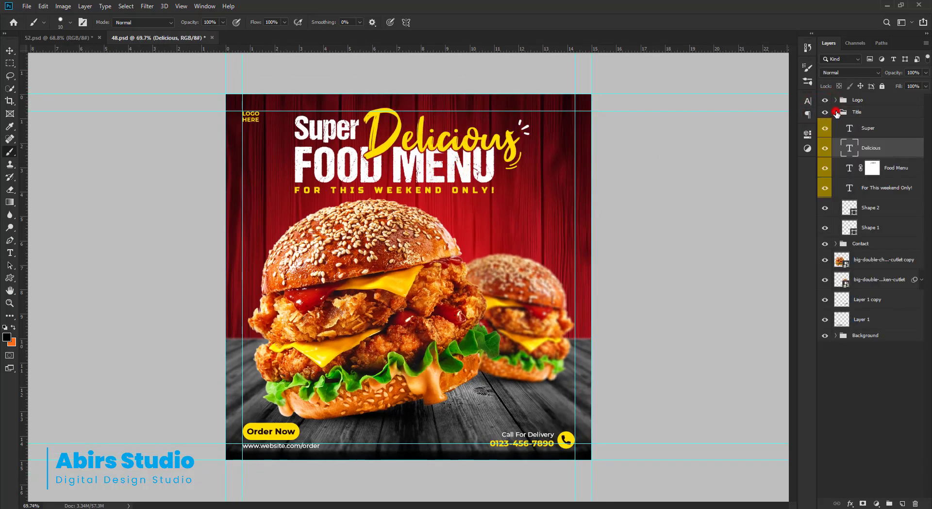
{"action": "left_click", "coordinate": [836, 113]}
{"action": "left_click", "coordinate": [824, 112]}
{"action": "left_click", "coordinate": [825, 112]}
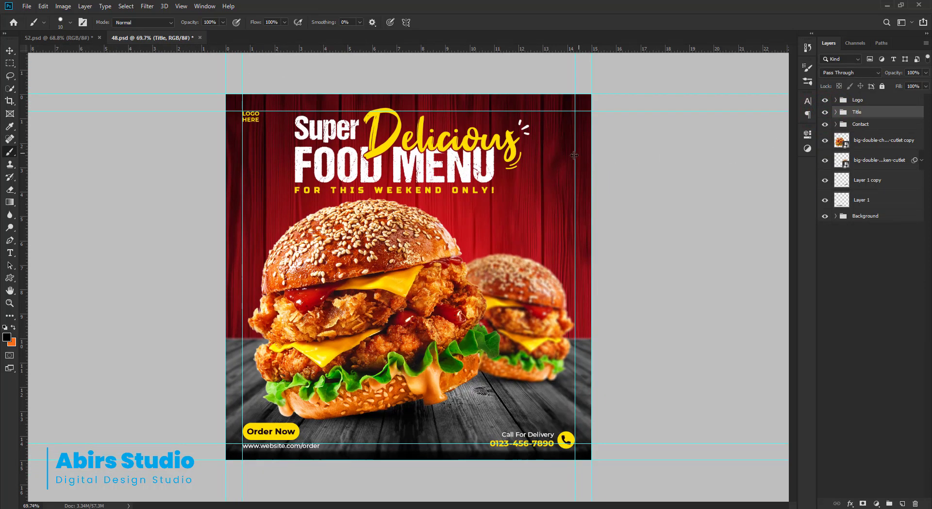
{"action": "key", "text": "ctrl+t"}
{"action": "mouse_move", "coordinate": [445, 151]}
{"action": "left_mouse_down"}
{"action": "mouse_move", "coordinate": [454, 155]}
{"action": "mouse_move", "coordinate": [442, 151]}
{"action": "left_mouse_up"}
{"action": "key", "text": "shift+Right"}
{"action": "key", "text": "shift+Right"}
{"action": "key", "text": "shift+Right"}
{"action": "key", "text": "shift+Right"}
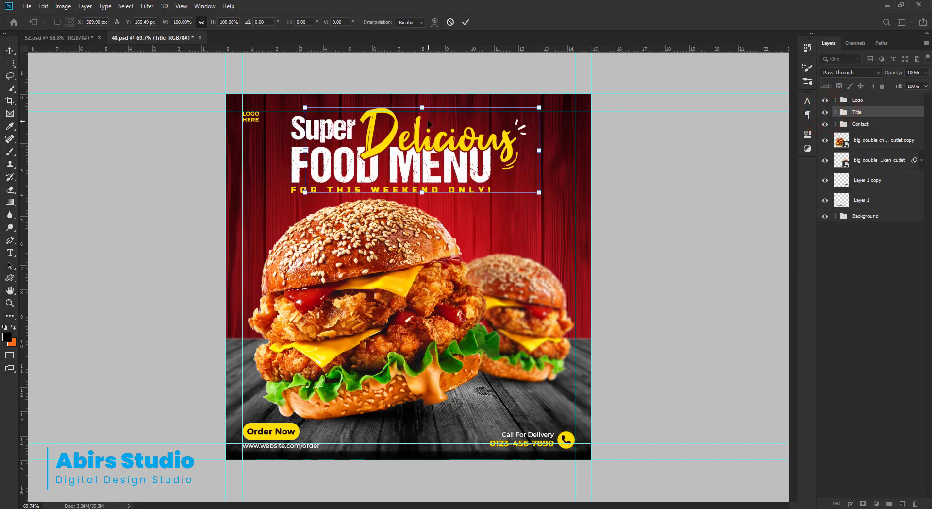
{"action": "key", "text": "shift+Right"}
{"action": "key", "text": "Return"}
Add a new text layer reading Up To in the empty area above the smaller burger.
{"action": "left_click_drag", "start_coordinate": [582, 151], "coordinate": [562, 170]}
{"action": "key", "text": "v"}
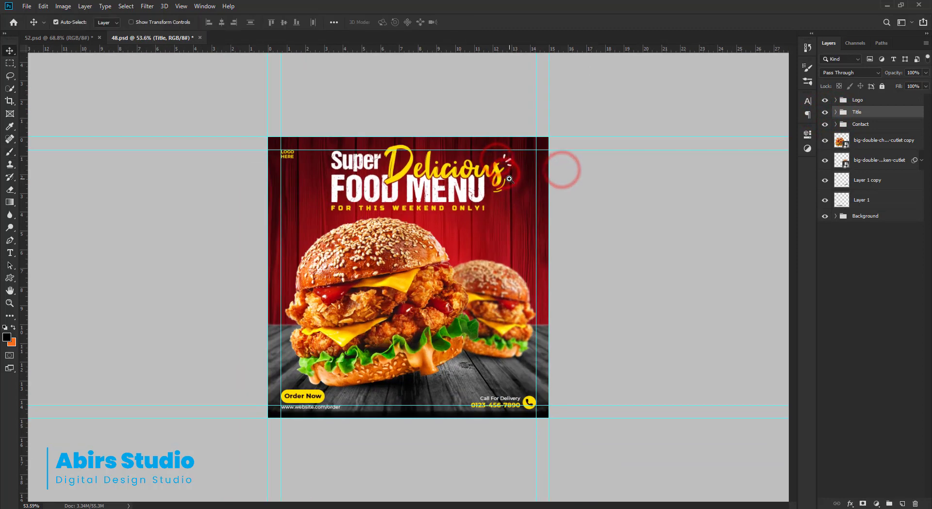
{"action": "left_click", "coordinate": [407, 261], "text": "ctrl"}
{"action": "left_click", "coordinate": [462, 274]}
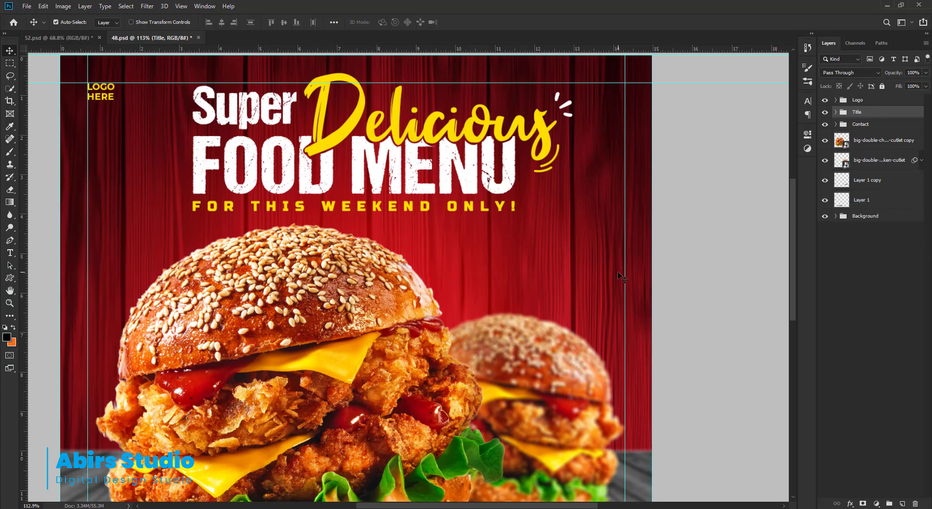
{"action": "key", "text": "t"}
{"action": "left_click", "coordinate": [538, 253]}
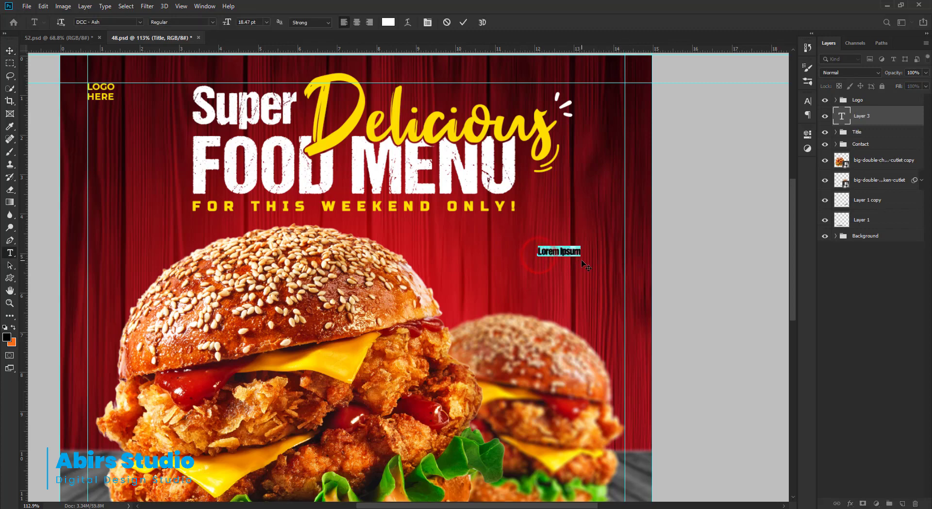
{"action": "key", "text": "BackSpace"}
Set the Up To text in Russo One with All Caps.
{"action": "key", "text": "ctrl+t"}
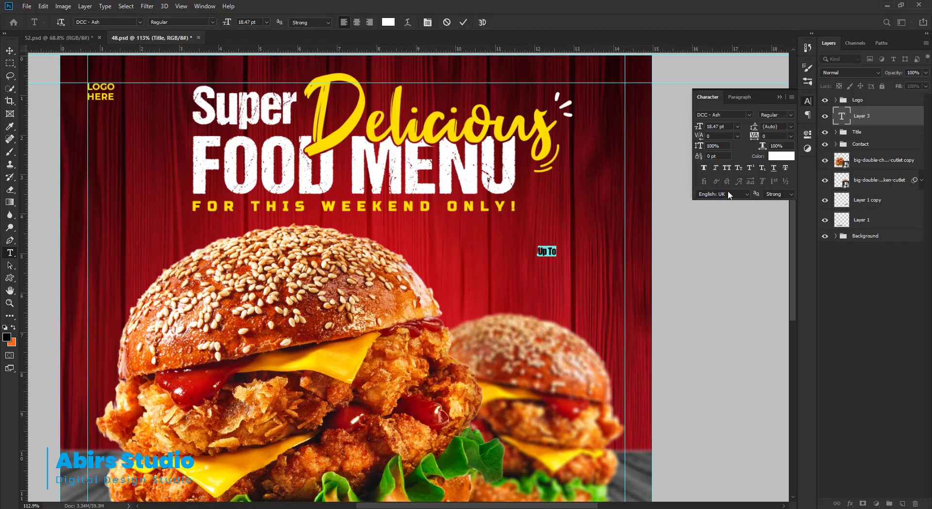
{"action": "left_click", "coordinate": [749, 115]}
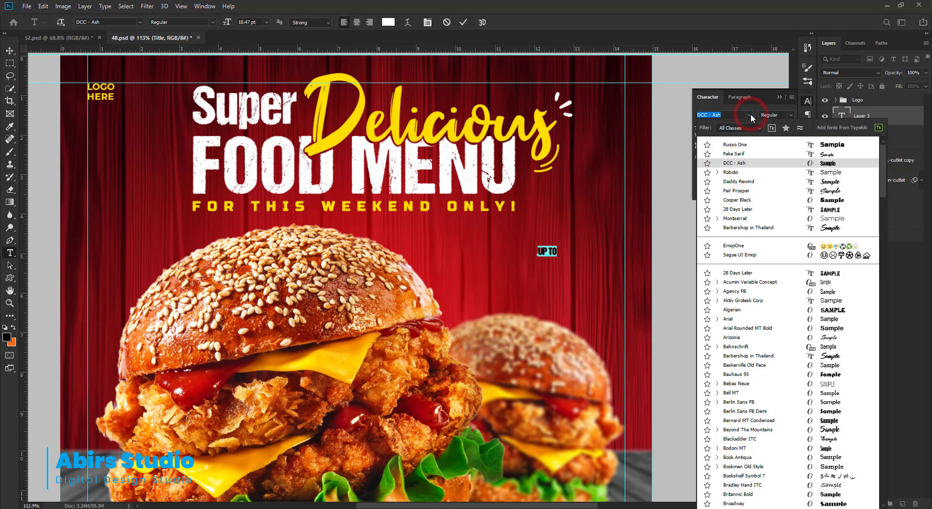
{"action": "left_click", "coordinate": [735, 144]}
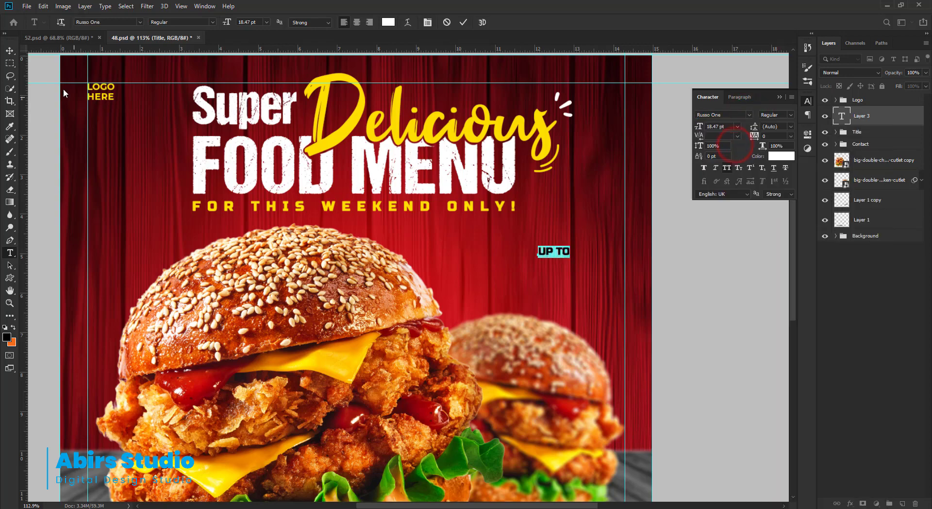
{"action": "left_click", "coordinate": [10, 51]}
Enlarge the UP TO text and set its size to 40 pt.
{"action": "key", "text": "ctrl+t"}
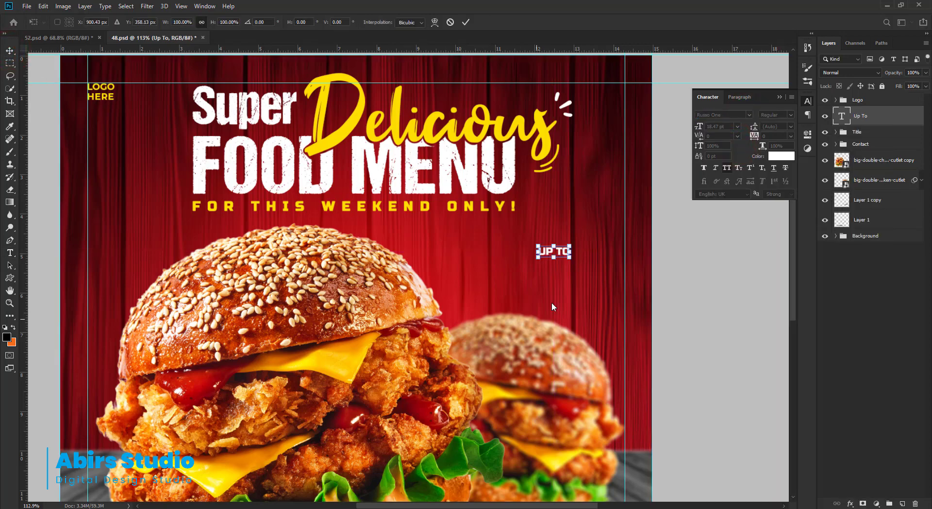
{"action": "left_click_drag", "start_coordinate": [571, 258], "coordinate": [626, 292]}
{"action": "left_click", "coordinate": [10, 52]}
{"action": "double_click", "coordinate": [558, 240]}
{"action": "left_click", "coordinate": [724, 127]}
{"action": "left_click", "coordinate": [458, 22]}
Create a second text layer reading 50% in the same style as UP TO.
{"action": "double_click", "coordinate": [556, 258]}
{"action": "type", "text": "50!"}
{"action": "key", "text": "BackSpace"}
{"action": "type", "text": "%"}
{"action": "left_click", "coordinate": [463, 22]}
Enlarge the 50% text, set its size to 84 pt, and place it directly below UP TO.
{"action": "key", "text": "ctrl+t"}
{"action": "left_click_drag", "start_coordinate": [534, 300], "coordinate": [525, 310]}
{"action": "key", "text": "Return"}
{"action": "scroll", "coordinate": [534, 272], "scroll_direction": "up", "scroll_amount": 2}
{"action": "double_click", "coordinate": [534, 273]}
{"action": "left_click", "coordinate": [723, 126]}
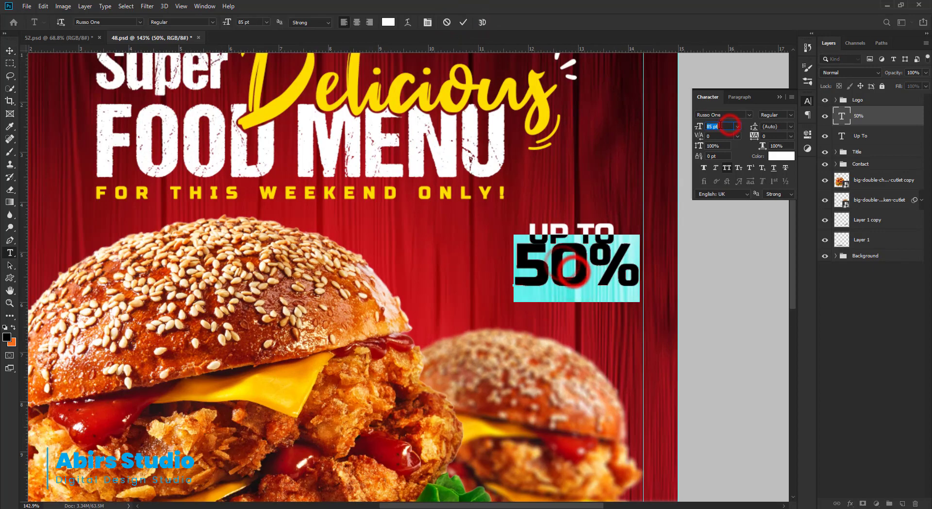
{"action": "type", "text": "84"}
{"action": "left_click", "coordinate": [460, 20]}
{"action": "scroll", "coordinate": [633, 292], "scroll_direction": "up", "scroll_amount": 3}
{"action": "left_click_drag", "start_coordinate": [633, 292], "coordinate": [642, 297]}
Duplicate the UP TO text below 50% and change the copy to DISCOUNT.
{"action": "left_click_drag", "start_coordinate": [630, 238], "coordinate": [624, 340]}
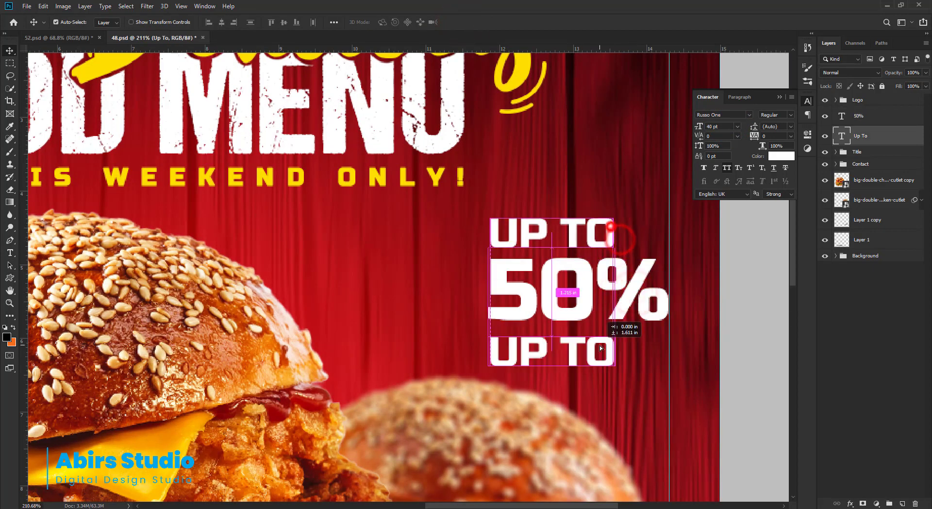
{"action": "double_click", "coordinate": [554, 344]}
{"action": "type", "text": "DISCOUNT"}
{"action": "key", "text": "ctrl+a"}
Set the DISCOUNT text to 34 pt and move it slightly up beneath 50%.
{"action": "left_click", "coordinate": [713, 126]}
{"action": "type", "text": "34"}
{"action": "key", "text": "Return"}
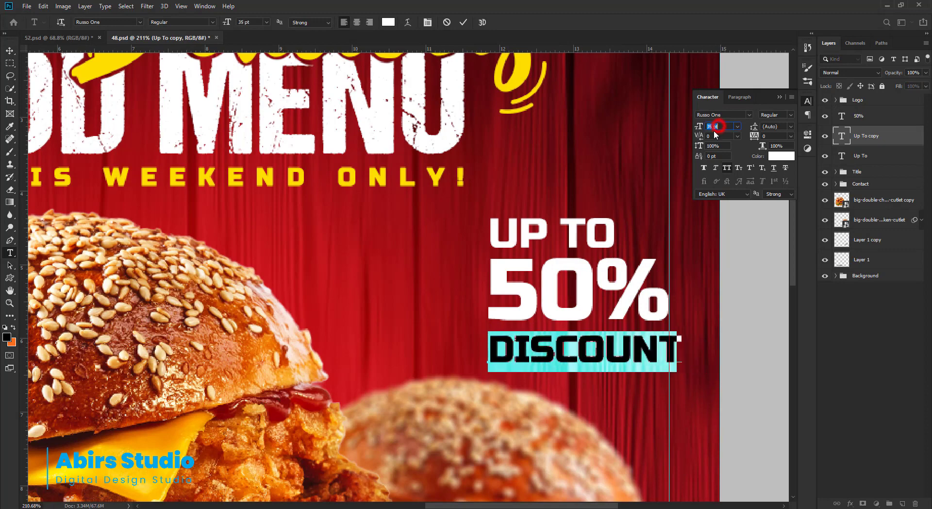
{"action": "left_click", "coordinate": [465, 21]}
{"action": "scroll", "coordinate": [543, 373], "scroll_direction": "up", "scroll_amount": 3}
{"action": "left_click_drag", "start_coordinate": [556, 341], "coordinate": [557, 335]}
Distribute the UP TO, 50% and DISCOUNT text layers evenly in the vertical direction.
{"action": "left_click", "coordinate": [869, 156]}
{"action": "left_click", "coordinate": [869, 119], "text": "shift"}
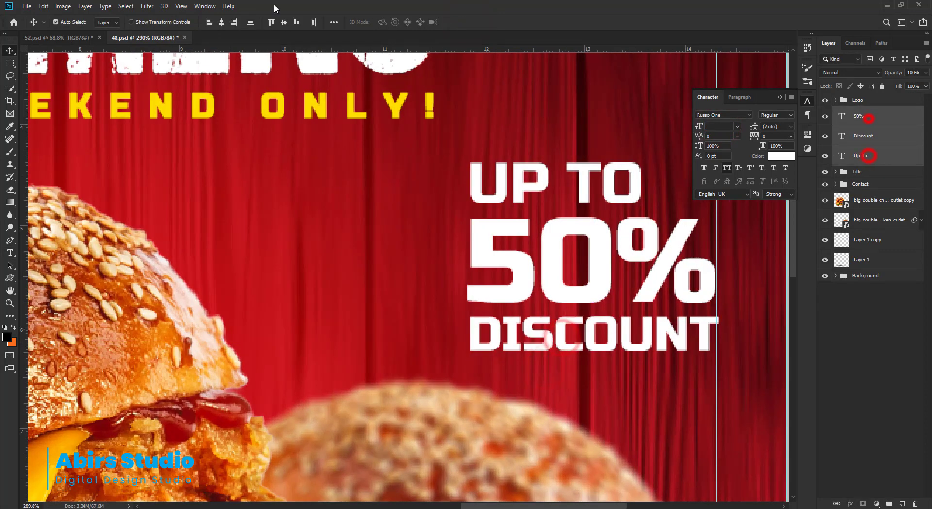
{"action": "left_click", "coordinate": [336, 22]}
{"action": "left_click", "coordinate": [288, 110]}
{"action": "left_click", "coordinate": [336, 20]}
Color the DISCOUNT text yellow (ffde00) by sampling the weekend tagline.
{"action": "left_click", "coordinate": [860, 156]}
{"action": "double_click", "coordinate": [843, 135]}
{"action": "left_click", "coordinate": [779, 156]}
{"action": "left_click", "coordinate": [397, 106]}
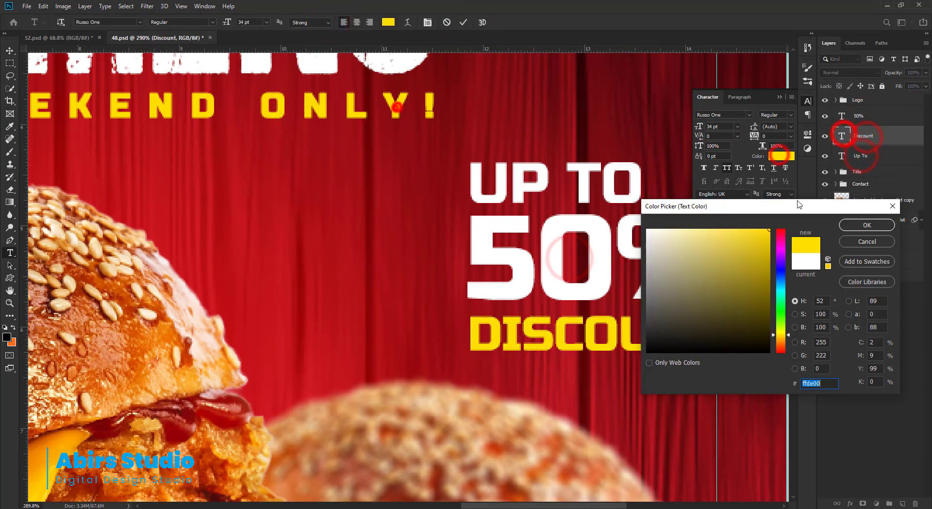
{"action": "left_click", "coordinate": [868, 225]}
{"action": "left_click", "coordinate": [865, 122]}
{"action": "double_click", "coordinate": [843, 117]}
{"action": "left_click", "coordinate": [781, 97]}
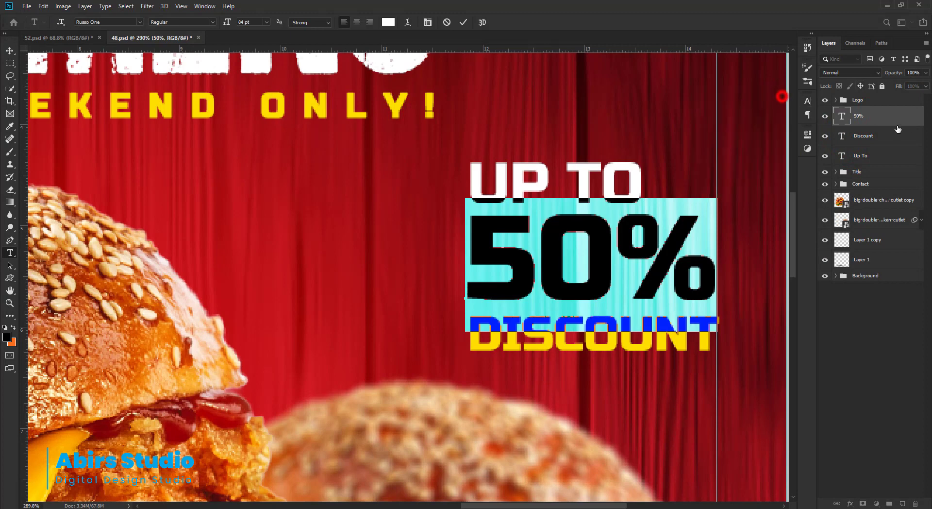
{"action": "key", "text": "Escape"}
{"action": "key", "text": "v"}
Give the 50% text a 2 px white inside stroke and reduce its fill to 0%.
{"action": "left_click", "coordinate": [906, 121]}
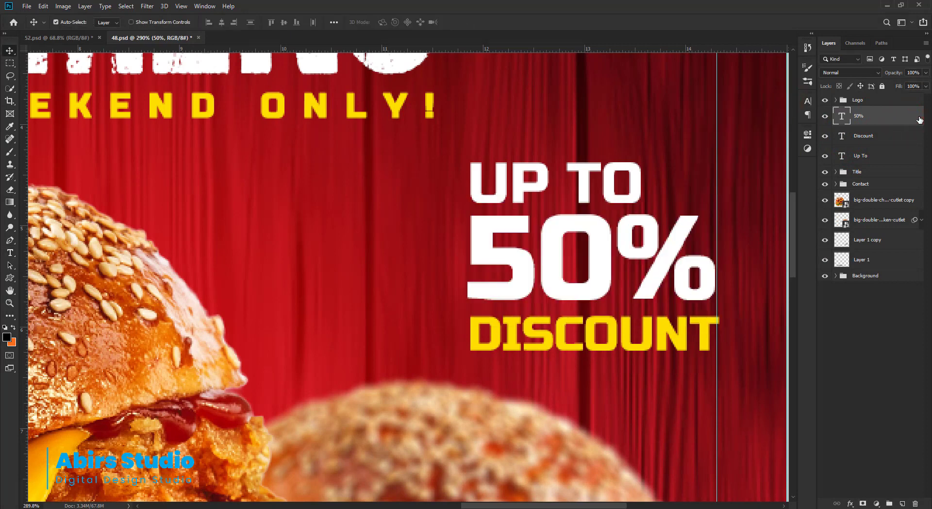
{"action": "double_click", "coordinate": [919, 120]}
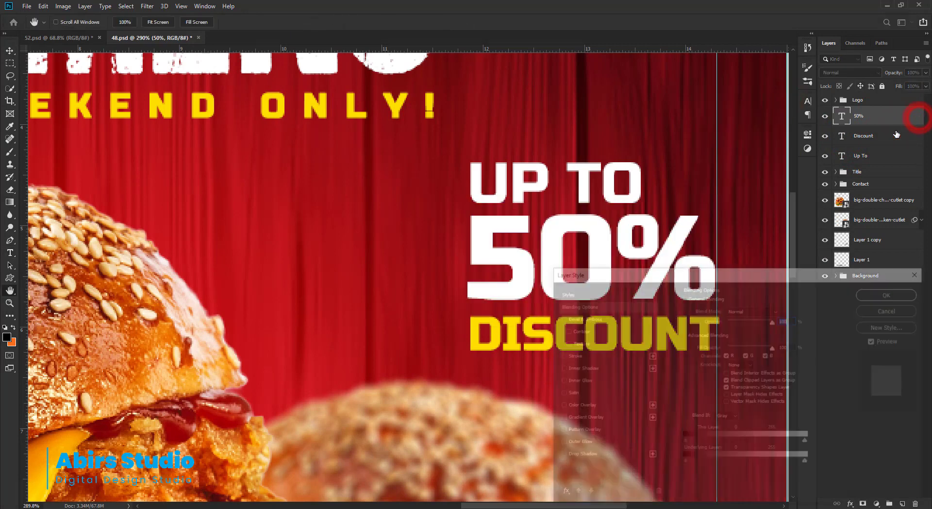
{"action": "left_click", "coordinate": [566, 355]}
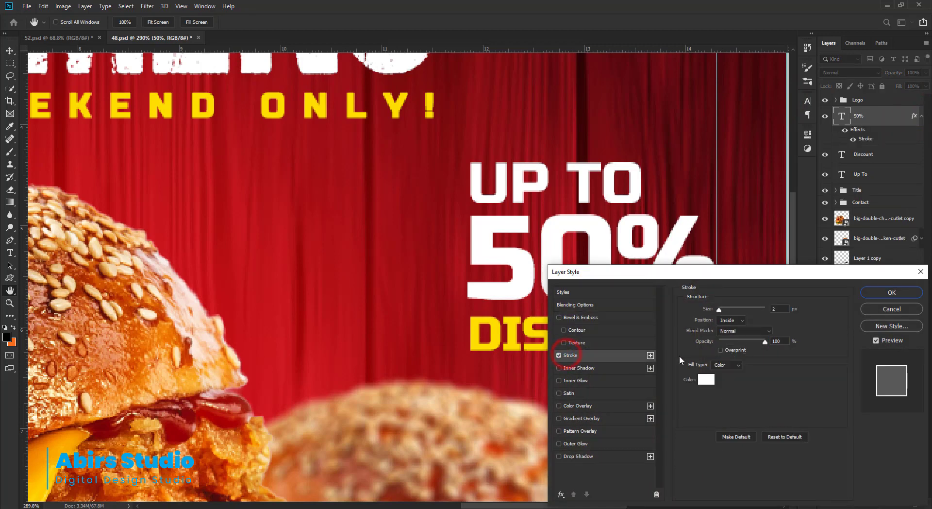
{"action": "left_click", "coordinate": [706, 379]}
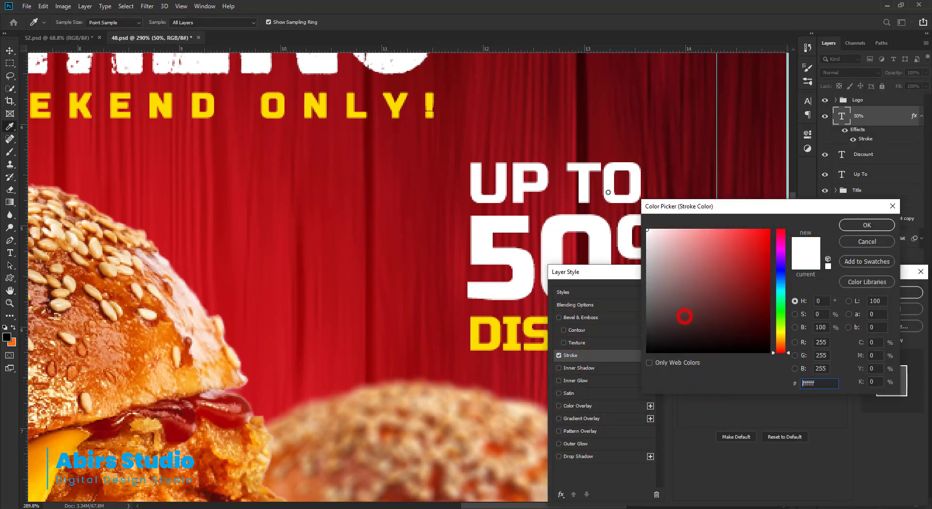
{"action": "left_click", "coordinate": [867, 224]}
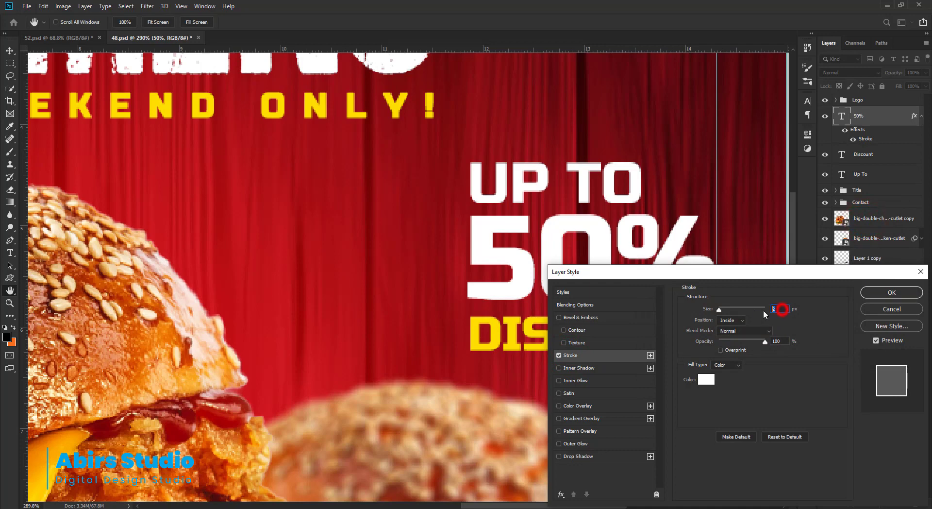
{"action": "left_click", "coordinate": [882, 293]}
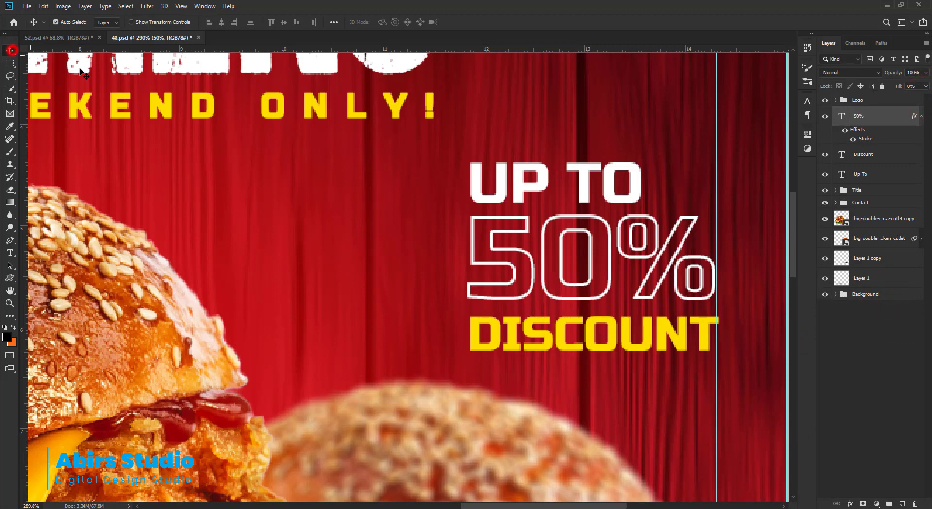
{"action": "left_click", "coordinate": [922, 117]}
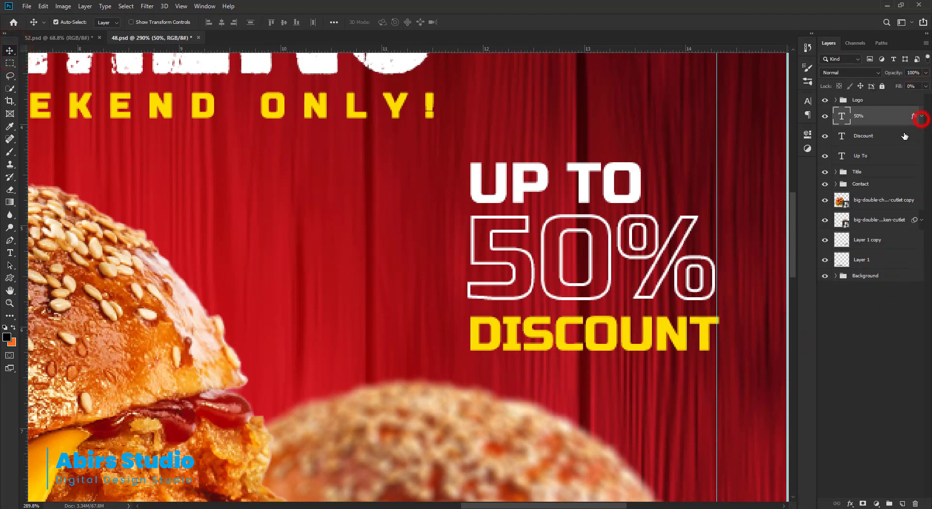
Align the left edges of the 50%, DISCOUNT and UP TO text layers.
{"action": "left_click", "coordinate": [877, 138], "text": "shift"}
{"action": "left_click", "coordinate": [864, 157], "text": "shift"}
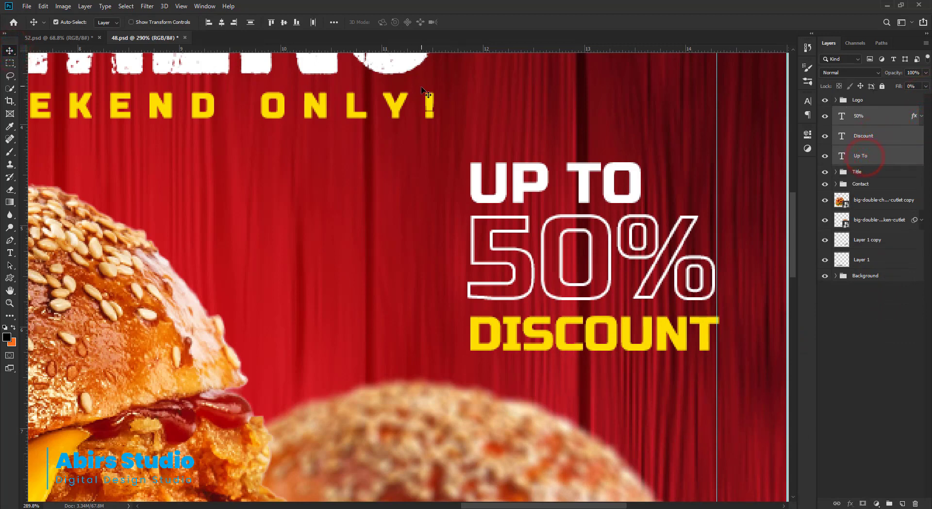
{"action": "key", "text": "t"}
{"action": "key", "text": "v"}
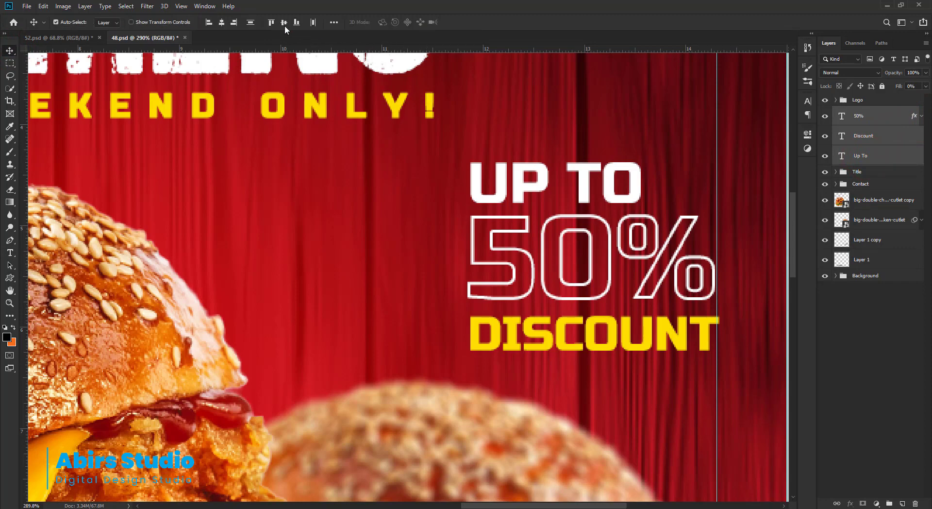
{"action": "left_click", "coordinate": [209, 22]}
{"action": "scroll", "coordinate": [568, 291], "scroll_direction": "down", "scroll_amount": 2}
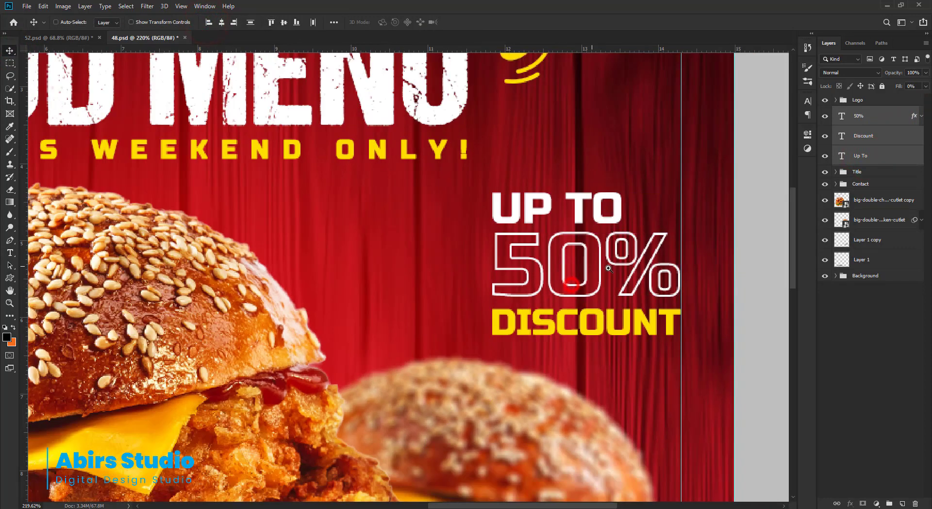
{"action": "left_click_drag", "start_coordinate": [679, 275], "coordinate": [631, 275]}
{"action": "scroll", "coordinate": [640, 280], "scroll_direction": "down", "scroll_amount": 3}
{"action": "scroll", "coordinate": [549, 264], "scroll_direction": "up", "scroll_amount": 2}
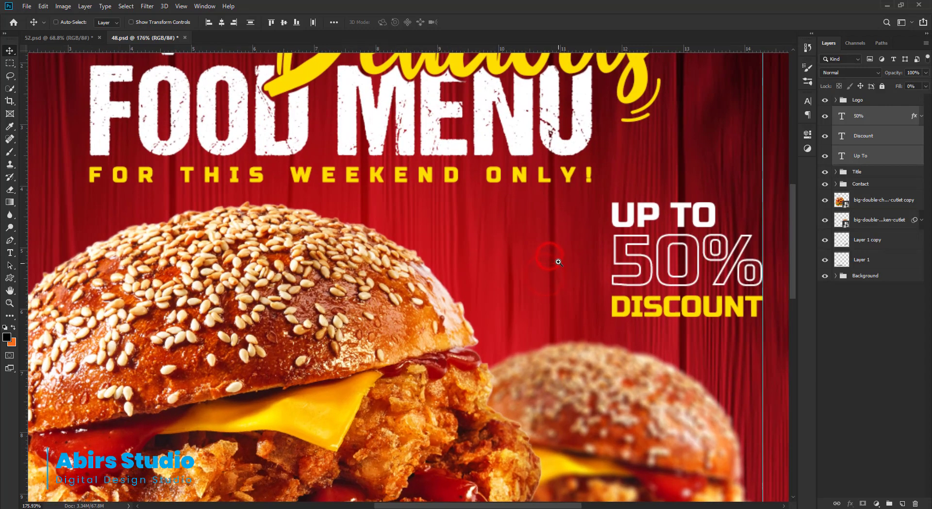
Draw a curved arrow custom shape about 80 × 71 px in the gap between the large burger and the discount text.
{"action": "left_click", "coordinate": [10, 278]}
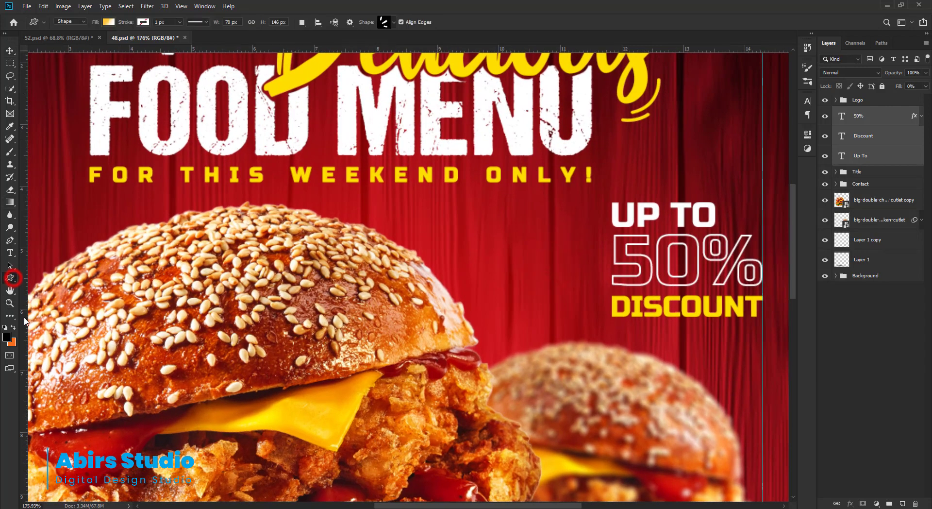
{"action": "right_click", "coordinate": [10, 278]}
{"action": "left_click", "coordinate": [42, 325]}
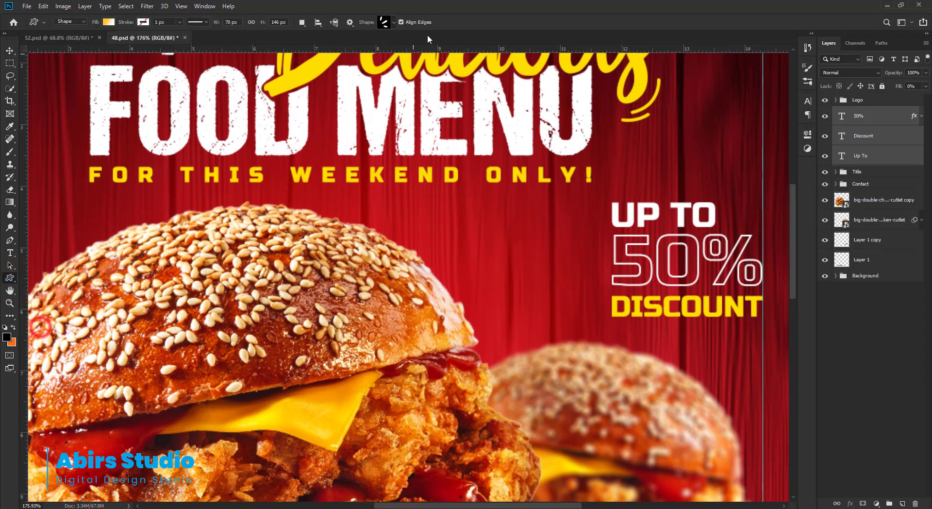
{"action": "left_click", "coordinate": [393, 21]}
{"action": "left_click", "coordinate": [381, 221]}
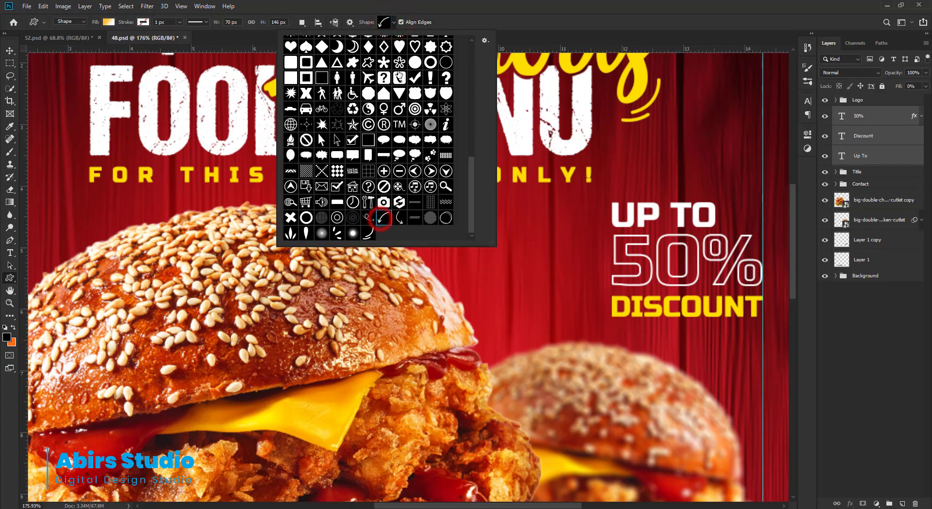
{"action": "left_click", "coordinate": [384, 22]}
{"action": "left_click_drag", "start_coordinate": [486, 258], "coordinate": [565, 308]}
Fill the arrow shape with solid white.
{"action": "key", "text": "a"}
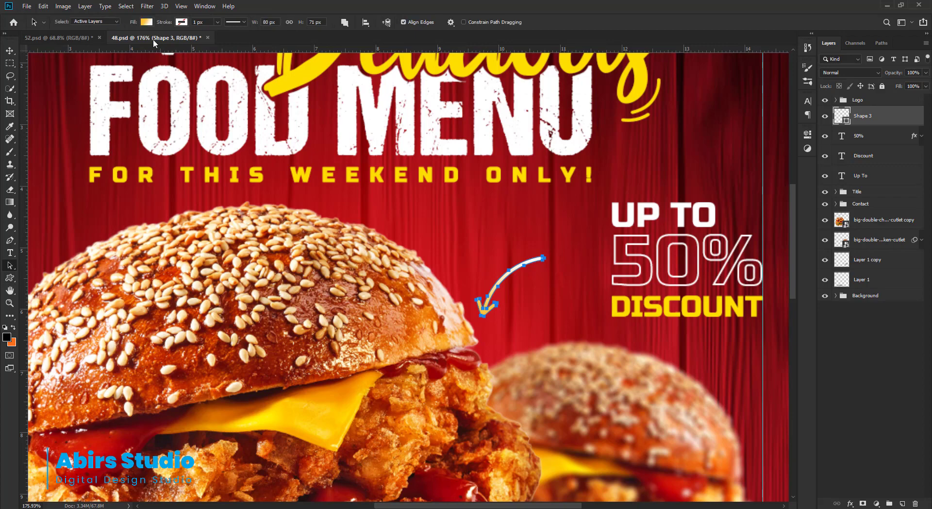
{"action": "left_click", "coordinate": [147, 22]}
{"action": "left_click", "coordinate": [125, 41]}
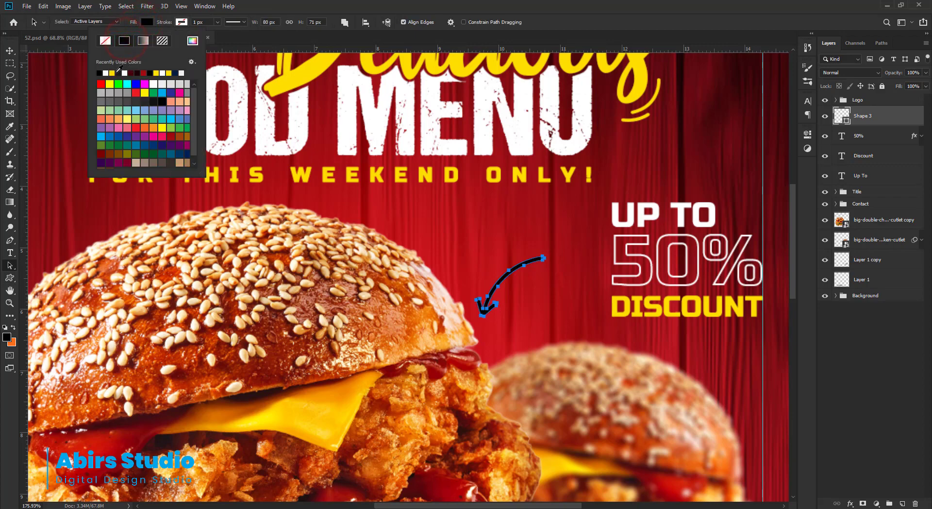
{"action": "left_click", "coordinate": [124, 73]}
{"action": "left_click", "coordinate": [146, 21]}
{"action": "left_click", "coordinate": [9, 51]}
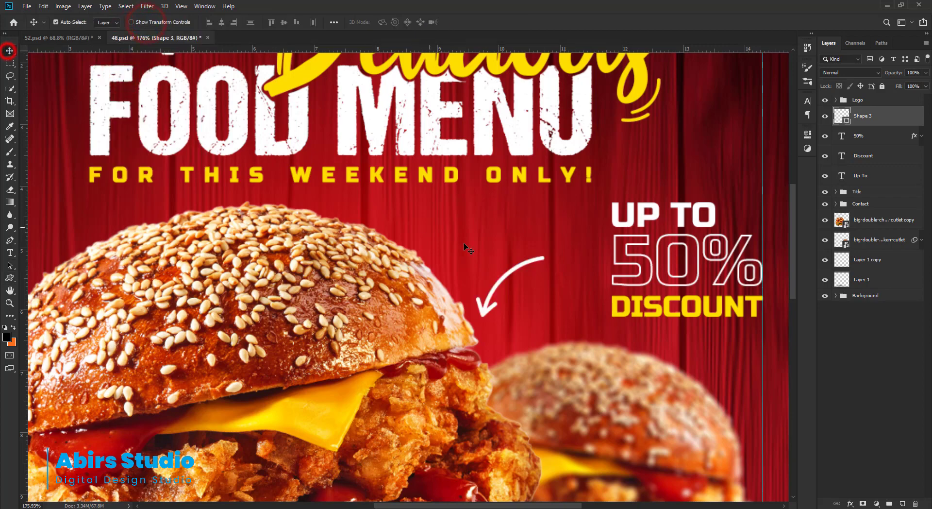
Flip the arrow vertically.
{"action": "key", "text": "ctrl+t"}
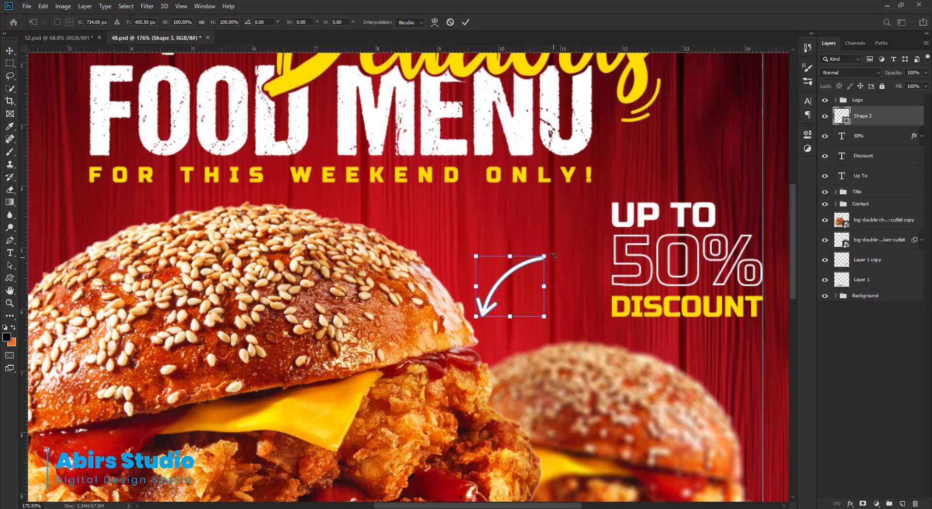
{"action": "right_click", "coordinate": [516, 285]}
{"action": "left_click", "coordinate": [546, 420]}
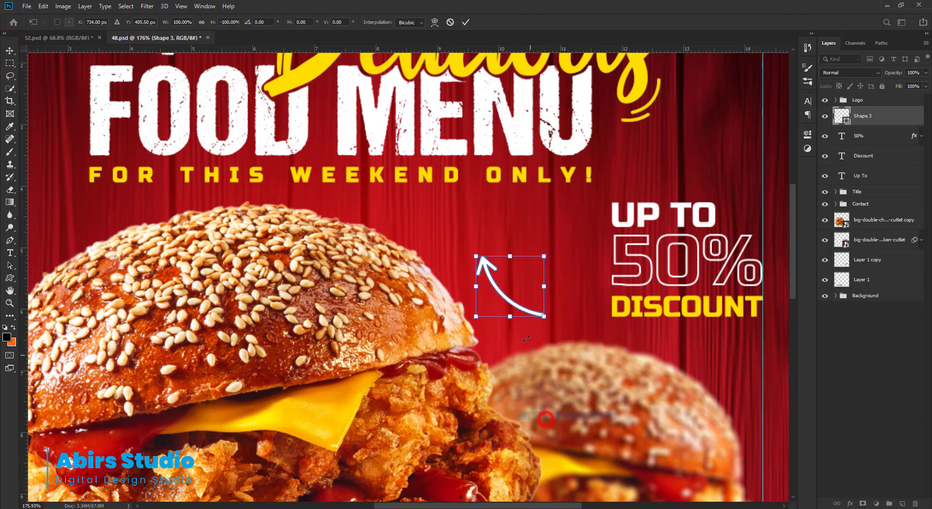
{"action": "right_click", "coordinate": [499, 268]}
{"action": "left_click", "coordinate": [526, 388]}
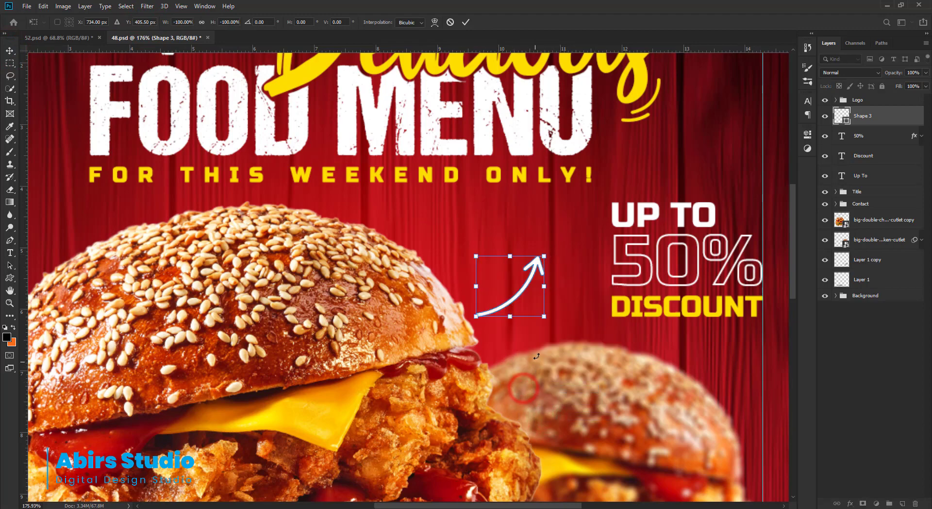
{"action": "key", "text": "ctrl+z"}
{"action": "left_click", "coordinate": [465, 22]}
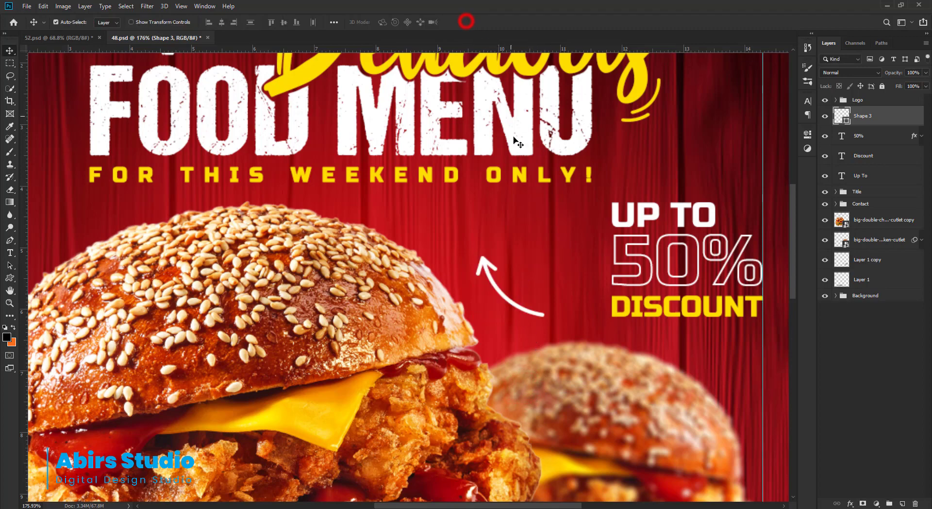
Rotate the arrow so it points toward the 50% text and place it just beside the discount block.
{"action": "key", "text": "ctrl+t"}
{"action": "left_click_drag", "start_coordinate": [565, 236], "coordinate": [543, 408]}
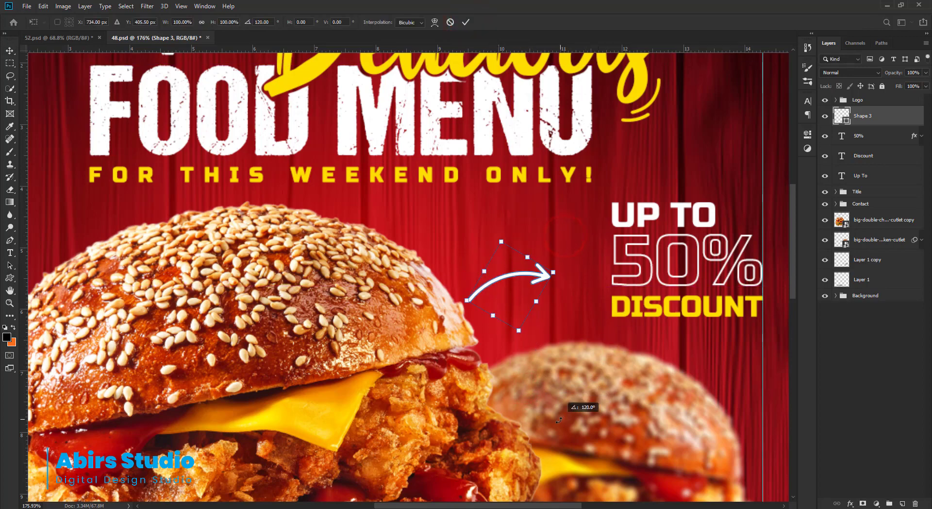
{"action": "left_click_drag", "start_coordinate": [534, 276], "coordinate": [608, 246]}
{"action": "left_click_drag", "start_coordinate": [558, 260], "coordinate": [557, 267]}
{"action": "left_click_drag", "start_coordinate": [613, 258], "coordinate": [609, 246]}
{"action": "left_click_drag", "start_coordinate": [558, 260], "coordinate": [568, 255]}
{"action": "key", "text": "Return"}
{"action": "left_click_drag", "start_coordinate": [718, 270], "coordinate": [692, 212]}
{"action": "left_click_drag", "start_coordinate": [579, 218], "coordinate": [541, 215]}
{"action": "key", "text": "ctrl"}
{"action": "left_click_drag", "start_coordinate": [614, 248], "coordinate": [606, 224]}
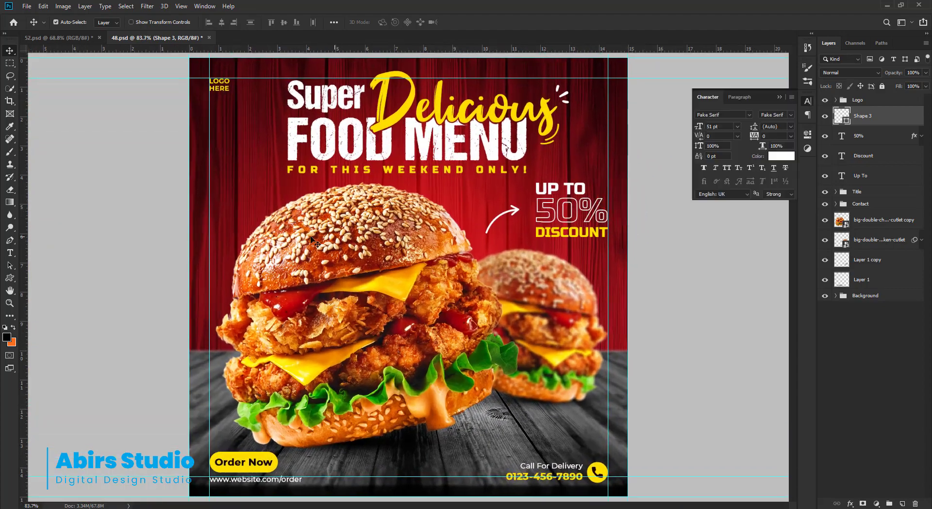
Draw a curved Pen shape about 197 × 168 px above Layer 2, following the large bun's upper-left edge.
{"action": "left_click", "coordinate": [237, 228]}
{"action": "left_click_drag", "start_coordinate": [228, 208], "coordinate": [304, 231]}
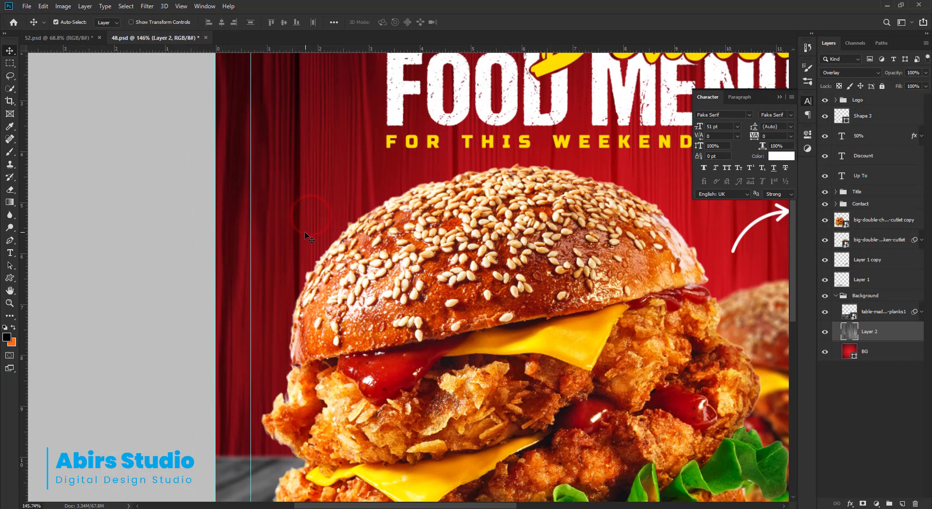
{"action": "key", "text": "p"}
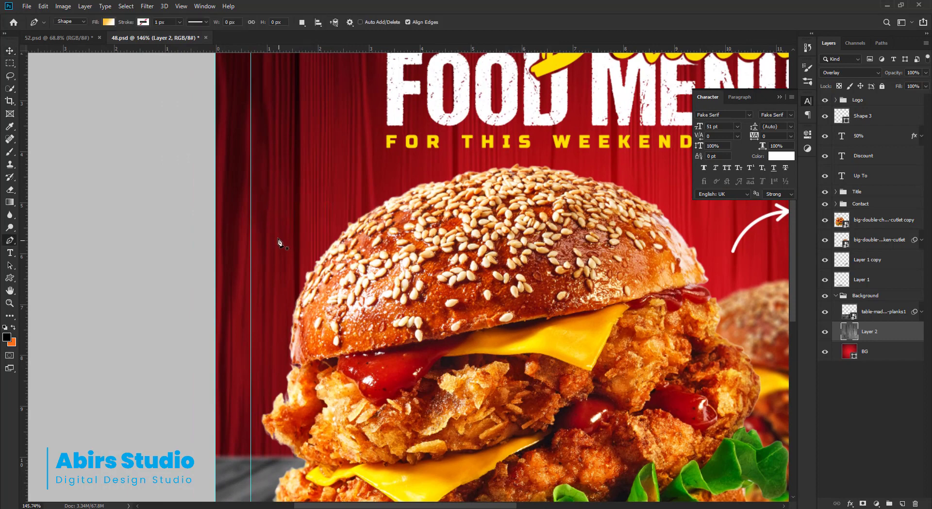
{"action": "left_click", "coordinate": [271, 296]}
{"action": "left_click_drag", "start_coordinate": [411, 177], "coordinate": [506, 167]}
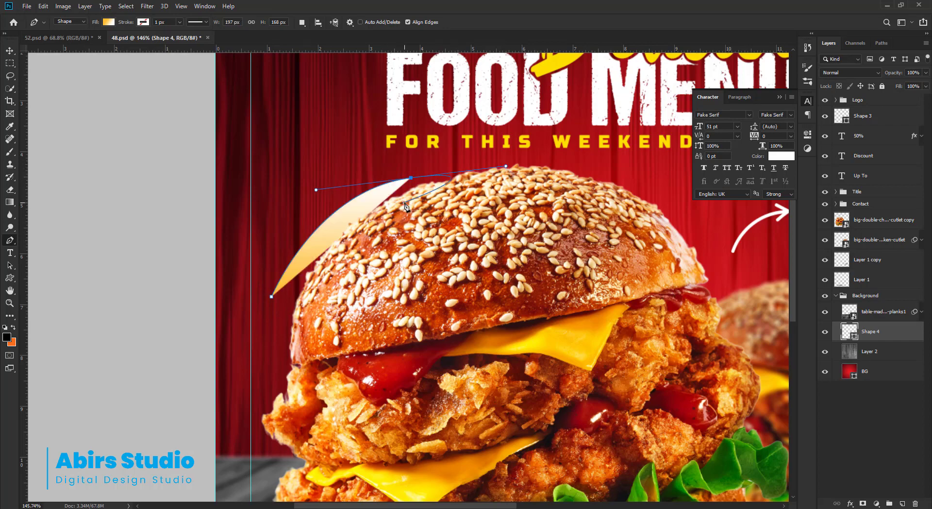
Add the text "Spicy hot and tasty" along the curve and set its font size to 48 pt.
{"action": "key", "text": "t"}
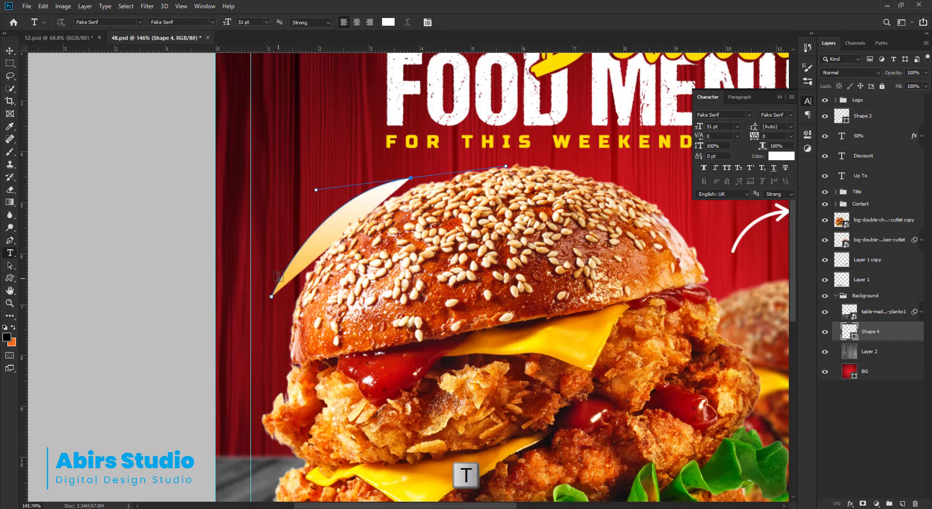
{"action": "left_click", "coordinate": [279, 278]}
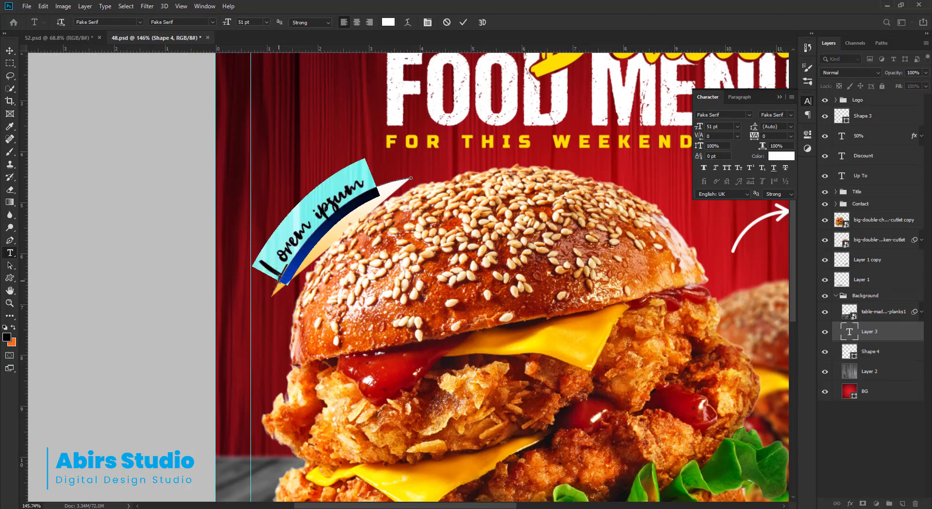
{"action": "key", "text": "BackSpace"}
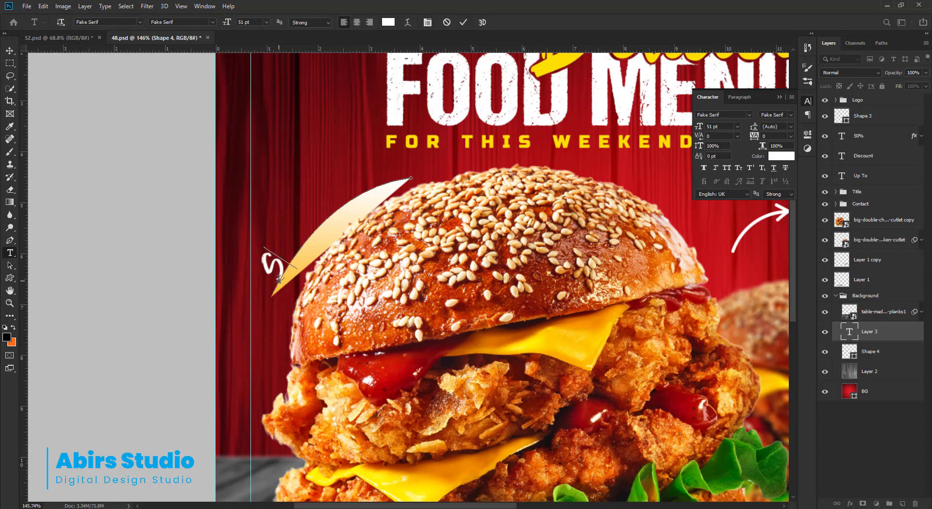
{"action": "type", "text": "Spicy hot and tasty"}
{"action": "key", "text": "ctrl+a"}
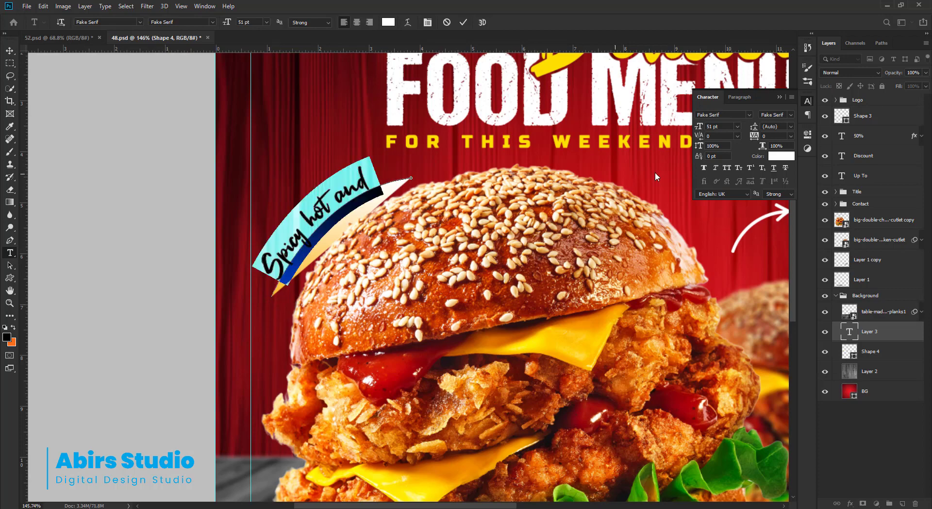
{"action": "double_click", "coordinate": [721, 126]}
{"action": "type", "text": "48"}
{"action": "key", "text": "Return"}
{"action": "left_click", "coordinate": [463, 22]}
Delete the guide curve shape (Shape 4) and reposition the Spicy hot and tasty text beside the bun.
{"action": "left_click", "coordinate": [869, 352]}
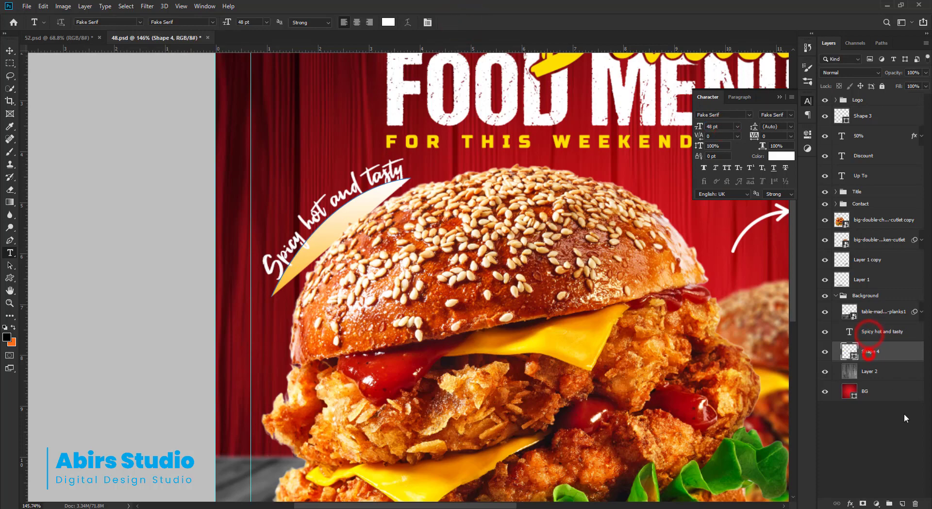
{"action": "left_click", "coordinate": [916, 502]}
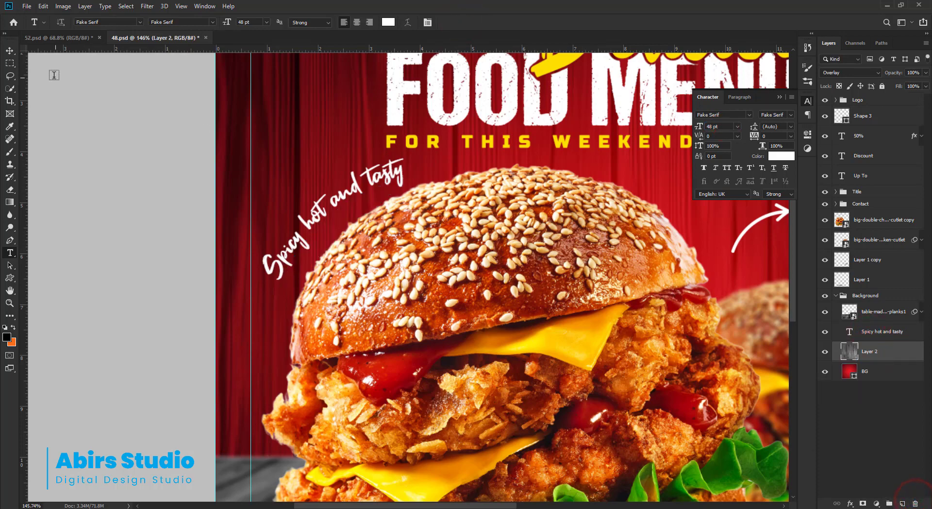
{"action": "left_click", "coordinate": [10, 51]}
{"action": "scroll", "coordinate": [312, 162], "scroll_direction": "up", "scroll_amount": 2}
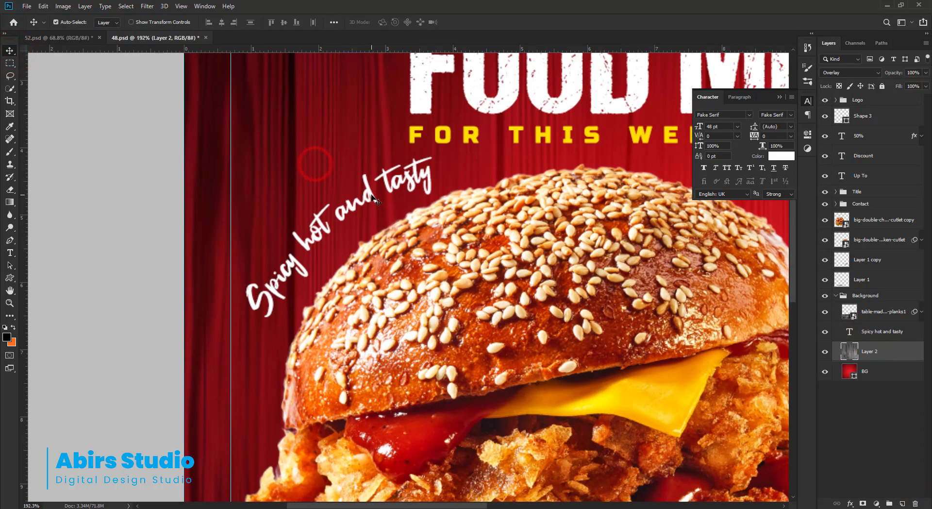
{"action": "left_click_drag", "start_coordinate": [350, 194], "coordinate": [360, 206]}
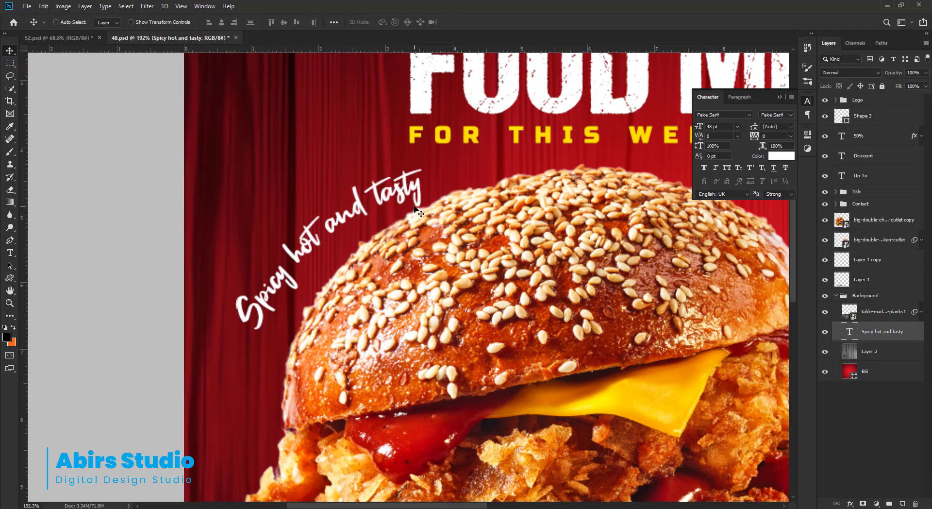
{"action": "key", "text": "a"}
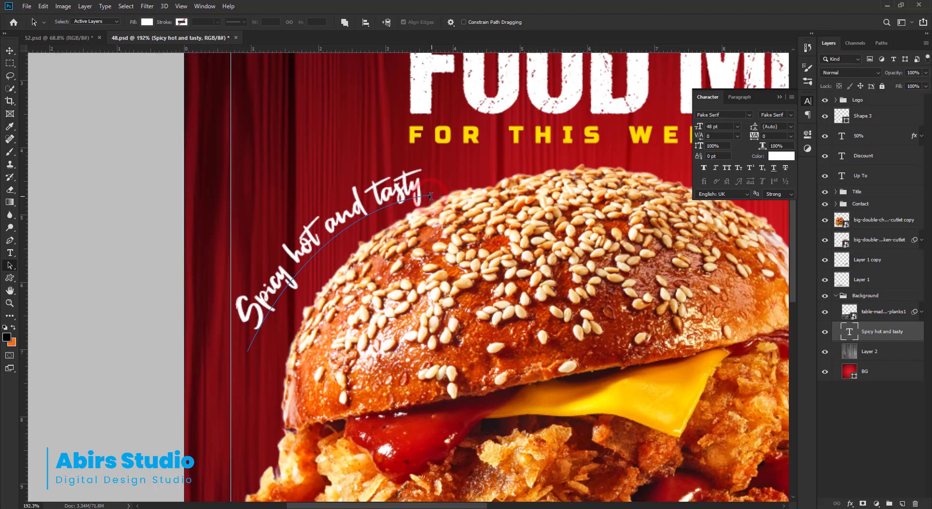
{"action": "left_click", "coordinate": [10, 51]}
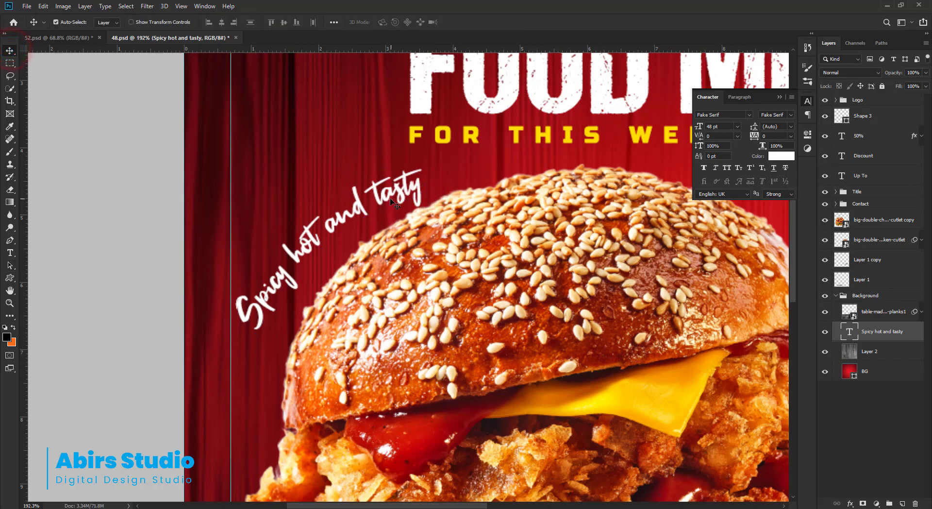
{"action": "left_click_drag", "start_coordinate": [389, 197], "coordinate": [394, 194]}
Rotate the curved tagline slightly counterclockwise and nudge it along the bun's edge.
{"action": "key", "text": "ctrl+t"}
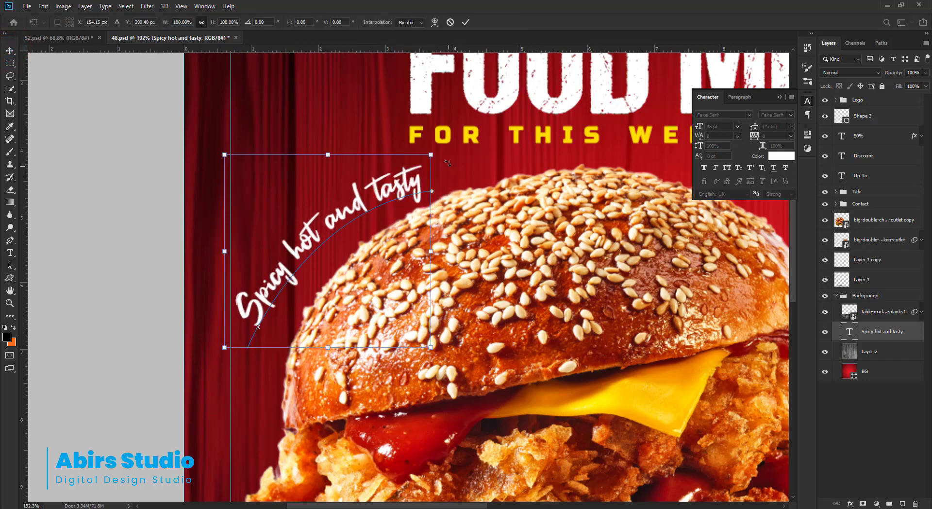
{"action": "mouse_move", "coordinate": [433, 167]}
{"action": "left_mouse_down"}
{"action": "mouse_move", "coordinate": [438, 144]}
{"action": "mouse_move", "coordinate": [435, 159]}
{"action": "left_mouse_up"}
{"action": "left_click_drag", "start_coordinate": [400, 188], "coordinate": [398, 192]}
{"action": "key", "text": "Return"}
Adjust the tagline's text path points so the curve follows the bun's outline.
{"action": "key", "text": "a"}
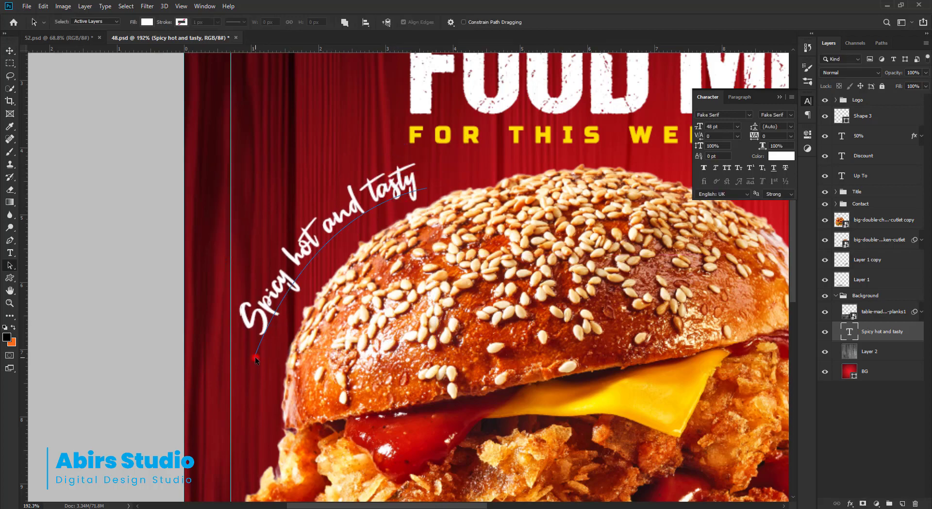
{"action": "left_click_drag", "start_coordinate": [259, 360], "coordinate": [258, 359]}
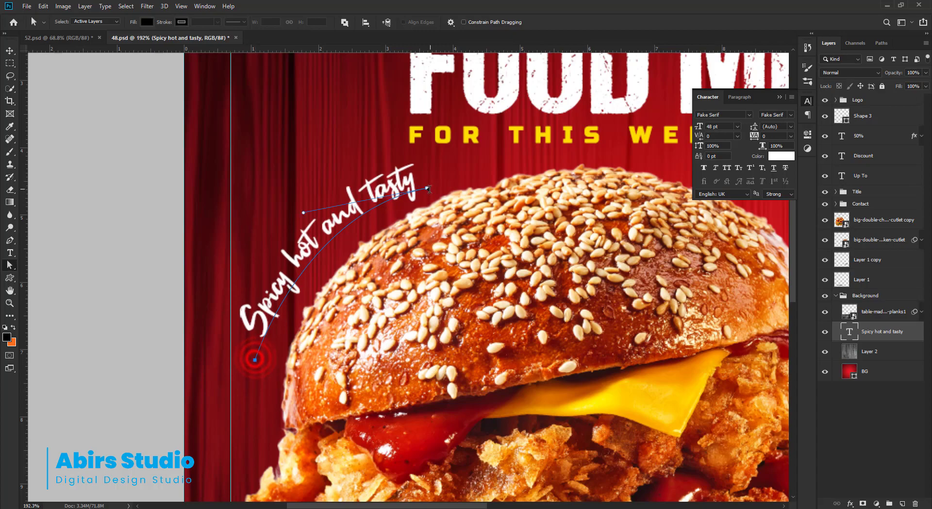
{"action": "left_click_drag", "start_coordinate": [313, 206], "coordinate": [308, 202]}
{"action": "left_click", "coordinate": [279, 187]}
{"action": "left_click_drag", "start_coordinate": [366, 244], "coordinate": [326, 219]}
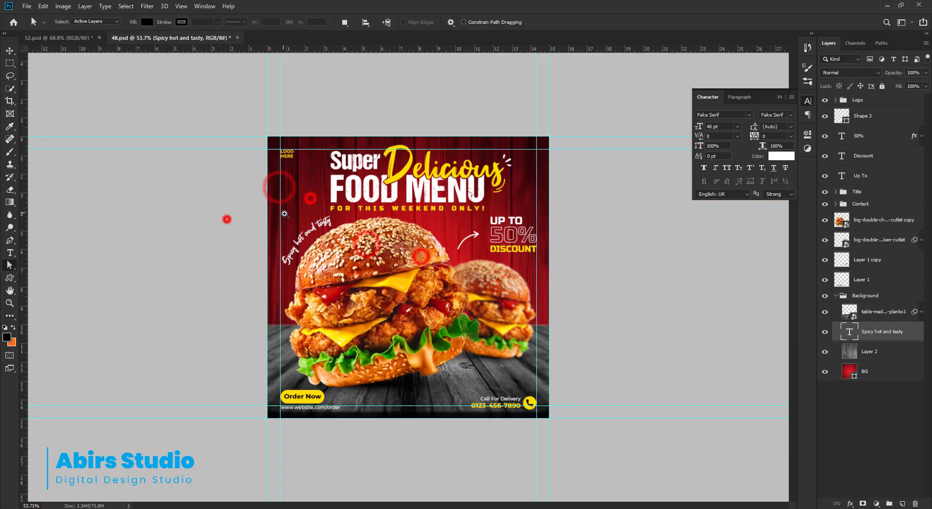
Fine-tune the rotation and position of the curved tagline next to the large burger with Free Transform.
{"action": "left_click_drag", "start_coordinate": [226, 218], "coordinate": [252, 220]}
{"action": "key", "text": "ctrl+t"}
{"action": "left_click_drag", "start_coordinate": [195, 227], "coordinate": [197, 231]}
{"action": "left_click_drag", "start_coordinate": [315, 165], "coordinate": [311, 161]}
{"action": "left_click_drag", "start_coordinate": [224, 223], "coordinate": [222, 225]}
{"action": "key", "text": "Return"}
{"action": "key", "text": "ctrl+t"}
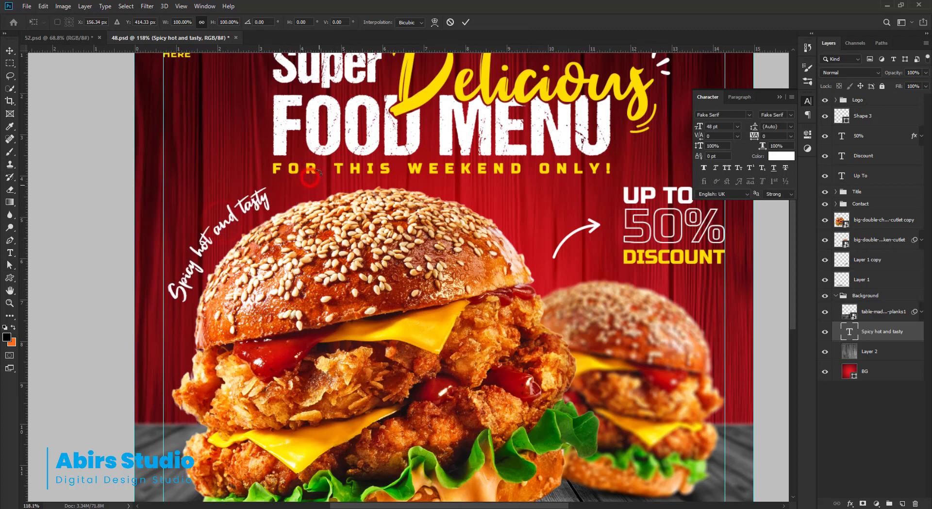
{"action": "left_click_drag", "start_coordinate": [312, 173], "coordinate": [316, 166]}
{"action": "key", "text": "Return"}
Capitalize the word hot so the curved tagline reads "Spicy Hot and tasty".
{"action": "key", "text": "t"}
{"action": "left_click_drag", "start_coordinate": [200, 250], "coordinate": [196, 260]}
{"action": "type", "text": "H"}
{"action": "left_click", "coordinate": [462, 22]}
{"action": "scroll", "coordinate": [197, 250], "scroll_direction": "down", "scroll_amount": 3}
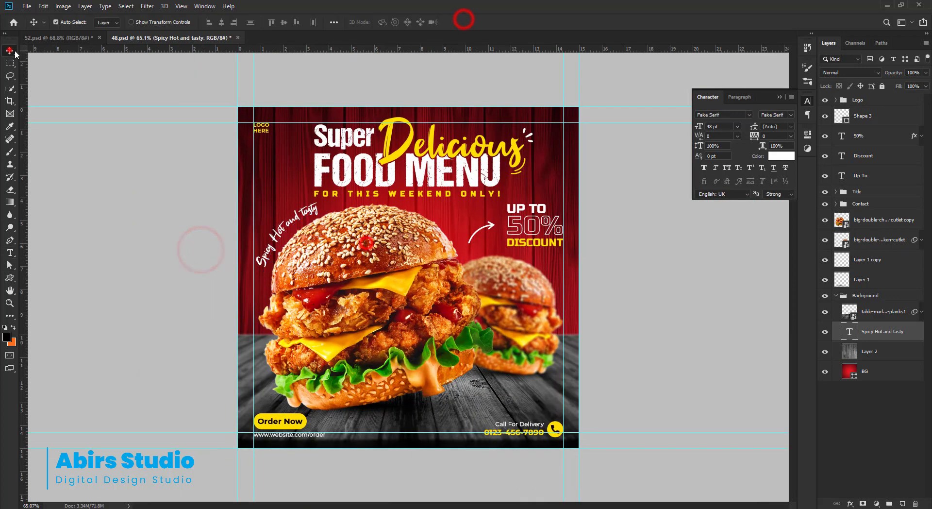
{"action": "left_click", "coordinate": [9, 50]}
{"action": "scroll", "coordinate": [632, 208], "scroll_direction": "up", "scroll_amount": 1}
{"action": "scroll", "coordinate": [485, 227], "scroll_direction": "down", "scroll_amount": 1}
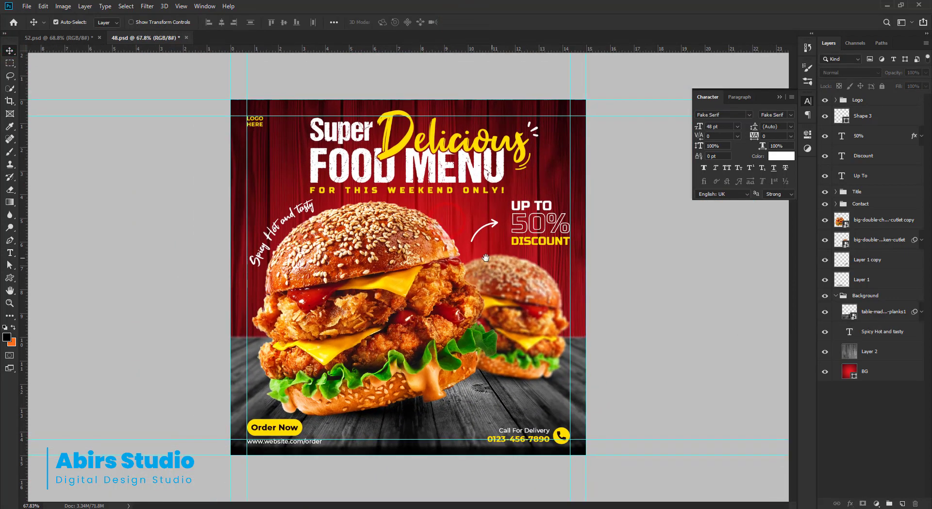
Draw a dot-grid custom shape about 53 × 81 px below the logo, on a layer directly above the Background group.
{"action": "left_click", "coordinate": [869, 295]}
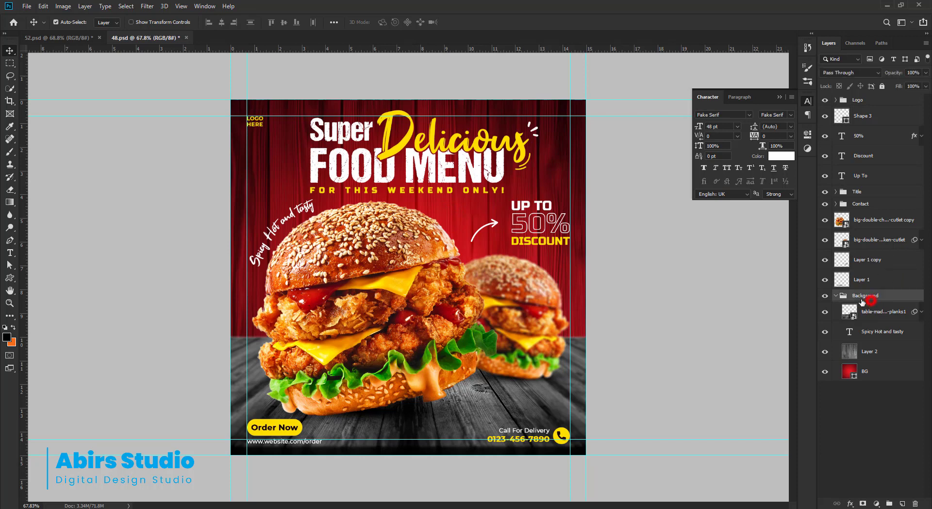
{"action": "left_click", "coordinate": [835, 295]}
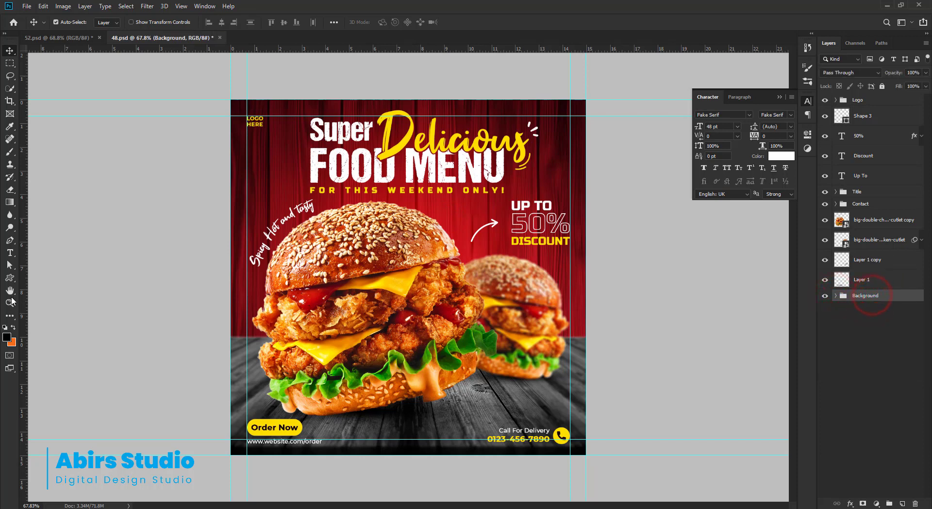
{"action": "right_click", "coordinate": [9, 281]}
{"action": "left_click", "coordinate": [55, 328]}
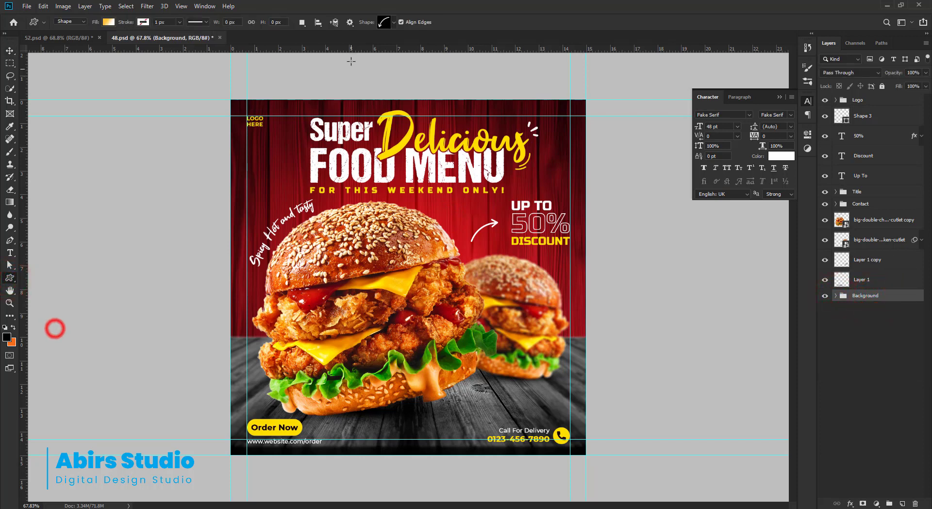
{"action": "left_click", "coordinate": [392, 22]}
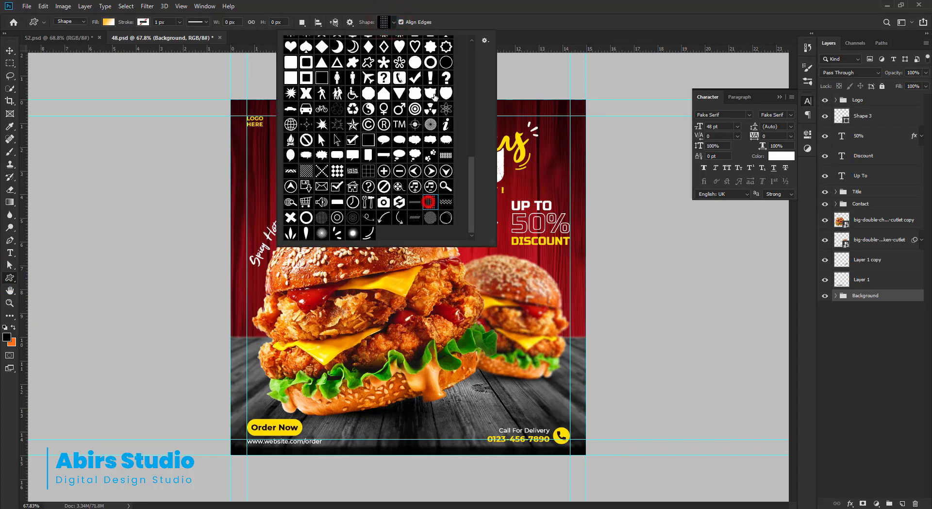
{"action": "left_click", "coordinate": [391, 22]}
{"action": "left_click_drag", "start_coordinate": [249, 146], "coordinate": [345, 169]}
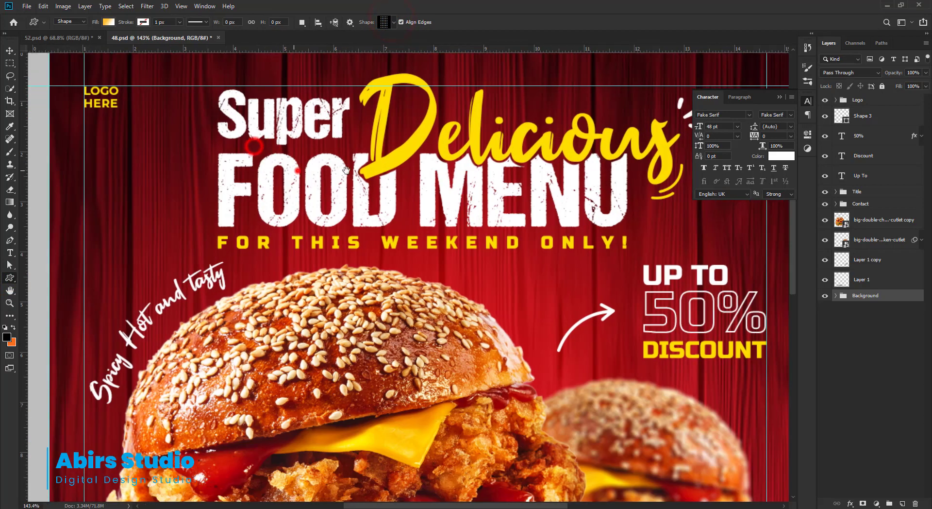
{"action": "left_click_drag", "start_coordinate": [243, 152], "coordinate": [286, 218]}
{"action": "key", "text": "v"}
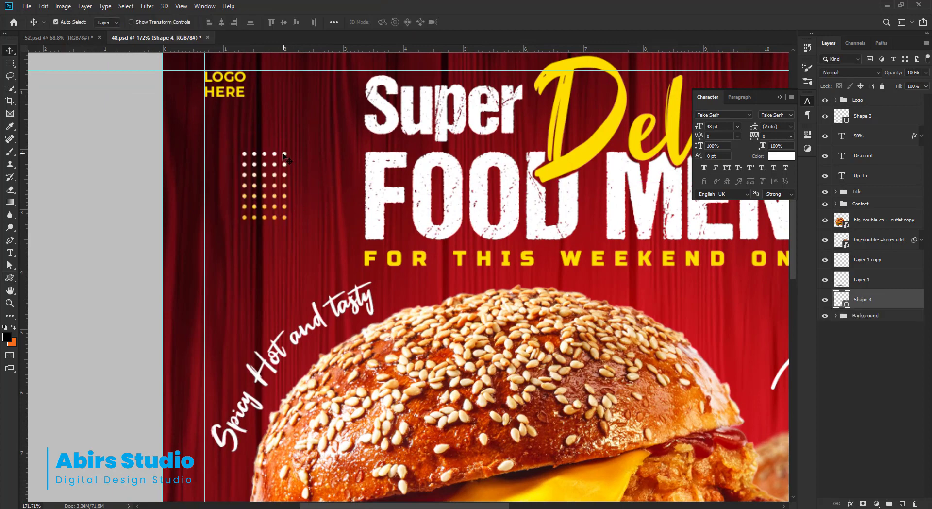
Change the dot grid's gradient fill to solid white.
{"action": "left_click", "coordinate": [283, 154]}
{"action": "key", "text": "a"}
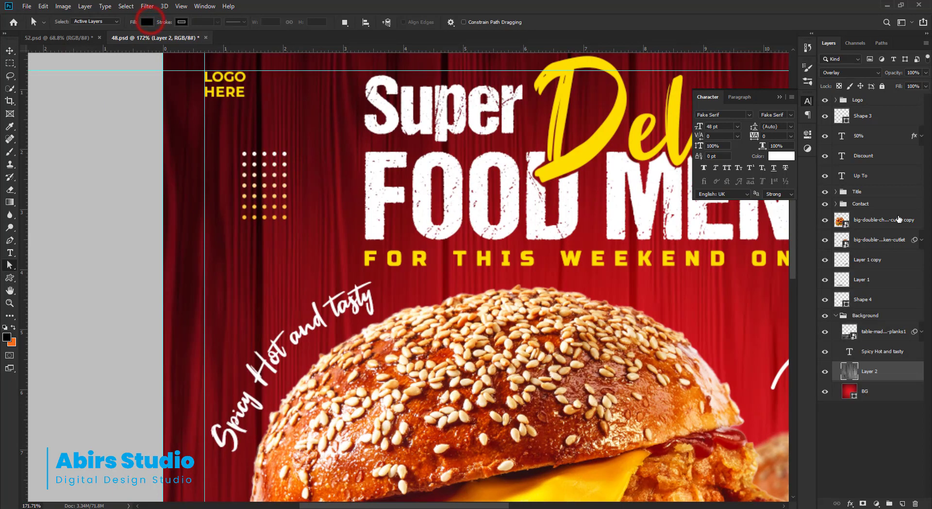
{"action": "left_click", "coordinate": [836, 315]}
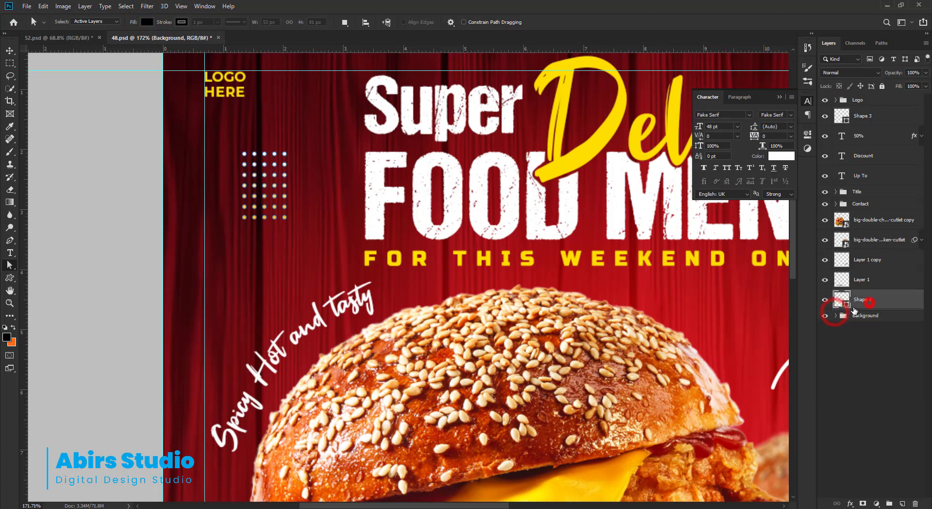
{"action": "left_click", "coordinate": [842, 300]}
{"action": "left_click", "coordinate": [146, 21]}
{"action": "left_click", "coordinate": [124, 40]}
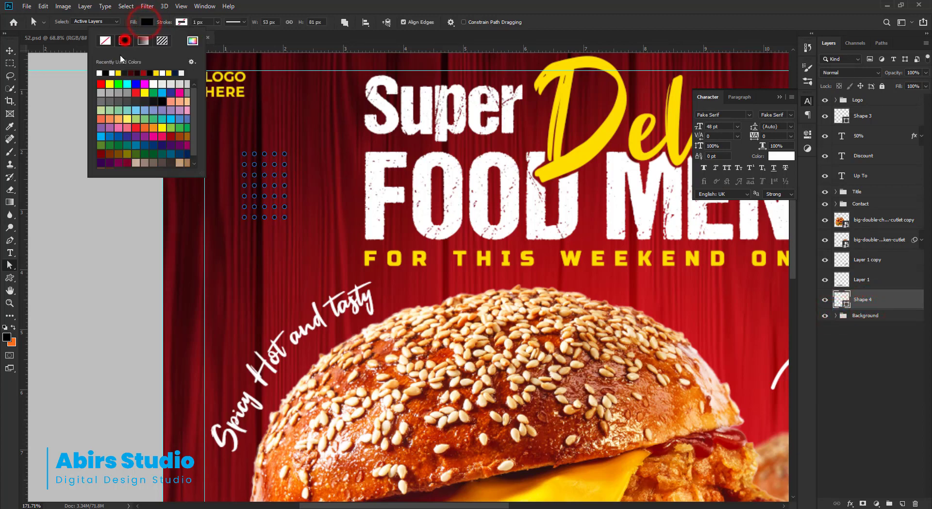
{"action": "left_click", "coordinate": [112, 73]}
{"action": "left_click", "coordinate": [9, 50]}
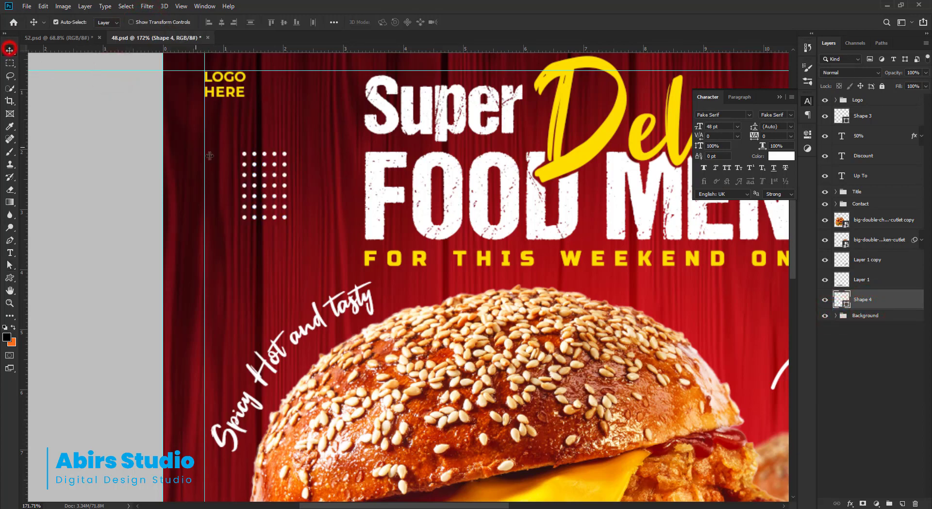
Duplicate the dot grid onto the planks above the delivery phone number and rotate the copy by -90°.
{"action": "scroll", "coordinate": [288, 156], "scroll_direction": "down", "scroll_amount": 5}
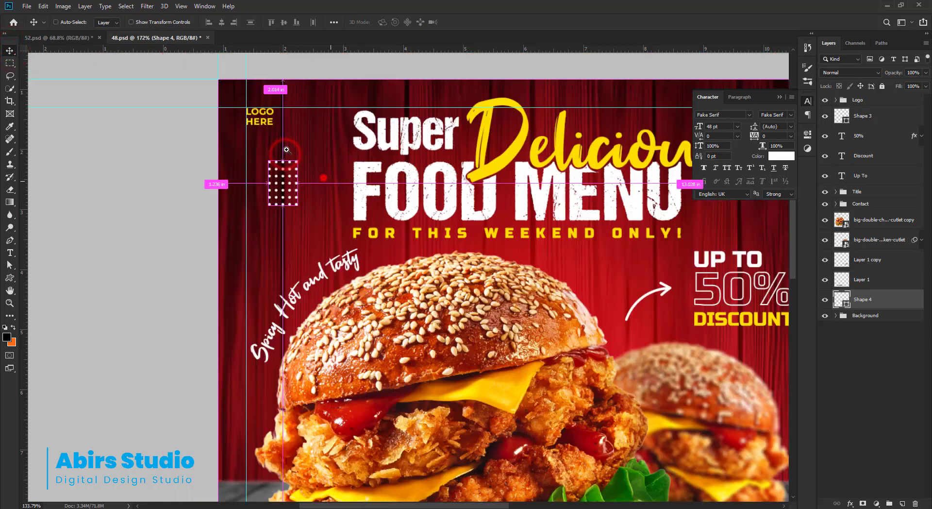
{"action": "left_click_drag", "start_coordinate": [311, 179], "coordinate": [600, 423]}
{"action": "key", "text": "ctrl+0"}
{"action": "key", "text": "ctrl+t"}
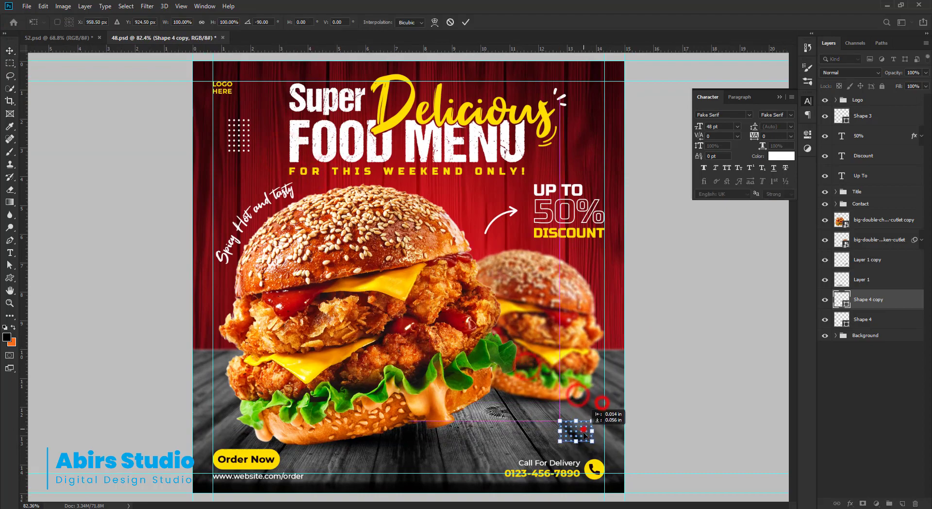
{"action": "key", "text": "Return"}
Rotate the original dot grid under the logo a quarter turn so its longer side is horizontal.
{"action": "left_click_drag", "start_coordinate": [229, 121], "coordinate": [362, 330]}
{"action": "left_click", "coordinate": [282, 171], "text": "ctrl"}
{"action": "key", "text": "ctrl+t"}
{"action": "left_click", "coordinate": [466, 22]}
{"action": "key", "text": "ctrl+0"}
Draw a small white wavy-line custom shape near the poster's right edge, between the headline and UP TO.
{"action": "right_click", "coordinate": [9, 277]}
{"action": "left_click", "coordinate": [35, 324]}
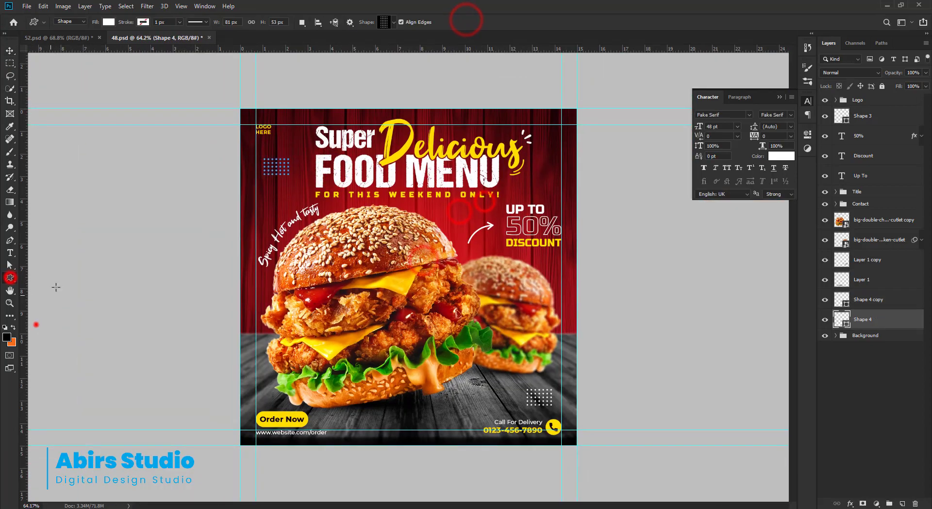
{"action": "left_click", "coordinate": [394, 21]}
{"action": "left_click", "coordinate": [448, 201]}
{"action": "left_click", "coordinate": [392, 19]}
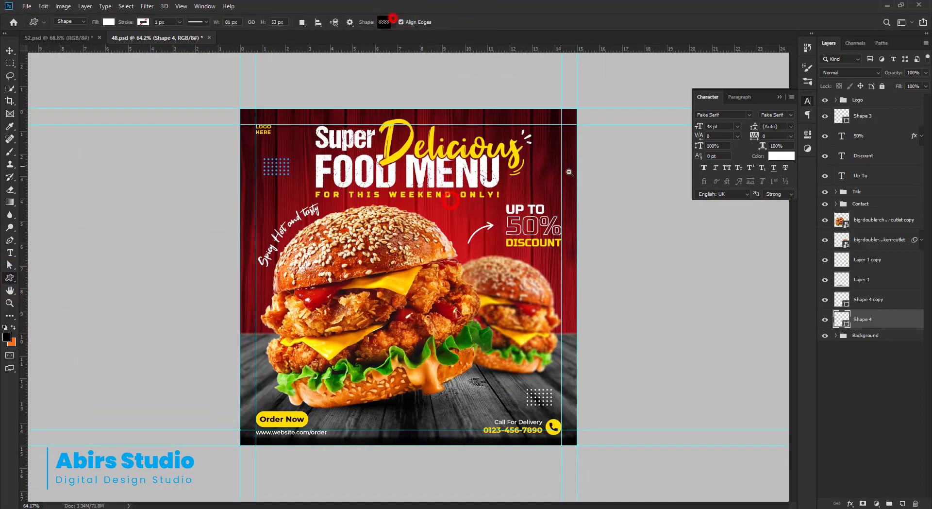
{"action": "left_click_drag", "start_coordinate": [570, 172], "coordinate": [609, 184]}
{"action": "left_click_drag", "start_coordinate": [526, 212], "coordinate": [512, 245]}
{"action": "left_click_drag", "start_coordinate": [511, 211], "coordinate": [511, 244]}
{"action": "left_click_drag", "start_coordinate": [483, 260], "coordinate": [532, 277]}
{"action": "key", "text": "v"}
{"action": "left_click", "coordinate": [606, 265]}
{"action": "key", "text": "ctrl+0"}
Duplicate the wavy-line shape to just above the Order Now button and fine-tune the lower decorations' positions.
{"action": "left_click_drag", "start_coordinate": [614, 188], "coordinate": [303, 413]}
{"action": "left_click_drag", "start_coordinate": [500, 381], "coordinate": [503, 382]}
{"action": "left_click_drag", "start_coordinate": [370, 390], "coordinate": [369, 389]}
{"action": "left_click_drag", "start_coordinate": [548, 391], "coordinate": [551, 390]}
{"action": "left_click_drag", "start_coordinate": [605, 392], "coordinate": [585, 350]}
{"action": "left_click", "coordinate": [584, 350]}
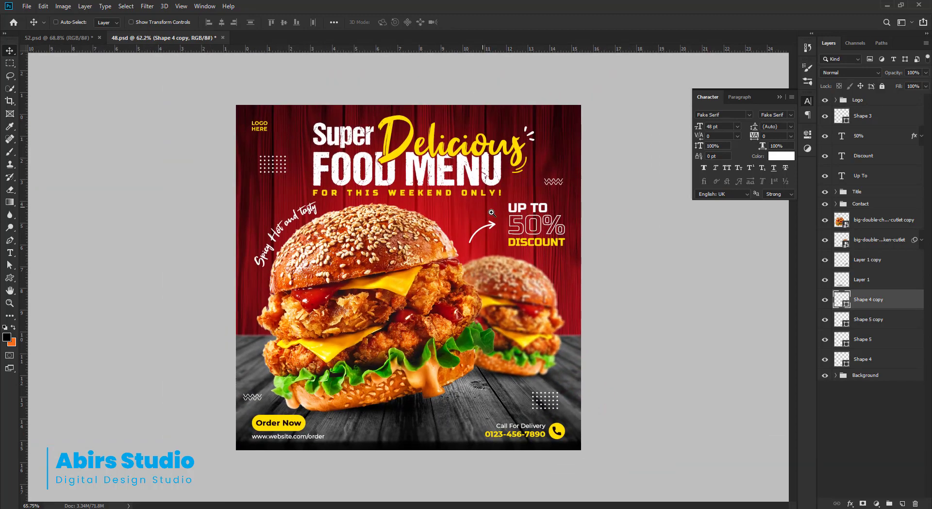
Select both burger layers with Layer 1 and Layer 1 copy and scale them down slightly together.
{"action": "left_click_drag", "start_coordinate": [493, 213], "coordinate": [488, 208]}
{"action": "left_click", "coordinate": [397, 282], "text": "ctrl"}
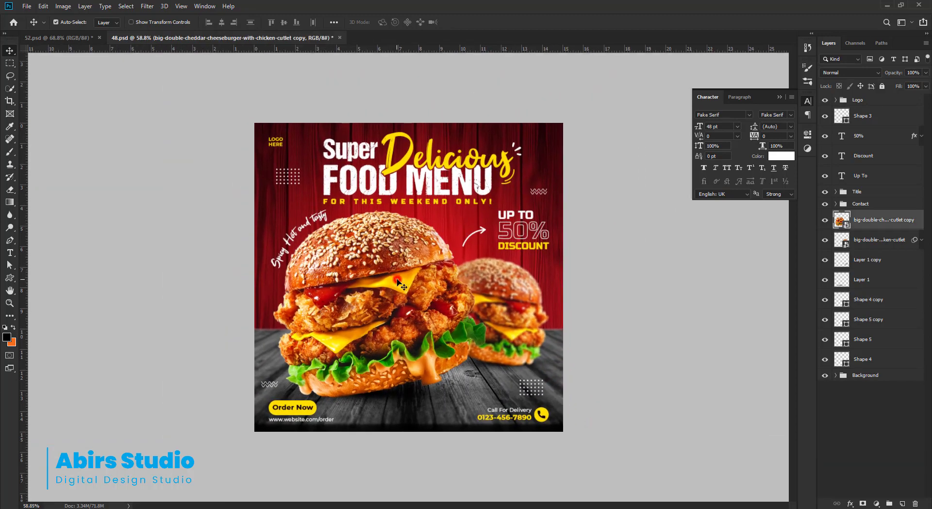
{"action": "left_click", "coordinate": [867, 242], "text": "ctrl"}
{"action": "left_click", "coordinate": [860, 260], "text": "ctrl"}
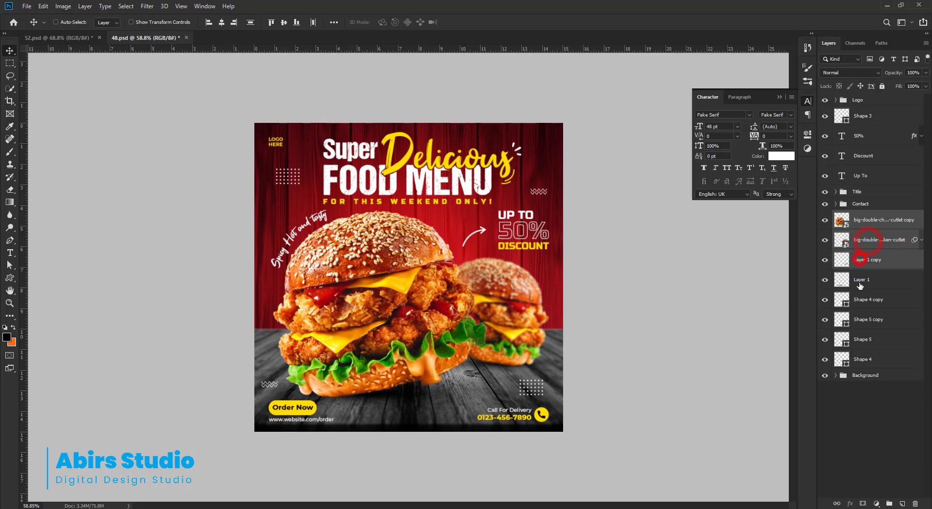
{"action": "left_click", "coordinate": [859, 281], "text": "ctrl"}
{"action": "left_click", "coordinate": [829, 287]}
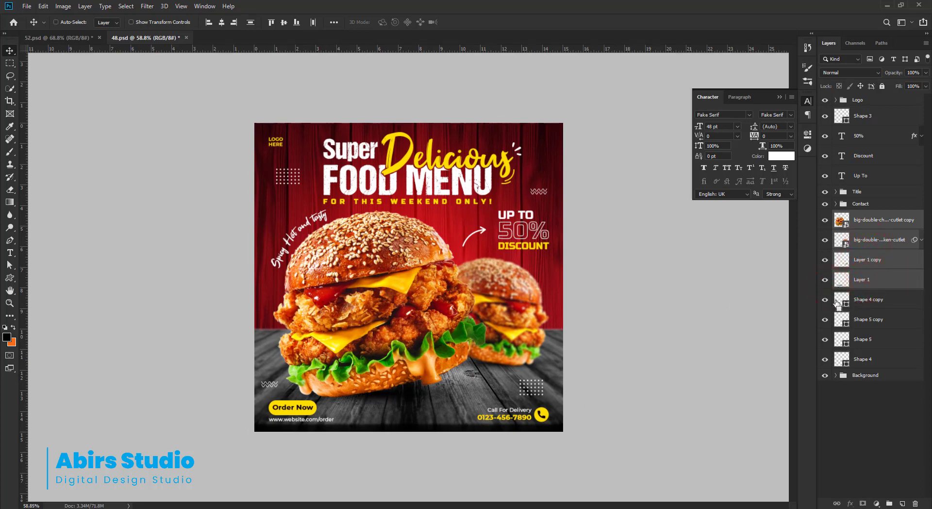
{"action": "key", "text": "ctrl+t"}
{"action": "left_click_drag", "start_coordinate": [595, 209], "coordinate": [585, 212]}
{"action": "key", "text": "Return"}
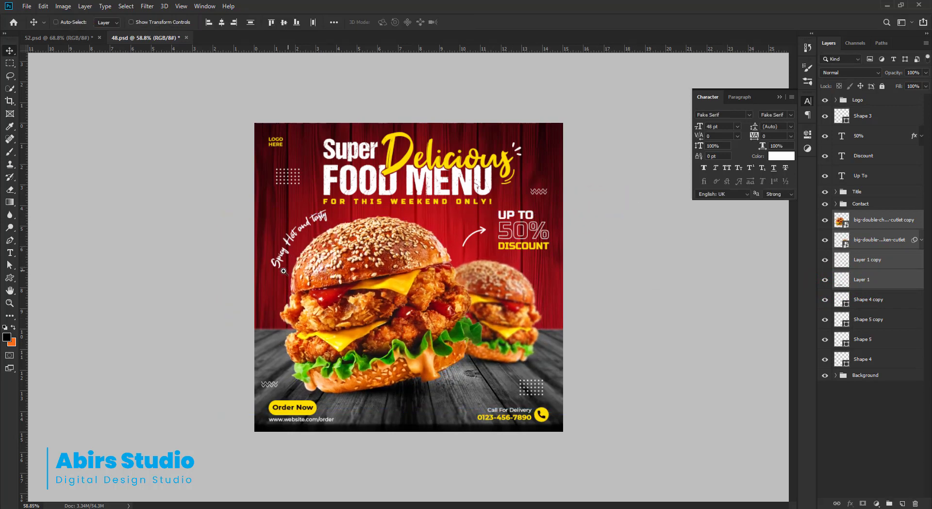
Move the curved tagline closer to the resized large bun.
{"action": "left_click_drag", "start_coordinate": [272, 265], "coordinate": [303, 263]}
{"action": "left_click_drag", "start_coordinate": [240, 237], "coordinate": [271, 233]}
{"action": "left_click_drag", "start_coordinate": [258, 189], "coordinate": [261, 200]}
{"action": "left_click_drag", "start_coordinate": [346, 244], "coordinate": [291, 237]}
{"action": "left_click_drag", "start_coordinate": [355, 214], "coordinate": [418, 233]}
{"action": "left_click_drag", "start_coordinate": [235, 405], "coordinate": [272, 408]}
{"action": "left_click_drag", "start_coordinate": [245, 420], "coordinate": [286, 421]}
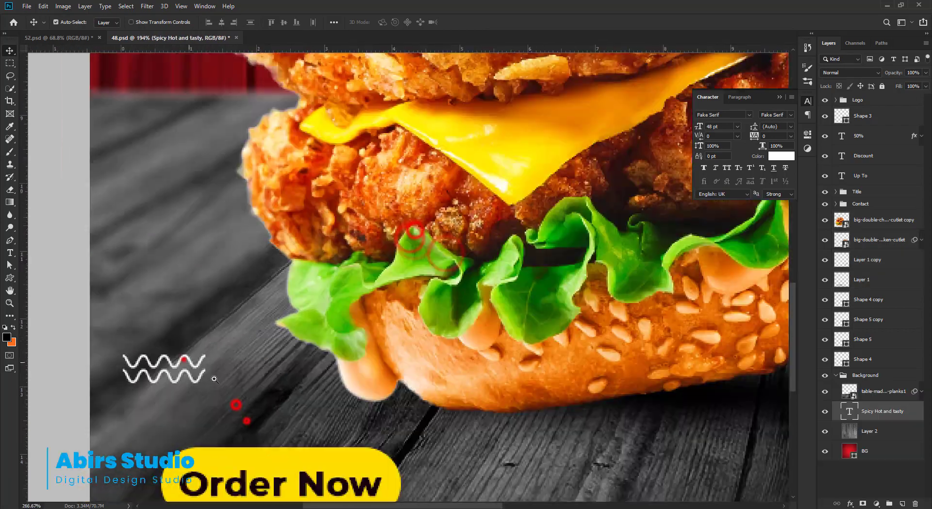
Align the lower wavy-line shape with the left edge of the Order Now button.
{"action": "left_click", "coordinate": [187, 353], "text": "ctrl"}
{"action": "left_click_drag", "start_coordinate": [184, 359], "coordinate": [244, 358]}
{"action": "left_click_drag", "start_coordinate": [244, 357], "coordinate": [273, 367]}
{"action": "left_click_drag", "start_coordinate": [332, 382], "coordinate": [313, 370]}
{"action": "left_click_drag", "start_coordinate": [423, 234], "coordinate": [425, 231]}
{"action": "left_click", "coordinate": [623, 183]}
Draw a 750 × 750 px halftone ring shape over the poster's upper right corner and place its layer beneath the burger layers.
{"action": "right_click", "coordinate": [10, 277]}
{"action": "left_click", "coordinate": [41, 325]}
{"action": "left_click", "coordinate": [394, 22]}
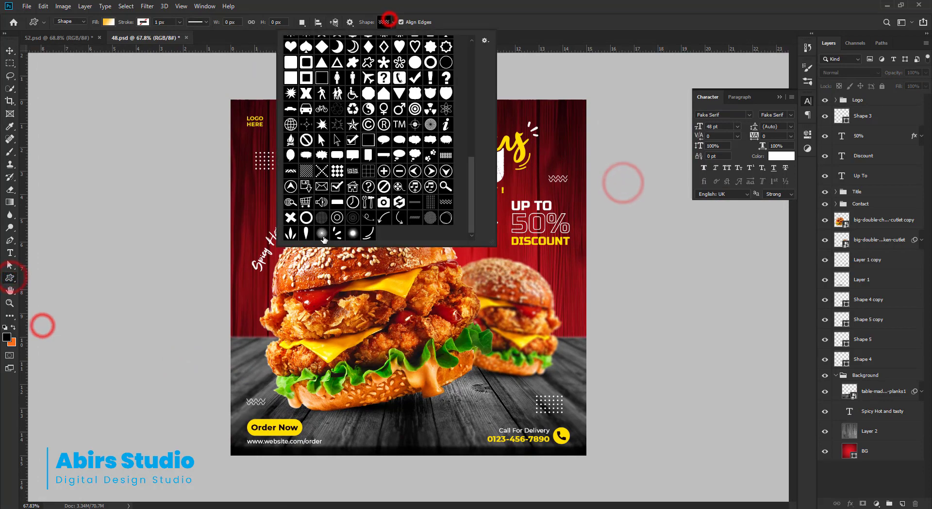
{"action": "left_click", "coordinate": [394, 22]}
{"action": "mouse_move", "coordinate": [521, 120]}
{"action": "left_mouse_down"}
{"action": "mouse_move", "coordinate": [653, 222]}
{"action": "mouse_move", "coordinate": [769, 293]}
{"action": "left_mouse_up"}
{"action": "key", "text": "v"}
{"action": "left_click_drag", "start_coordinate": [628, 228], "coordinate": [614, 79]}
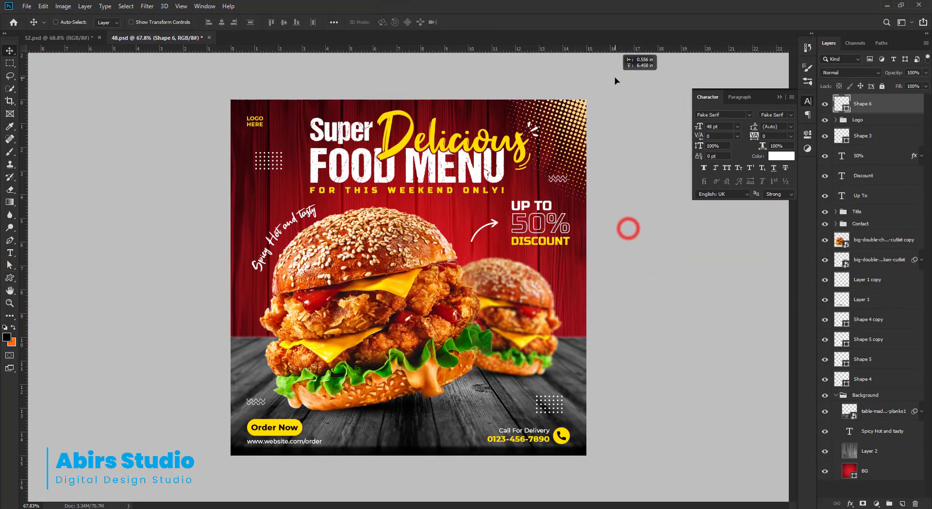
{"action": "left_click_drag", "start_coordinate": [871, 104], "coordinate": [860, 324]}
Recolor the halftone ring with a solid dark red sampled from the wood background.
{"action": "double_click", "coordinate": [842, 300]}
{"action": "left_click", "coordinate": [793, 116]}
{"action": "left_click", "coordinate": [142, 23]}
{"action": "left_click", "coordinate": [120, 42]}
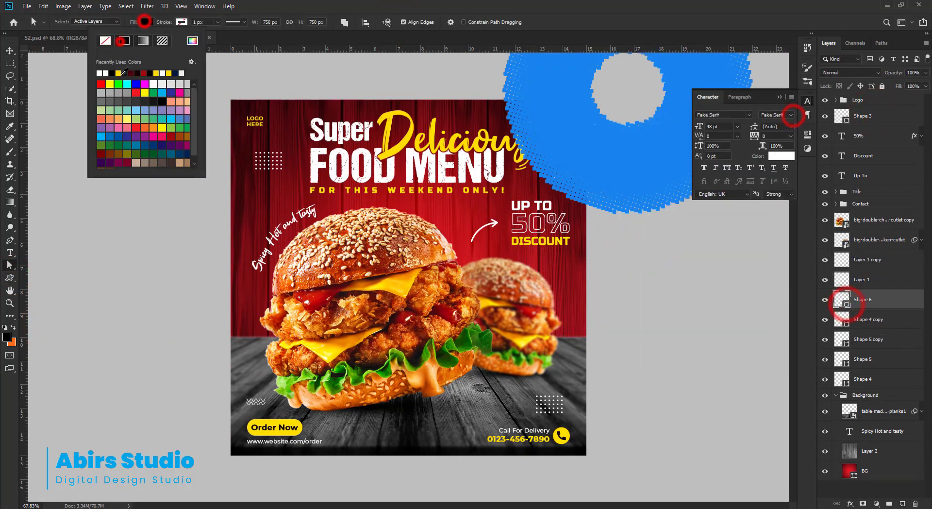
{"action": "left_click", "coordinate": [129, 74]}
{"action": "left_click", "coordinate": [11, 50]}
{"action": "double_click", "coordinate": [843, 301]}
{"action": "left_click", "coordinate": [571, 266]}
{"action": "left_click", "coordinate": [569, 265]}
{"action": "left_click", "coordinate": [558, 262]}
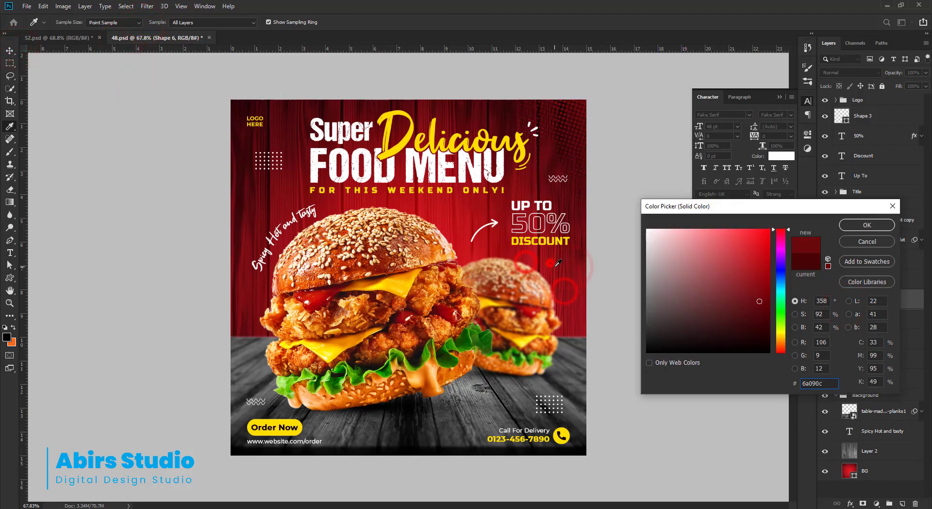
{"action": "left_click", "coordinate": [543, 262]}
{"action": "left_click", "coordinate": [856, 223]}
Adjust the halftone ring's corner position and place a duplicate of it over the poster's upper left corner.
{"action": "left_click_drag", "start_coordinate": [549, 136], "coordinate": [578, 141]}
{"action": "left_click_drag", "start_coordinate": [535, 194], "coordinate": [490, 213]}
{"action": "mouse_move", "coordinate": [486, 226]}
{"action": "left_mouse_down"}
{"action": "mouse_move", "coordinate": [526, 210]}
{"action": "mouse_move", "coordinate": [491, 220]}
{"action": "left_mouse_up"}
{"action": "key", "text": "ctrl+j"}
{"action": "left_click", "coordinate": [884, 297]}
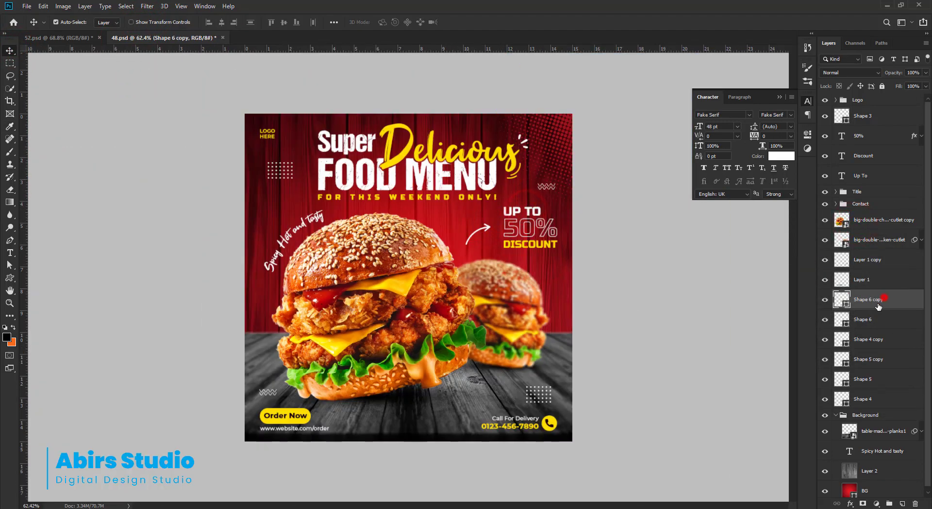
{"action": "key", "text": "ctrl+t"}
{"action": "left_click_drag", "start_coordinate": [563, 121], "coordinate": [157, 122]}
{"action": "key", "text": "Return"}
{"action": "scroll", "coordinate": [180, 128], "scroll_direction": "up", "scroll_amount": 1}
{"action": "scroll", "coordinate": [179, 128], "scroll_direction": "down", "scroll_amount": 1}
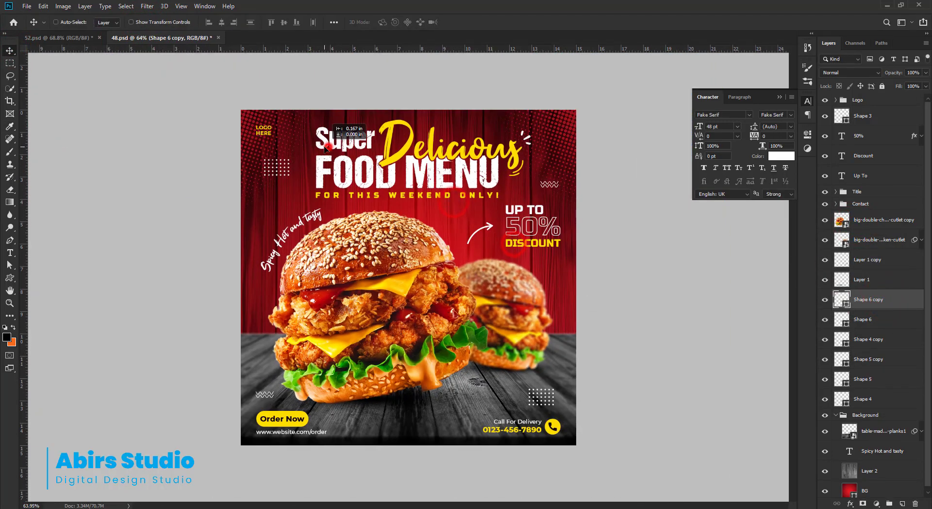
Nudge the original halftone ring slightly outward in the poster's upper right corner.
{"action": "left_click", "coordinate": [868, 319]}
{"action": "left_click", "coordinate": [640, 278]}
{"action": "left_click", "coordinate": [574, 116]}
{"action": "key", "text": "ctrl+t"}
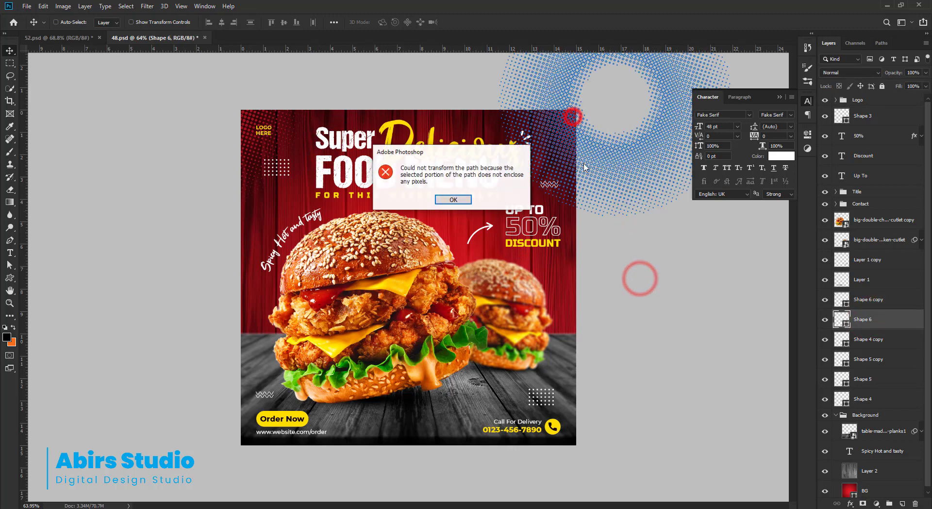
{"action": "left_click", "coordinate": [445, 200]}
{"action": "left_click", "coordinate": [822, 317]}
{"action": "left_click", "coordinate": [823, 317]}
{"action": "key", "text": "ctrl+t"}
{"action": "mouse_move", "coordinate": [560, 150]}
{"action": "left_mouse_down"}
{"action": "mouse_move", "coordinate": [576, 151]}
{"action": "mouse_move", "coordinate": [568, 151]}
{"action": "left_mouse_up"}
{"action": "key", "text": "Return"}
{"action": "left_click", "coordinate": [655, 297]}
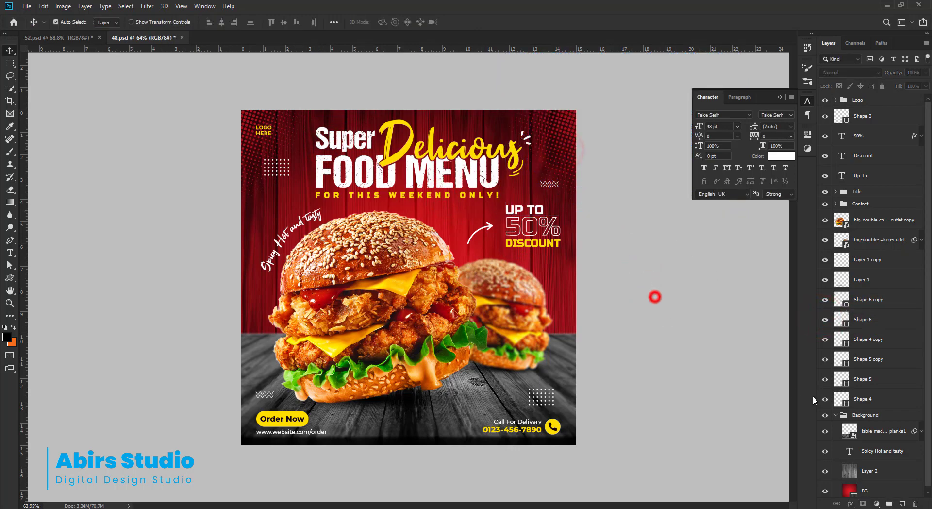
Review the complete poster composition and collapse the Character settings.
{"action": "left_click", "coordinate": [633, 345], "text": "ctrl"}
{"action": "left_click", "coordinate": [519, 266], "text": "ctrl"}
{"action": "left_click", "coordinate": [446, 291], "text": "ctrl"}
{"action": "left_click", "coordinate": [347, 334], "text": "ctrl"}
{"action": "left_click", "coordinate": [267, 244], "text": "ctrl"}
{"action": "key", "text": "ctrl+minus"}
{"action": "key", "text": "ctrl+minus"}
{"action": "key", "text": "ctrl+0"}
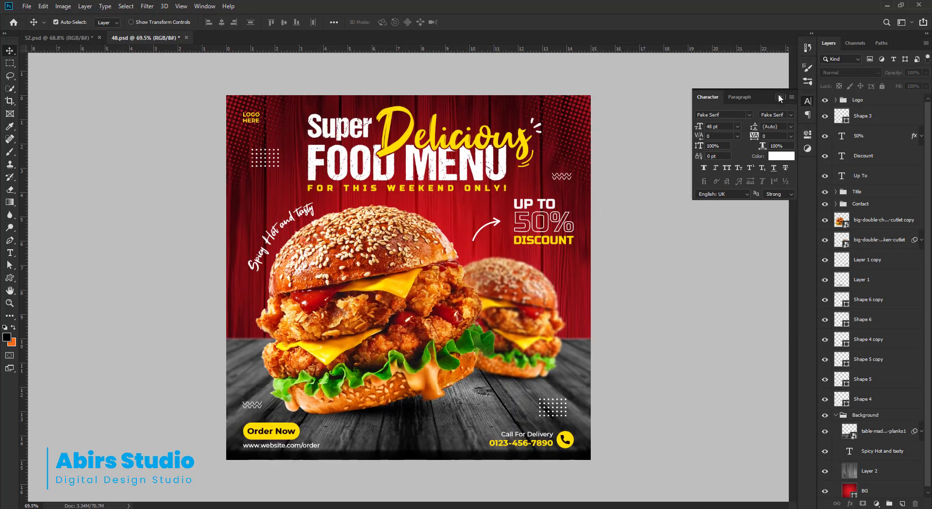
{"action": "left_click", "coordinate": [779, 96]}
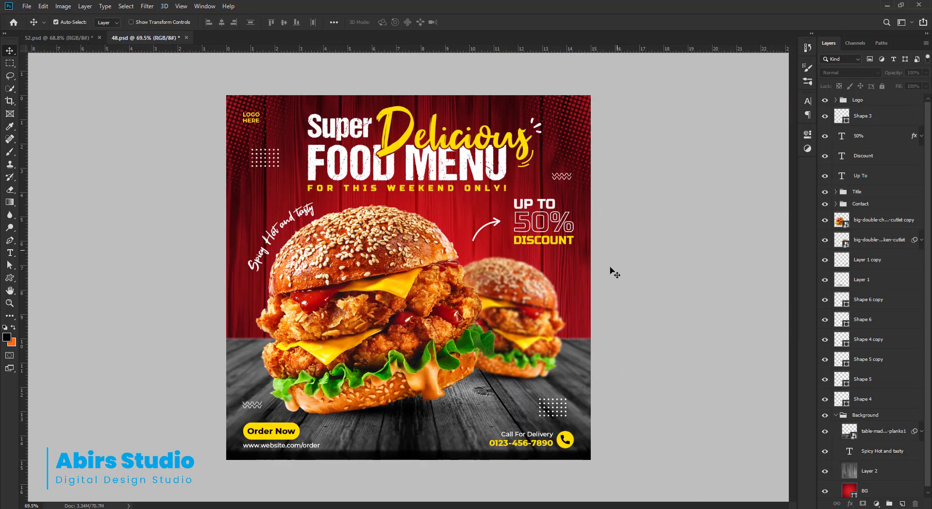
Set the BG layer's radial gradient fill scale to 150% and select the Background group.
{"action": "left_click", "coordinate": [874, 470]}
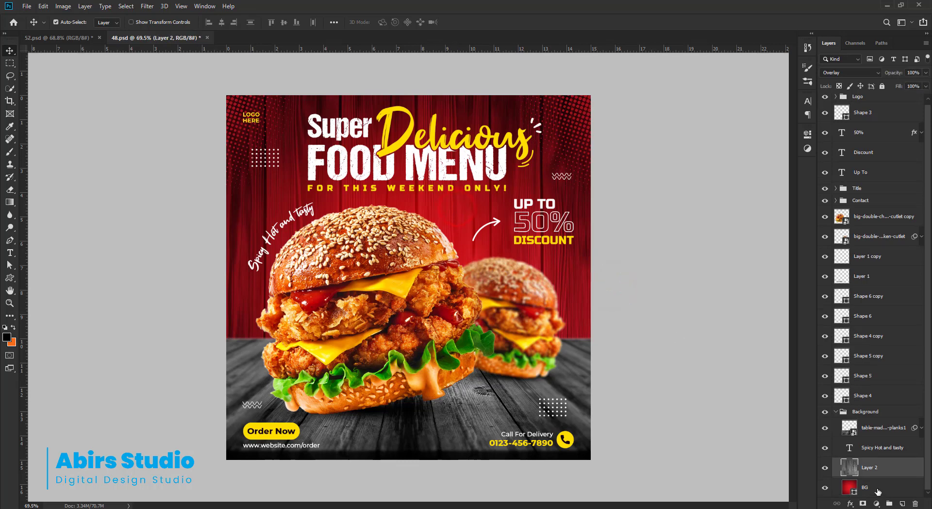
{"action": "double_click", "coordinate": [855, 490]}
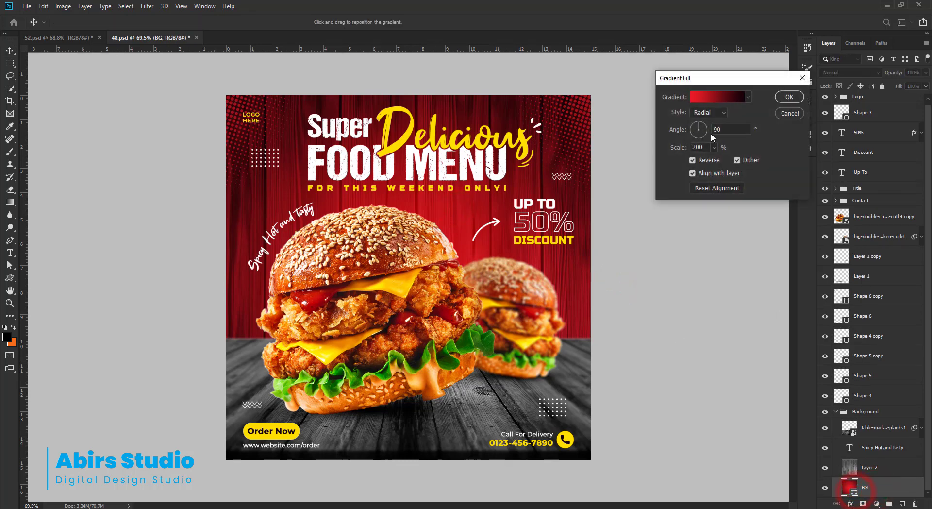
{"action": "type", "text": "150"}
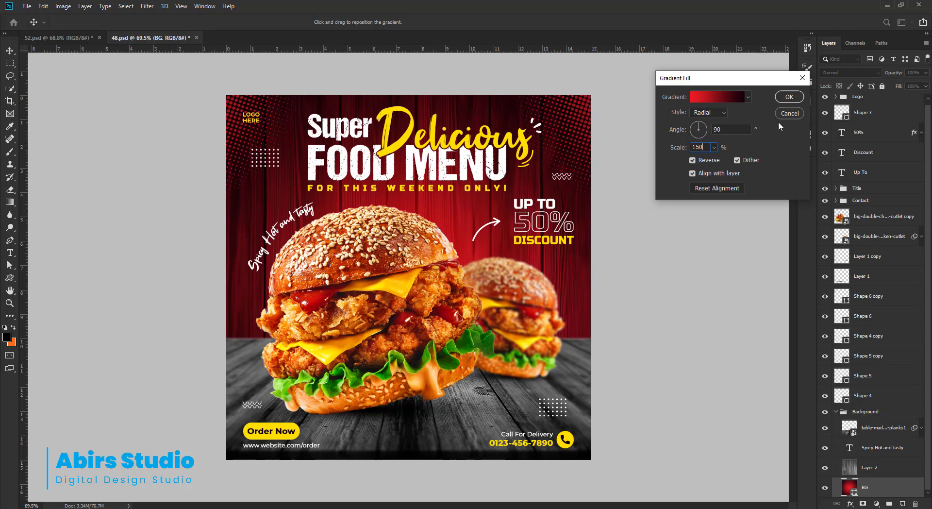
{"action": "left_click", "coordinate": [787, 98]}
{"action": "left_click", "coordinate": [590, 108]}
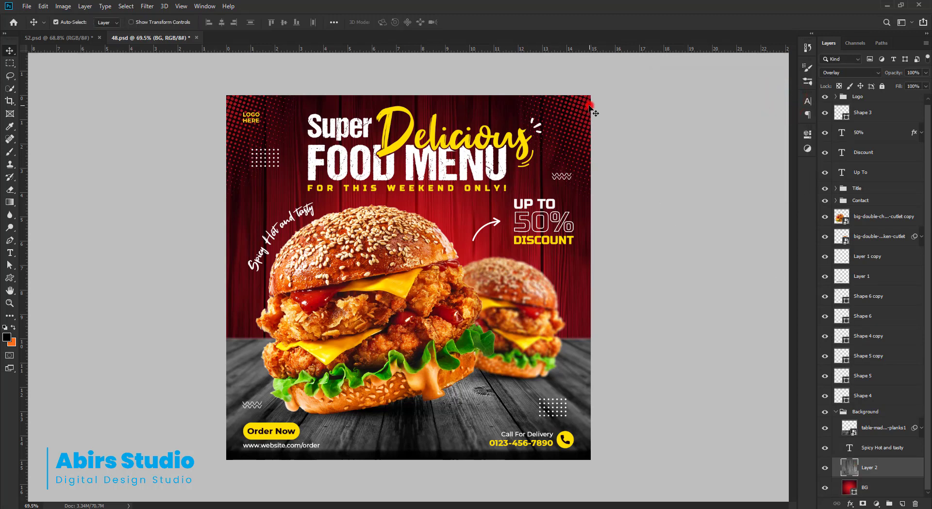
{"action": "left_click", "coordinate": [834, 411]}
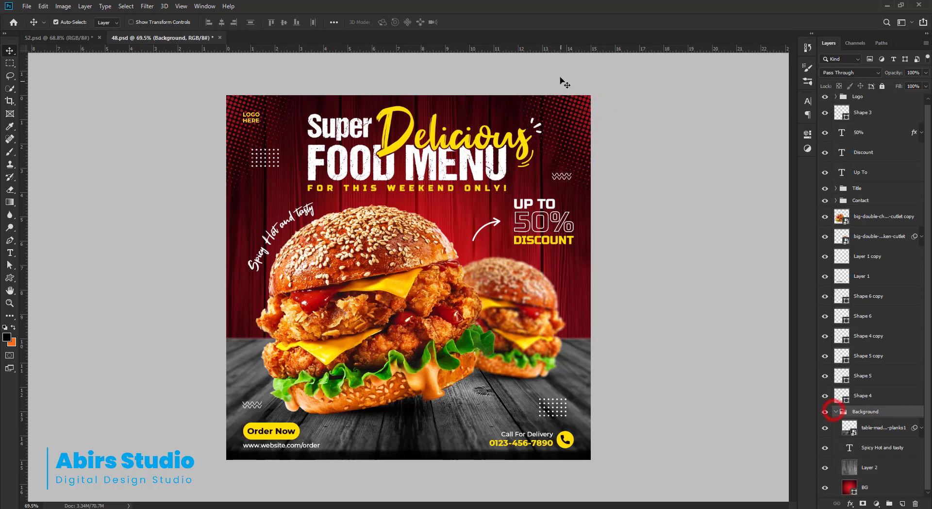
Recolour both halftone rings in the poster's upper corners with dark red 650b13 sampled from the wood background.
{"action": "left_click", "coordinate": [591, 100]}
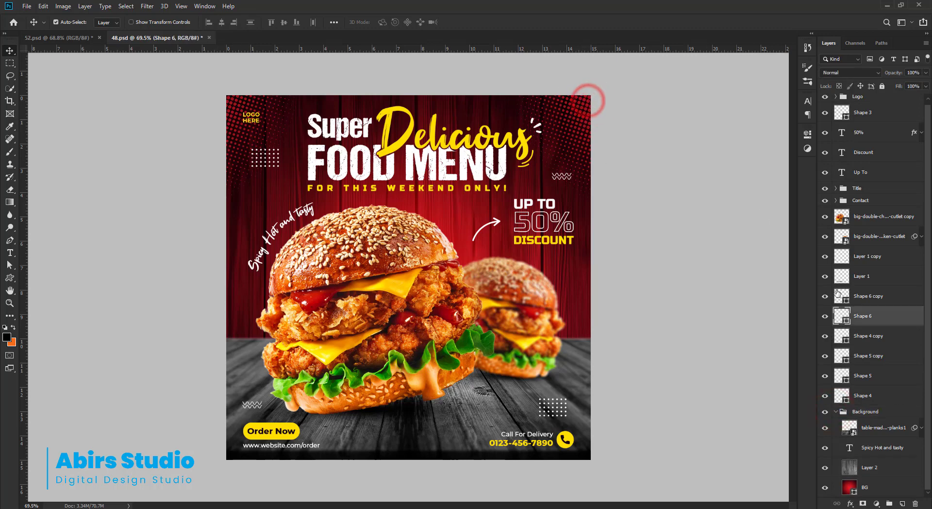
{"action": "left_click", "coordinate": [880, 297], "text": "shift"}
{"action": "key", "text": "a"}
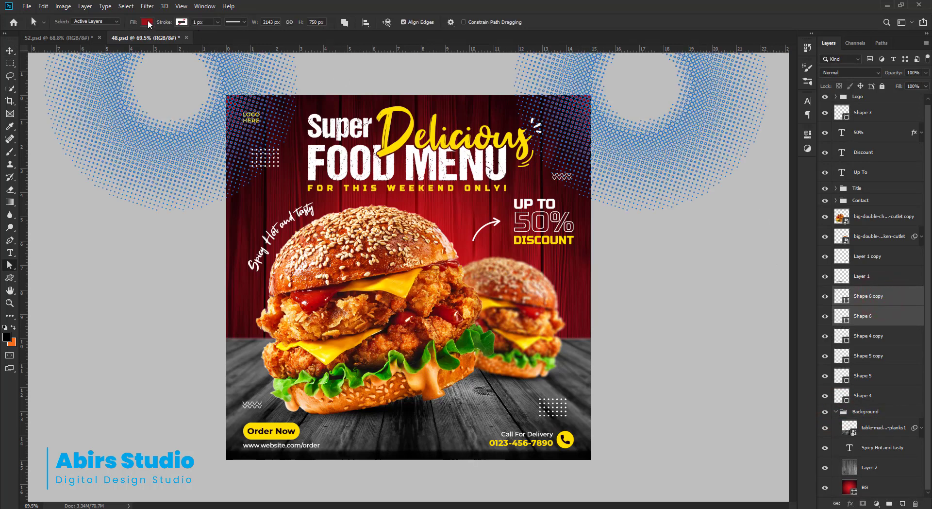
{"action": "left_click", "coordinate": [147, 22]}
{"action": "left_click", "coordinate": [193, 41]}
{"action": "left_click", "coordinate": [573, 263]}
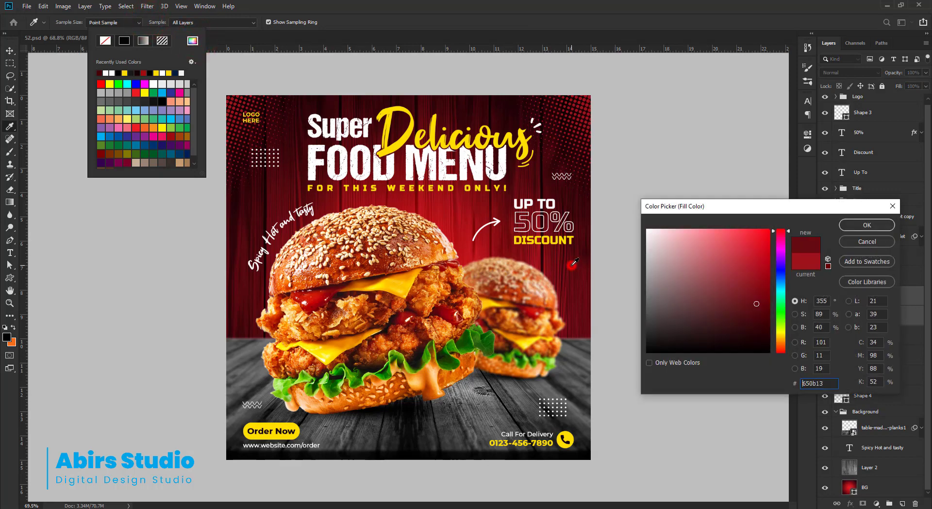
{"action": "left_click", "coordinate": [851, 225]}
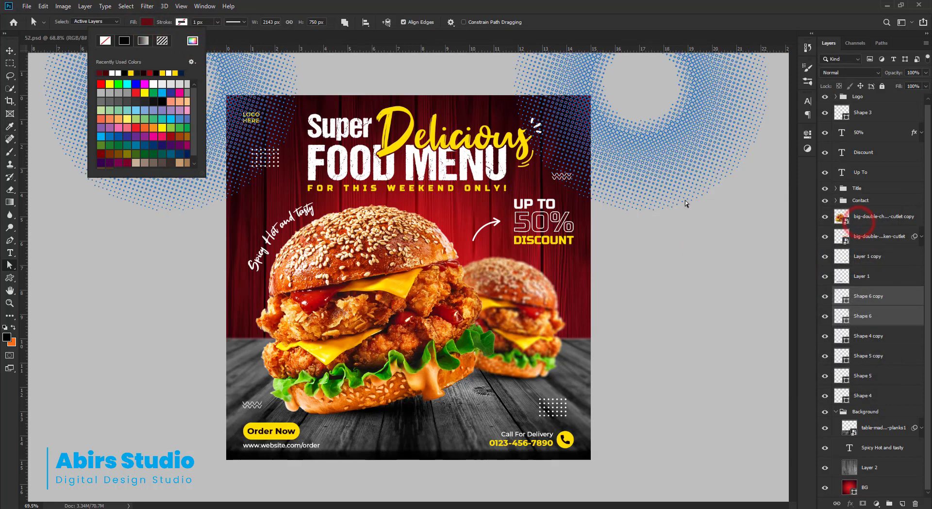
{"action": "left_click", "coordinate": [9, 50]}
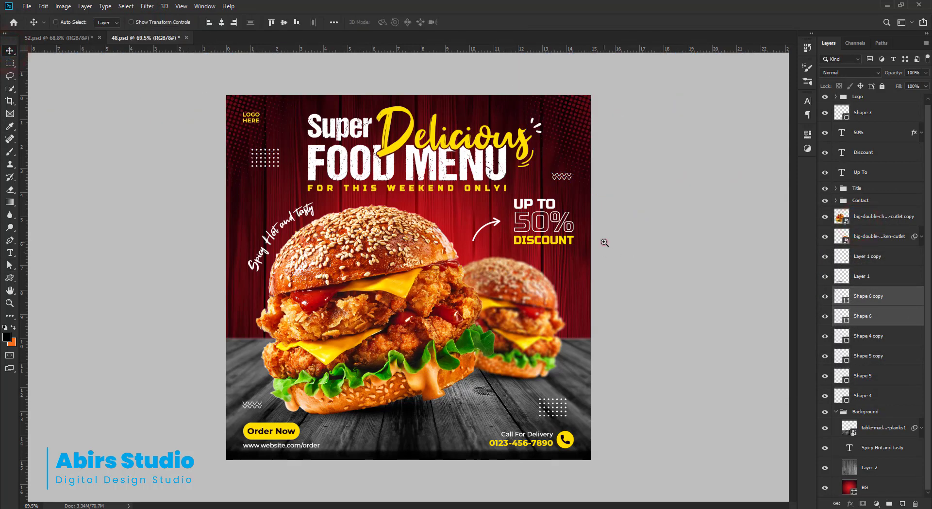
{"action": "left_click_drag", "start_coordinate": [604, 243], "coordinate": [649, 285]}
{"action": "left_click", "coordinate": [661, 263], "text": "ctrl"}
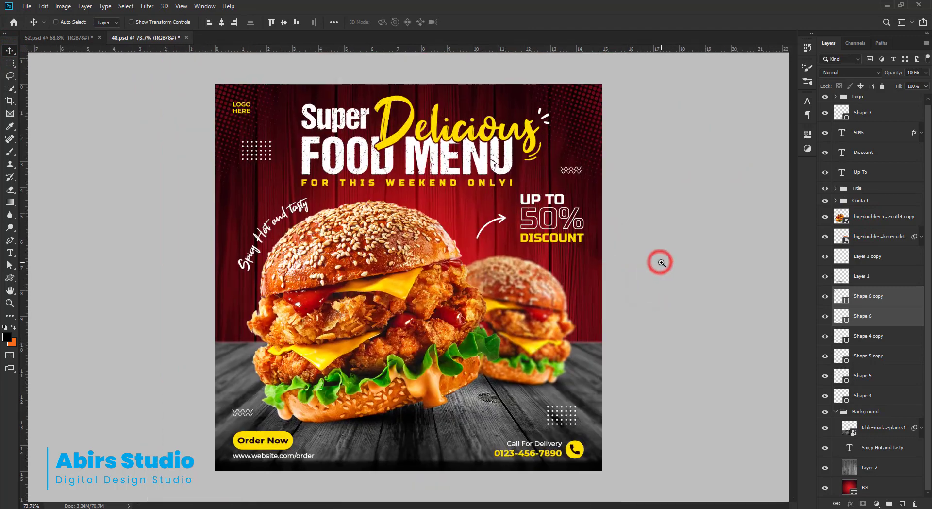
{"action": "left_click", "coordinate": [661, 262], "text": "ctrl"}
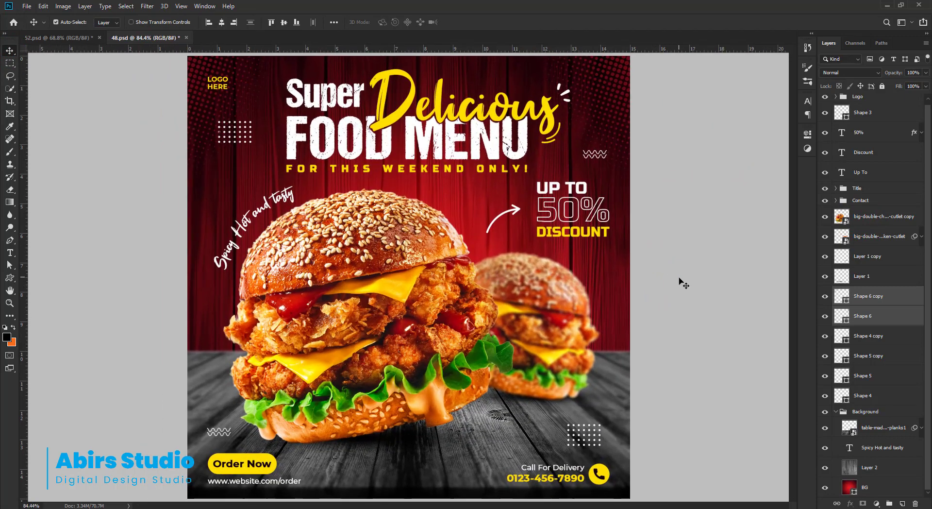